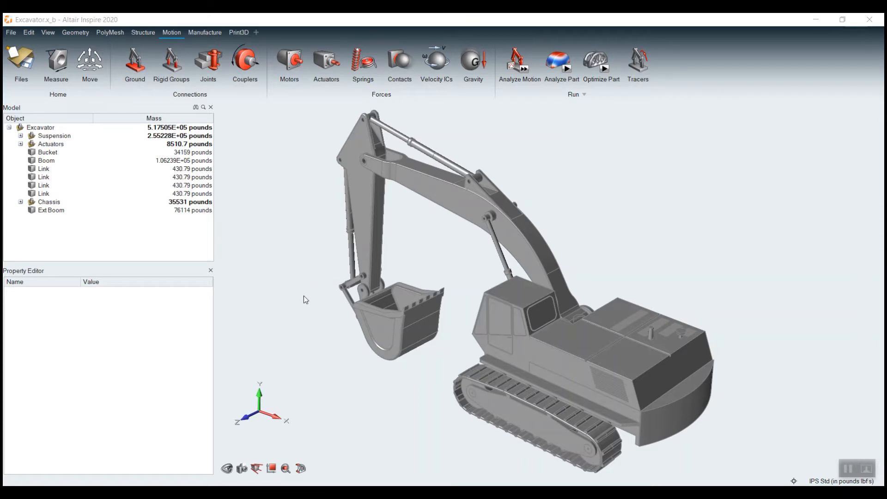
Examine the excavator assembly from several angles, including the bucket, boom and cab, and check the Chassis subassembly in the model tree
right_drag(326, 334, 416, 436)
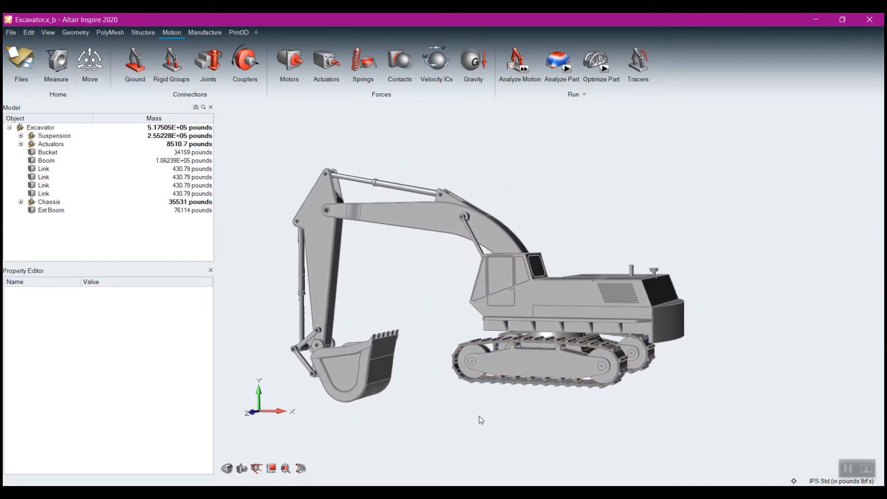
right_drag(551, 291, 534, 390)
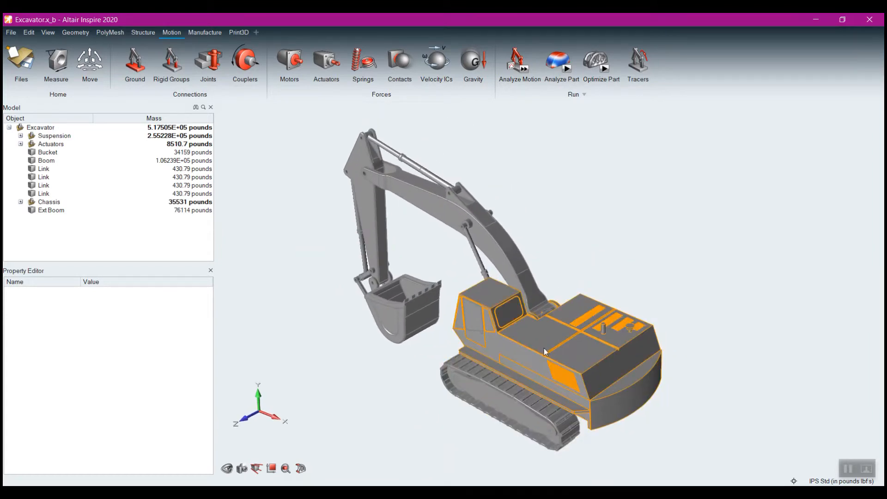
scroll(578, 301, up, 2)
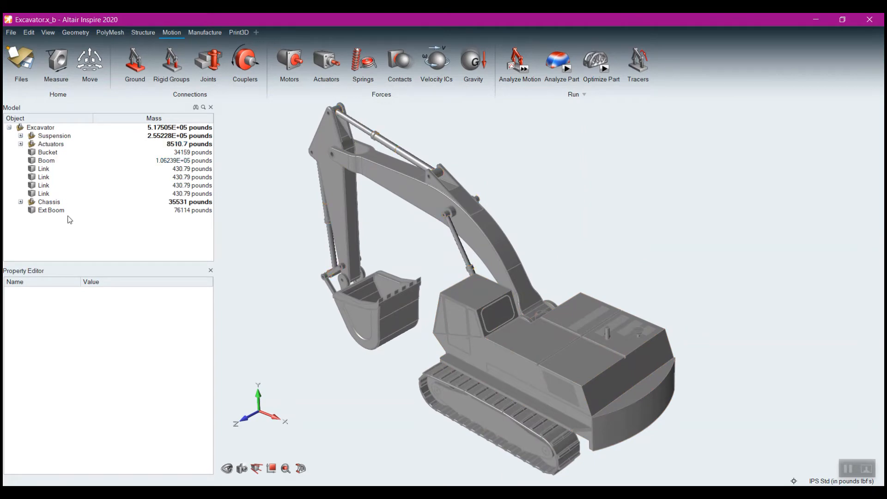
click(20, 202)
click(21, 202)
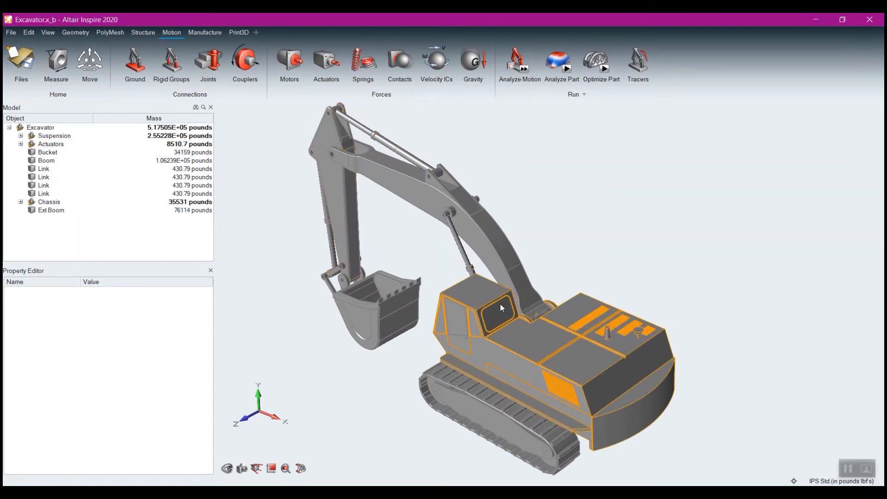
right_drag(547, 343, 487, 377)
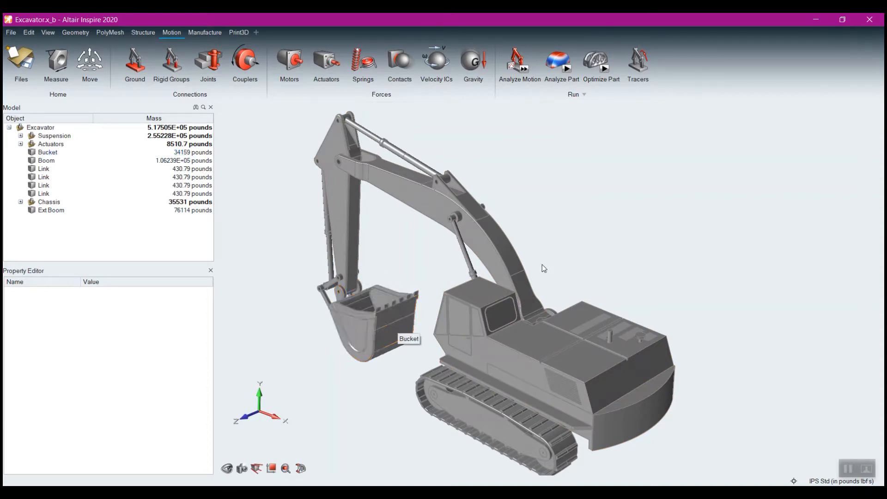
right_drag(542, 264, 557, 190)
middle_drag(556, 190, 541, 264)
right_drag(516, 217, 573, 225)
scroll(531, 223, down, 2)
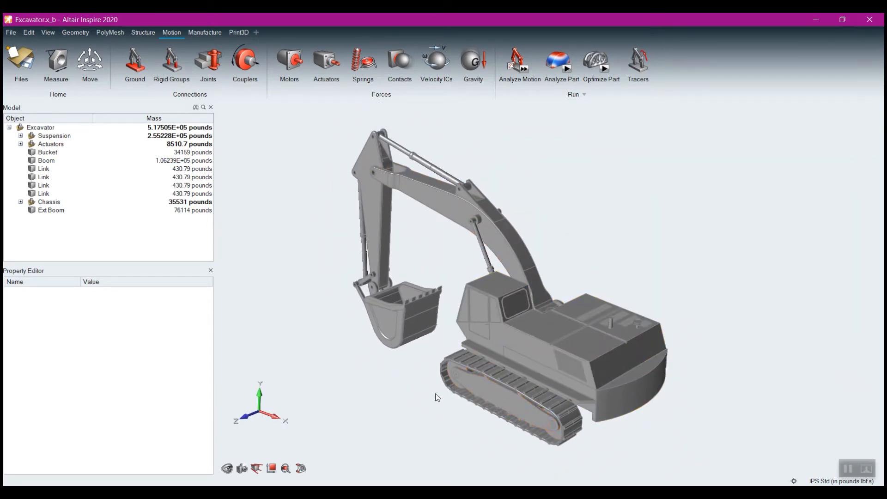
middle_drag(436, 393, 386, 392)
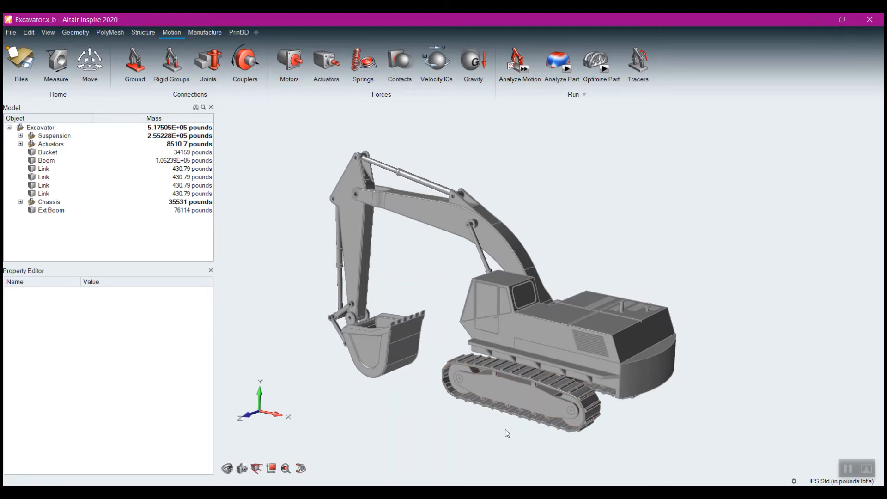
Inspect the undercarriage from below and the side, identifying the Suspension, Track LH and Track RH parts
mouse_move(505, 429)
middle_down()
mouse_move(509, 331)
mouse_move(500, 425)
middle_up()
right_drag(504, 393, 502, 288)
middle_drag(507, 252, 514, 273)
click(516, 276)
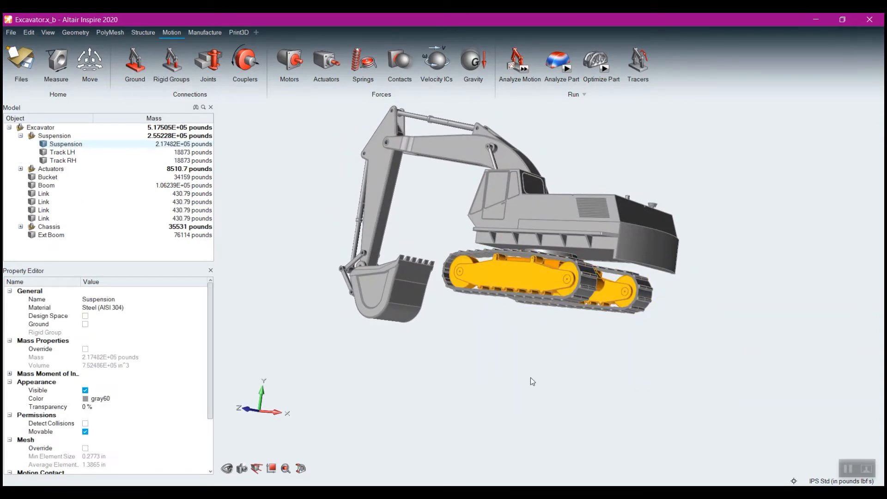
middle_drag(530, 378, 560, 315)
click(555, 303)
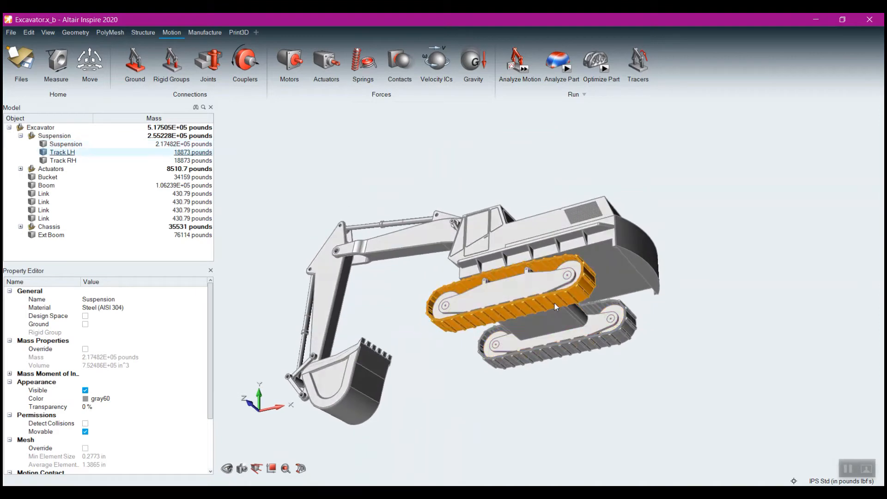
click(577, 352)
middle_drag(577, 352, 624, 338)
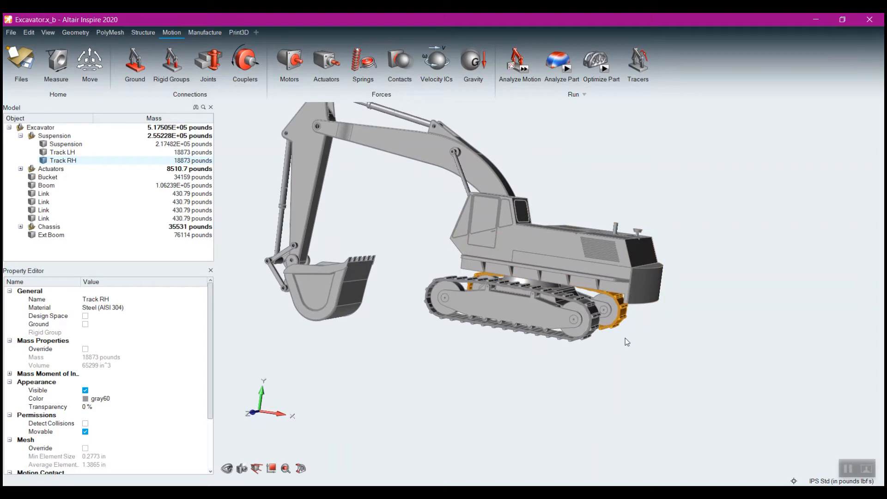
middle_drag(644, 233, 498, 390)
scroll(498, 390, up, 3)
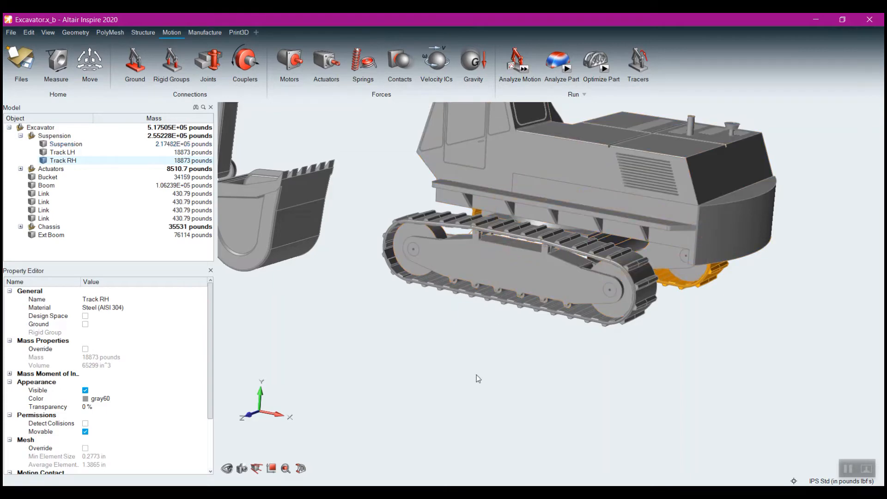
Ground the Suspension, Track LH and Track RH parts so the undercarriage is fixed
click(135, 60)
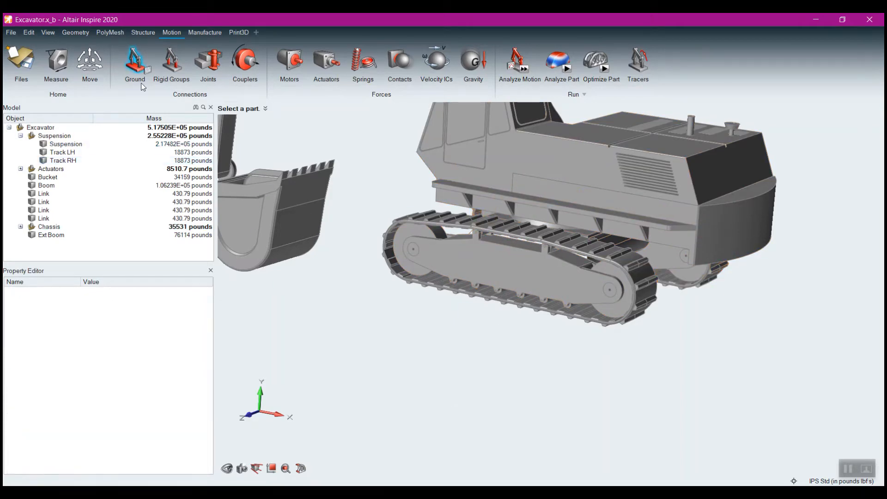
click(494, 265)
right_drag(507, 376, 520, 310)
click(508, 314)
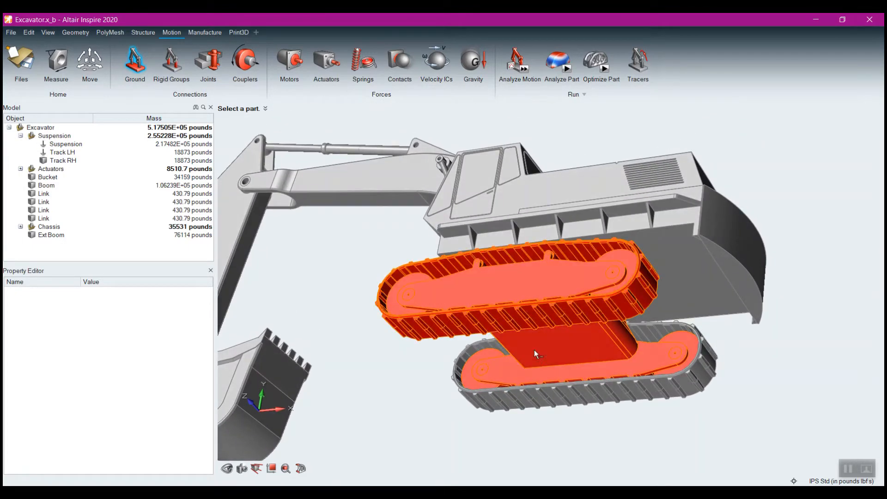
click(564, 397)
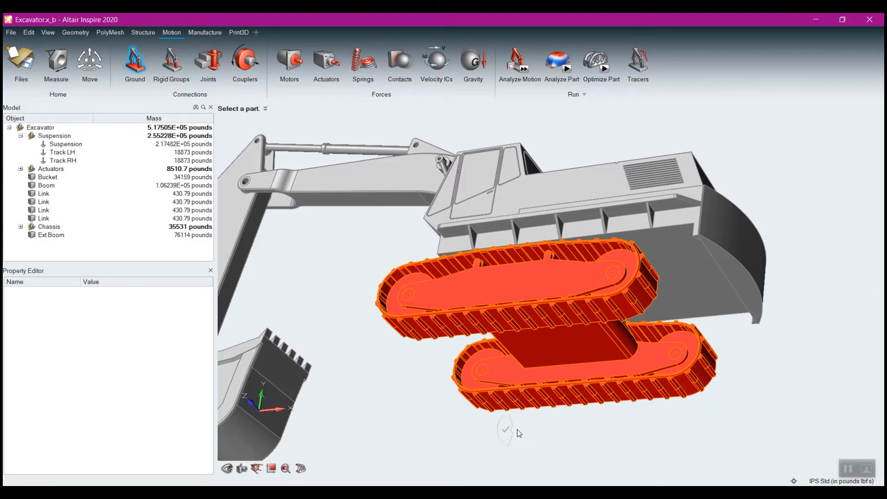
right_drag(510, 427, 411, 425)
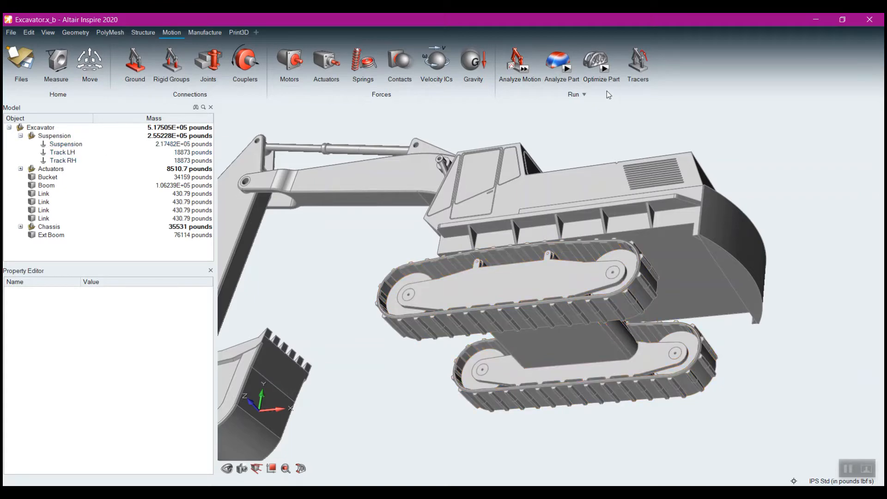
Set the motion analysis end time to 1 s and close the run settings
middle_drag(551, 157, 566, 241)
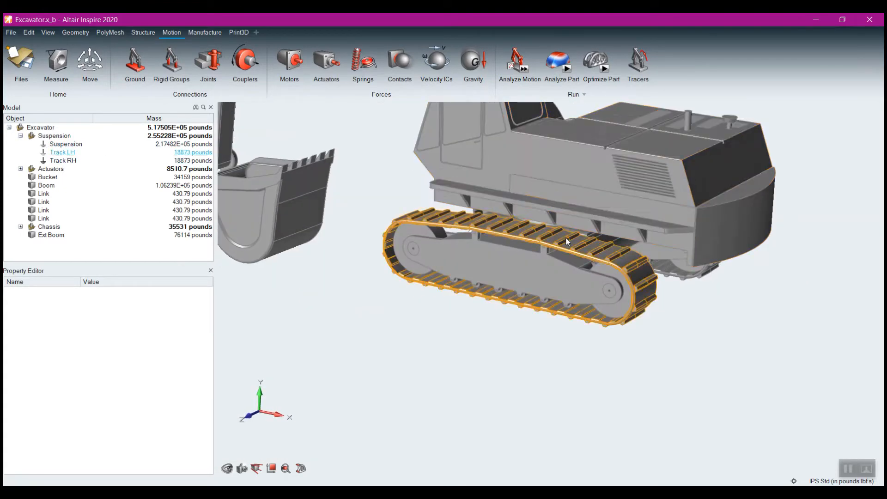
scroll(566, 242, down, 3)
right_drag(487, 331, 501, 400)
mouse_move(538, 81)
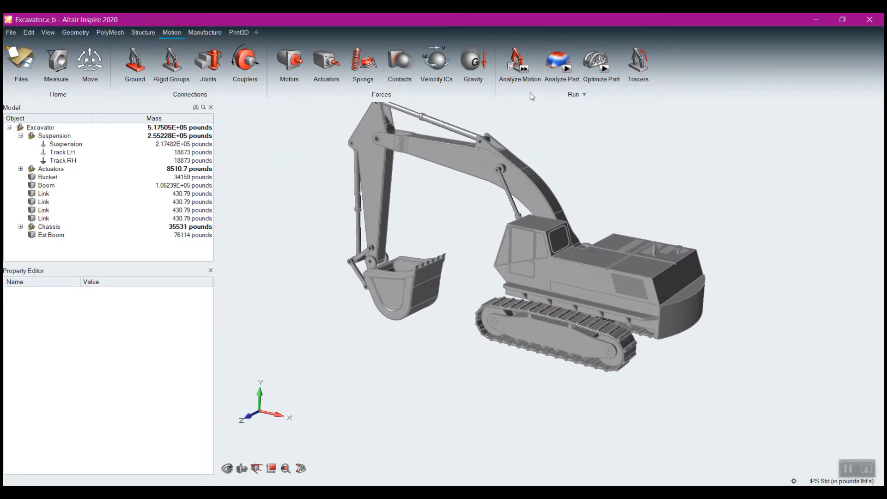
click(536, 70)
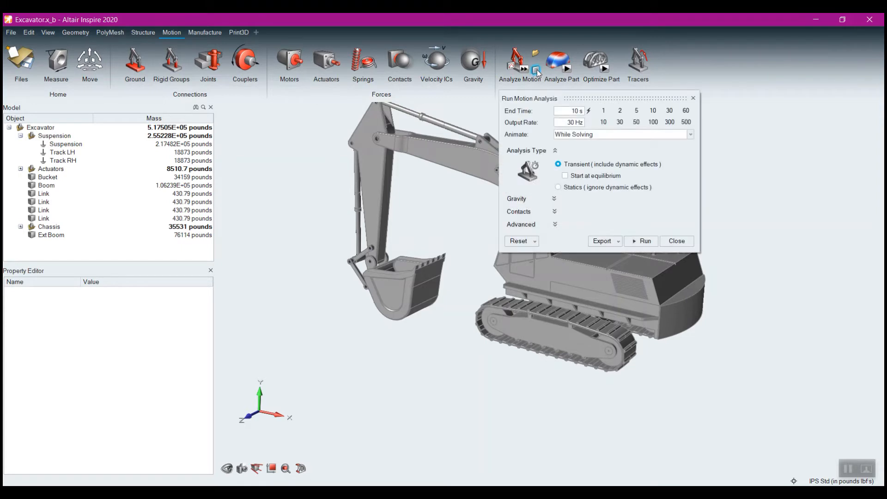
click(602, 111)
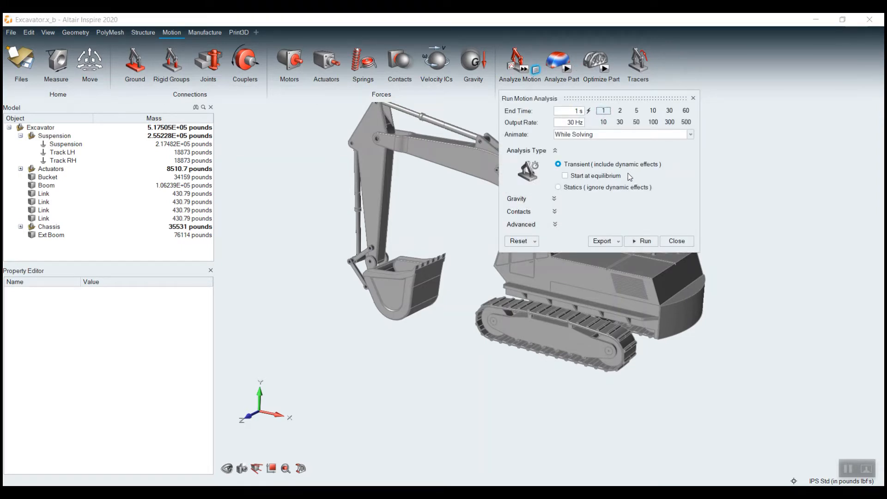
click(566, 135)
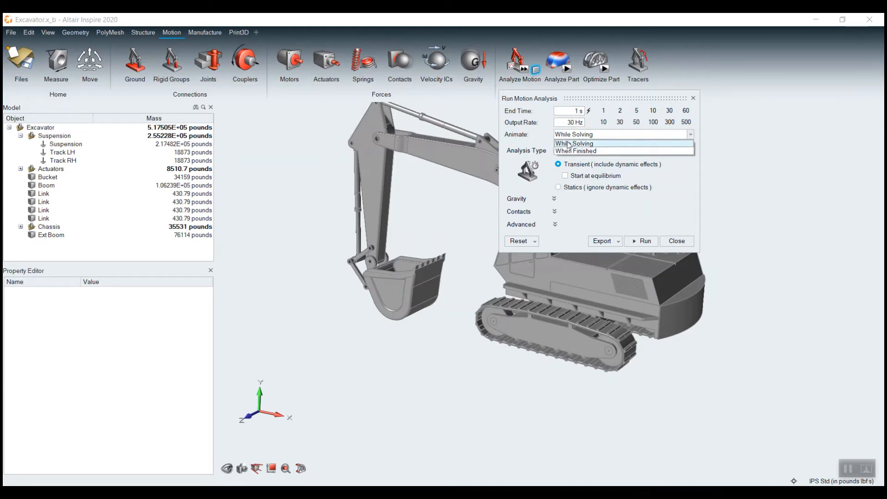
click(692, 185)
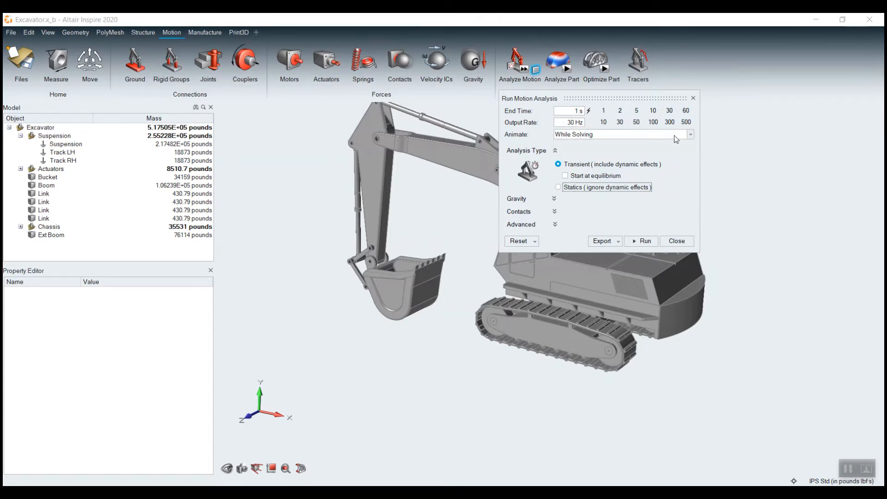
drag(631, 101, 729, 100)
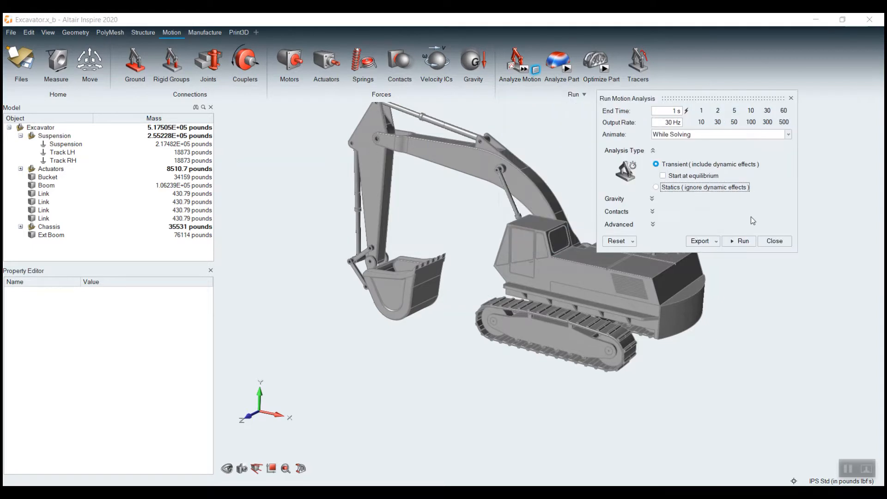
click(774, 241)
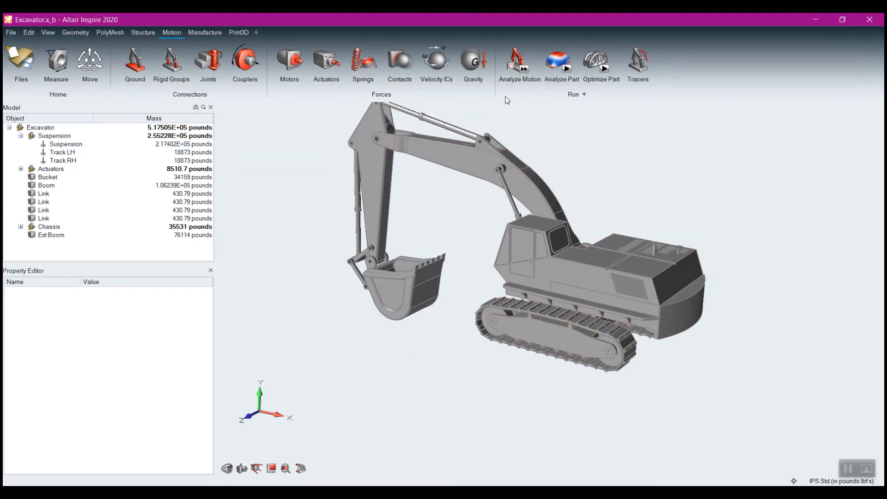
Run the motion analysis and review the result along the animation timeline
click(524, 70)
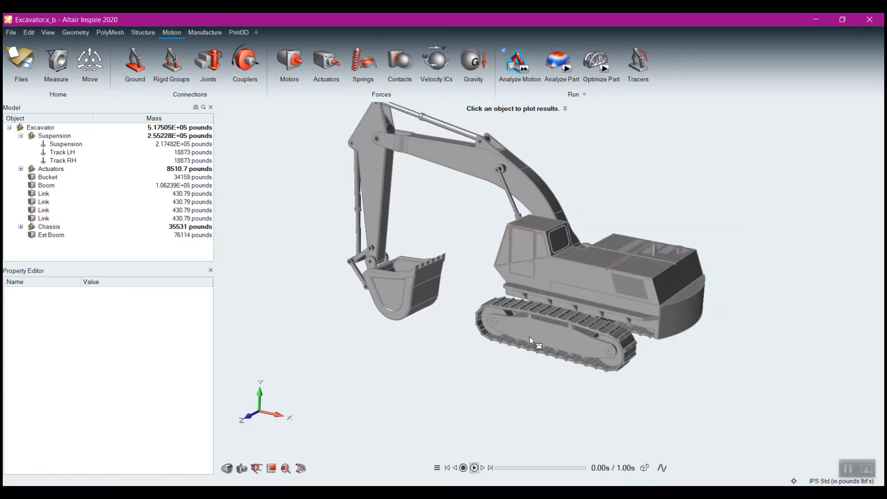
mouse_move(530, 336)
middle_down()
mouse_move(535, 301)
mouse_move(539, 330)
middle_up()
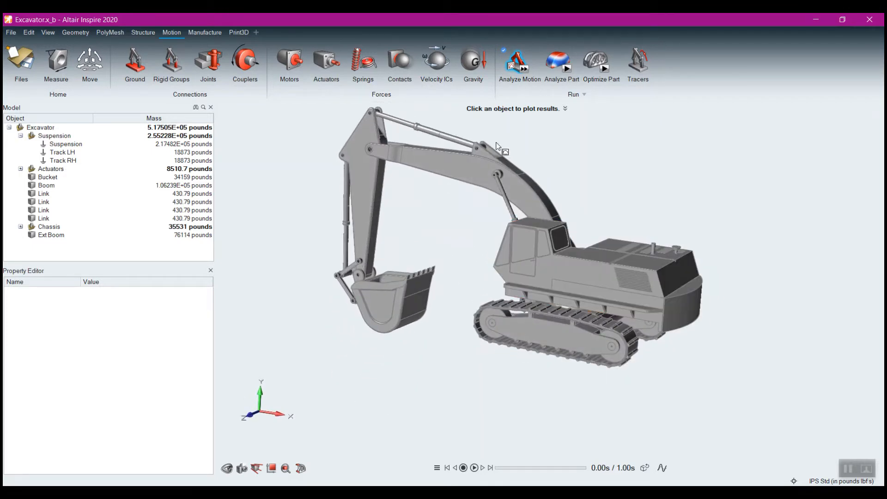
click(500, 468)
mouse_move(500, 468)
mouse_down()
mouse_move(594, 472)
mouse_move(495, 481)
mouse_move(583, 481)
mouse_move(497, 481)
mouse_up()
Align gravity with the Y axis so it points downward, and rerun the motion analysis
click(471, 62)
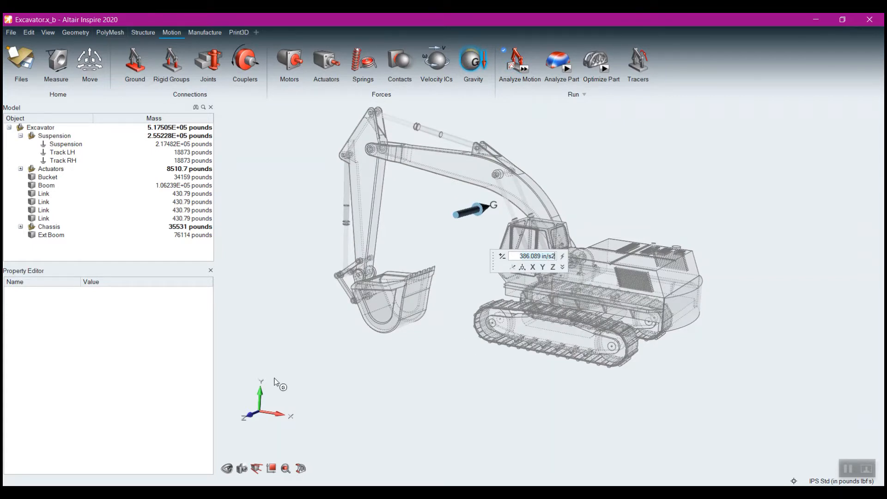
mouse_move(269, 385)
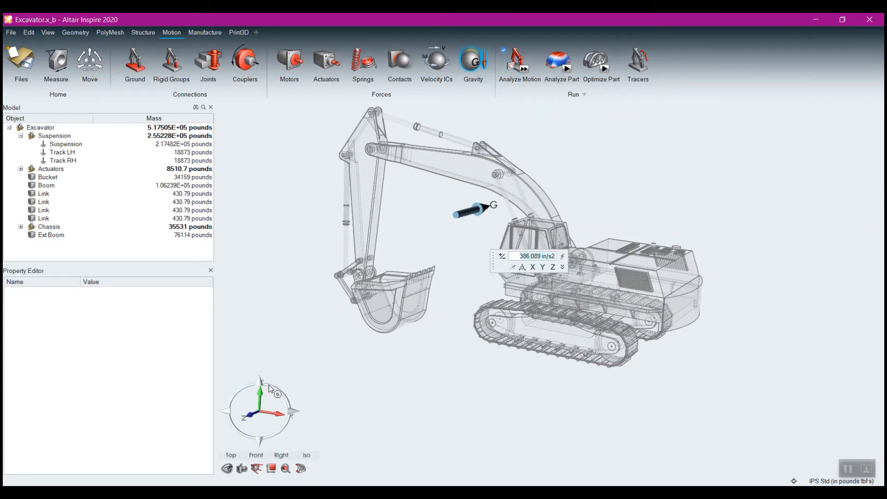
click(543, 267)
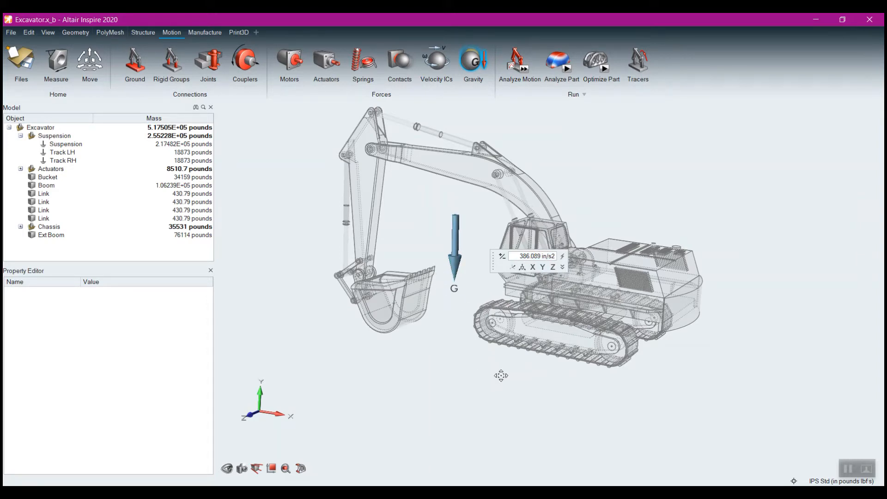
right_drag(500, 372, 462, 360)
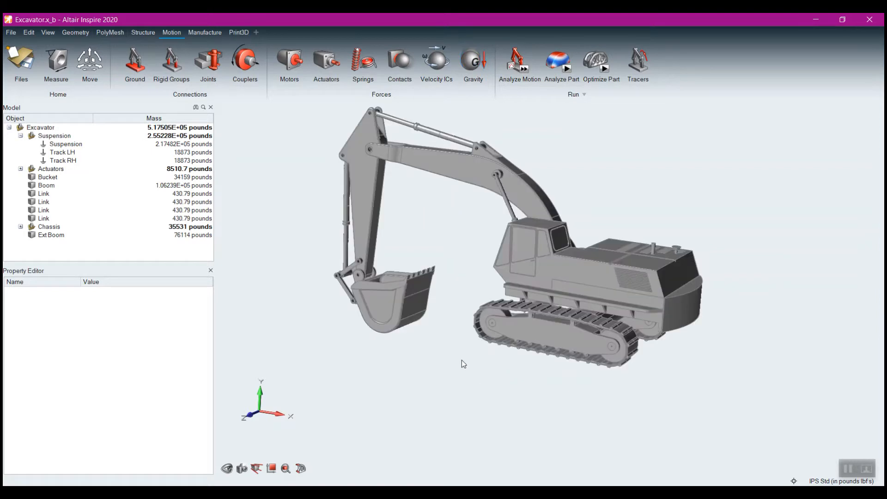
click(525, 69)
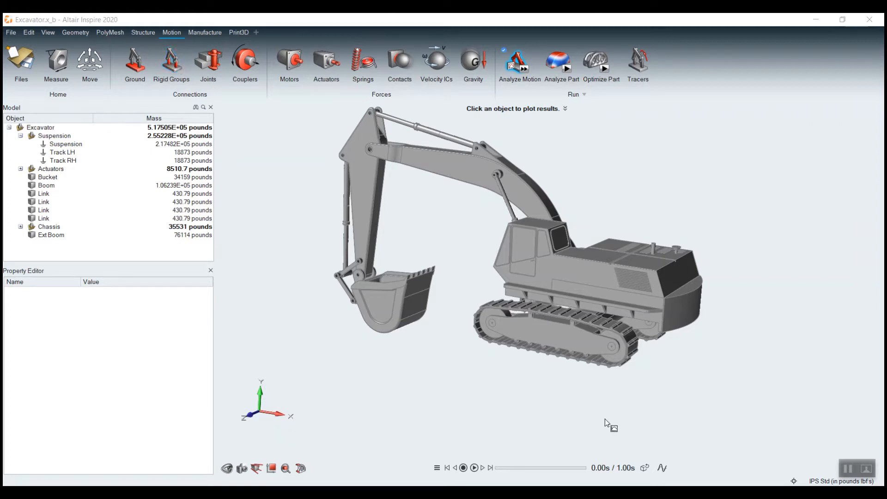
Create a joint on the detected cylindrical pair between the Suspension and the Cab, and set its type to Hinge
right_drag(486, 372, 489, 383)
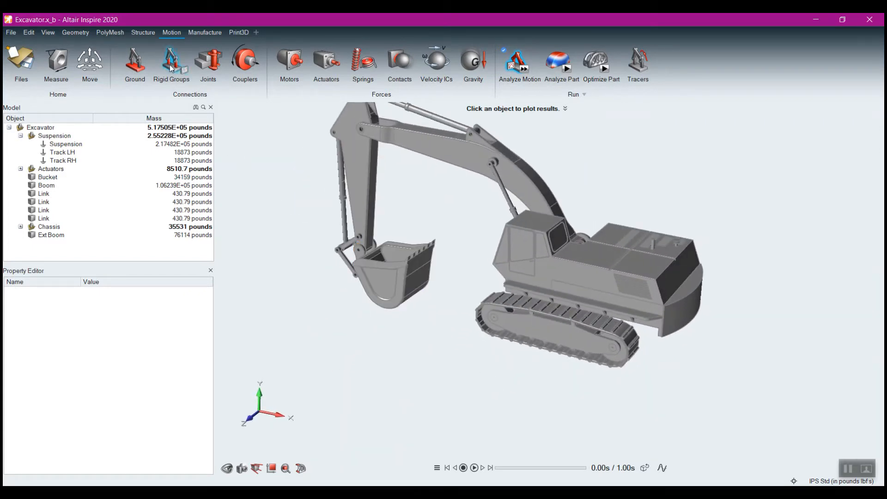
click(212, 62)
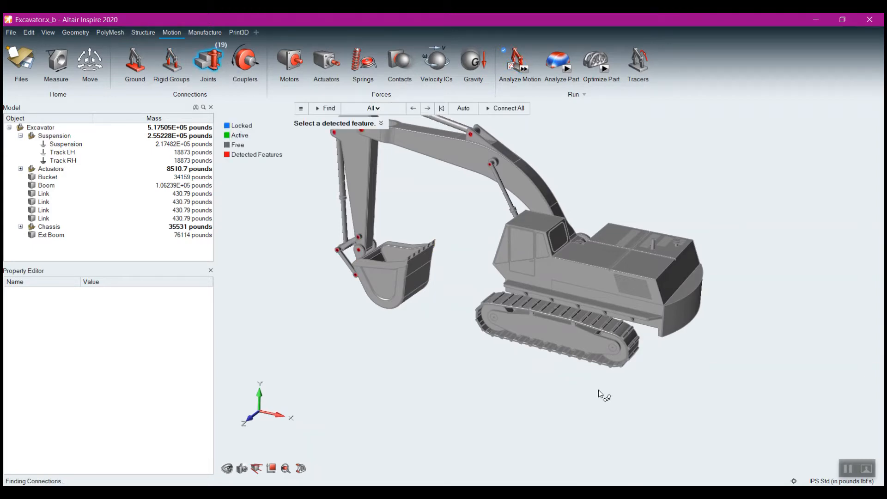
scroll(577, 344, up, 8)
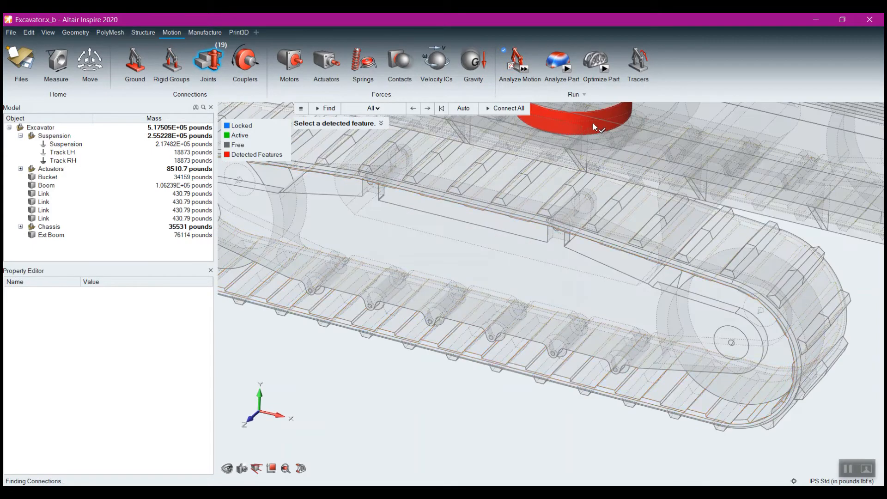
right_drag(590, 144, 540, 337)
click(540, 256)
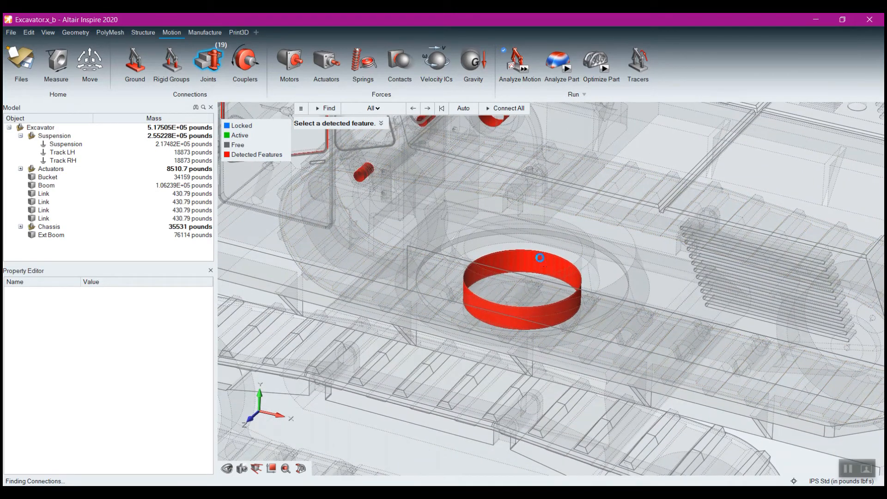
click(605, 310)
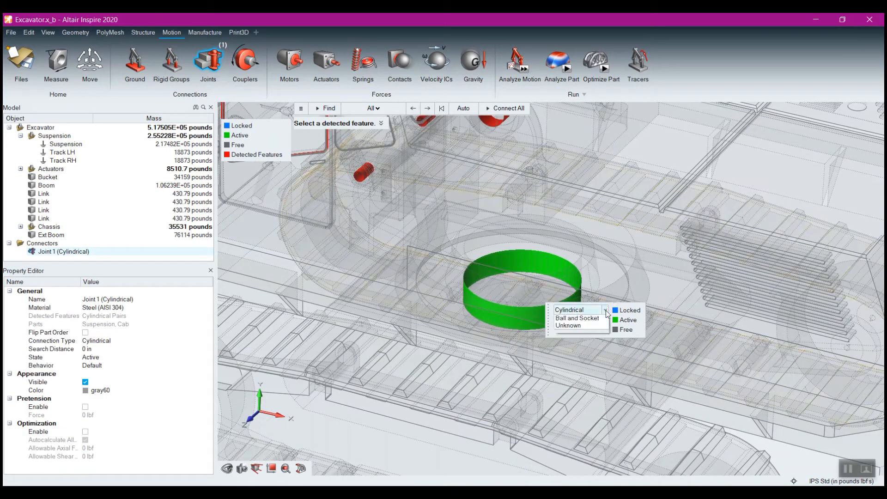
click(577, 322)
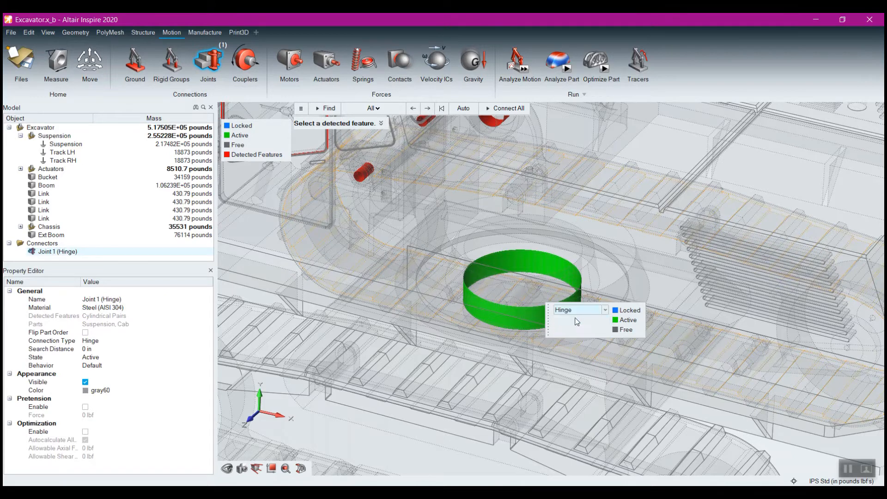
scroll(610, 341, down, 5)
right_click(703, 233)
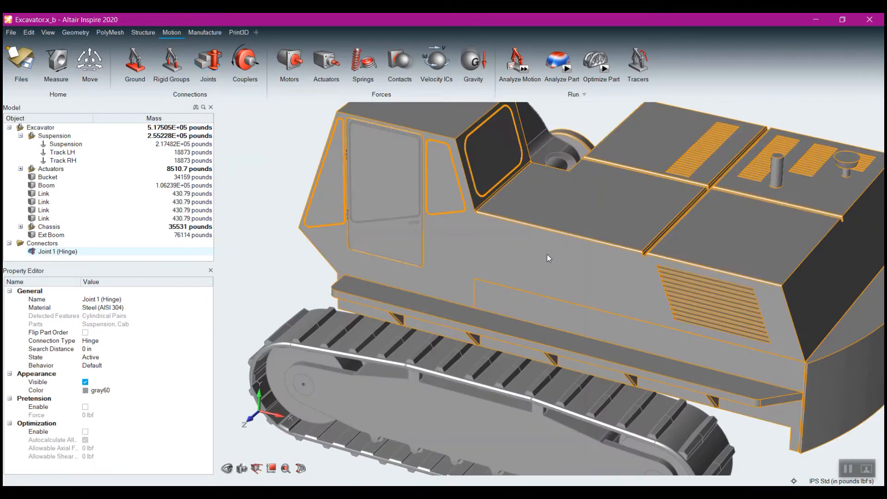
Rerun the motion analysis with the cab hinge in place, examine the cab and the whole machine, and leave the results
scroll(547, 258, down, 5)
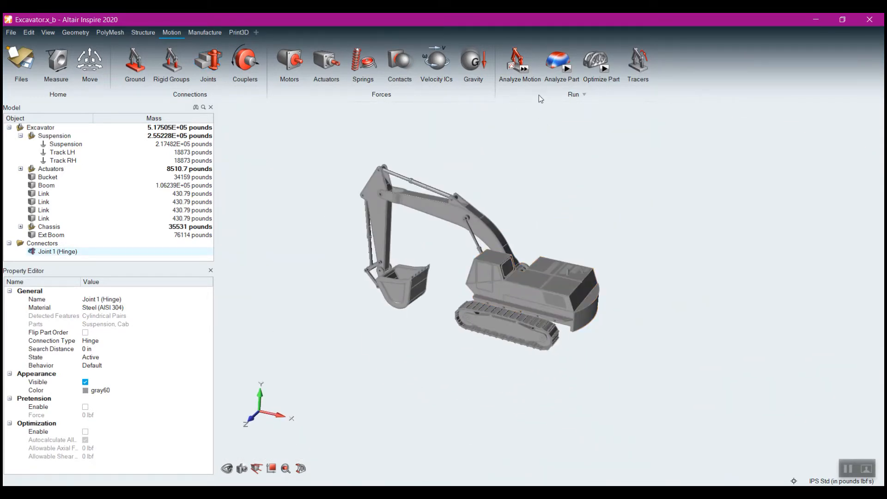
mouse_move(525, 69)
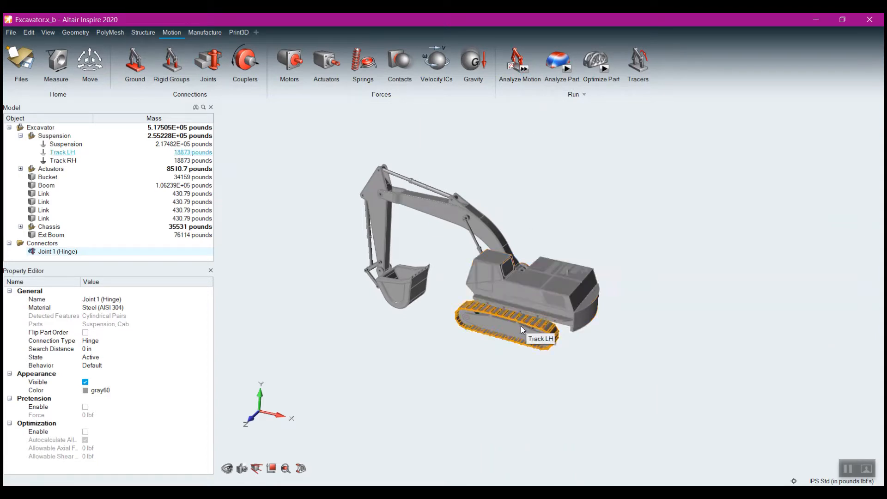
click(525, 69)
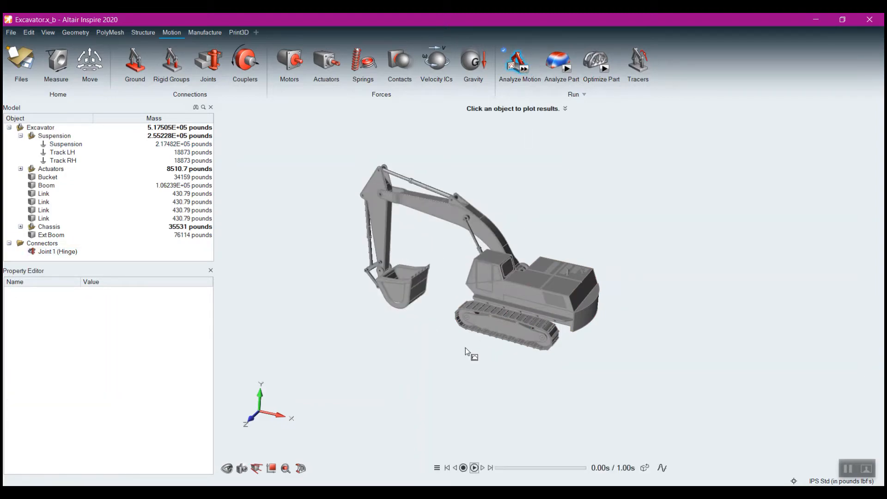
scroll(476, 285, up, 8)
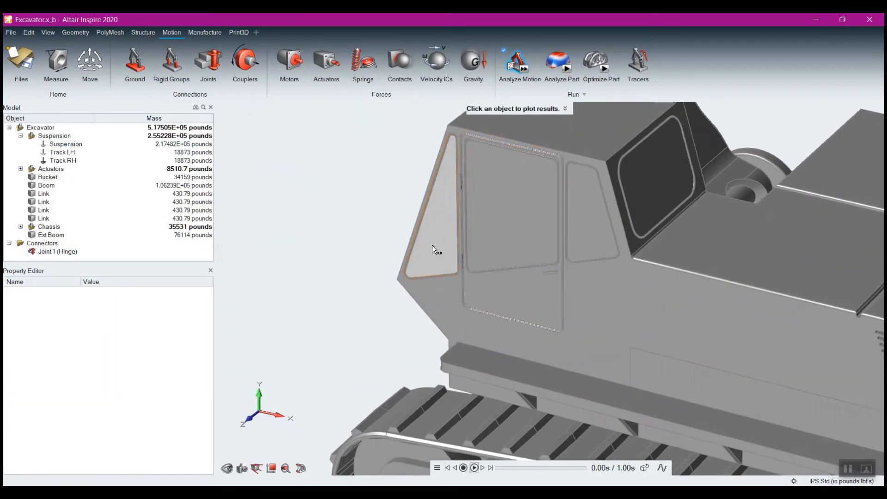
middle_drag(437, 283, 475, 298)
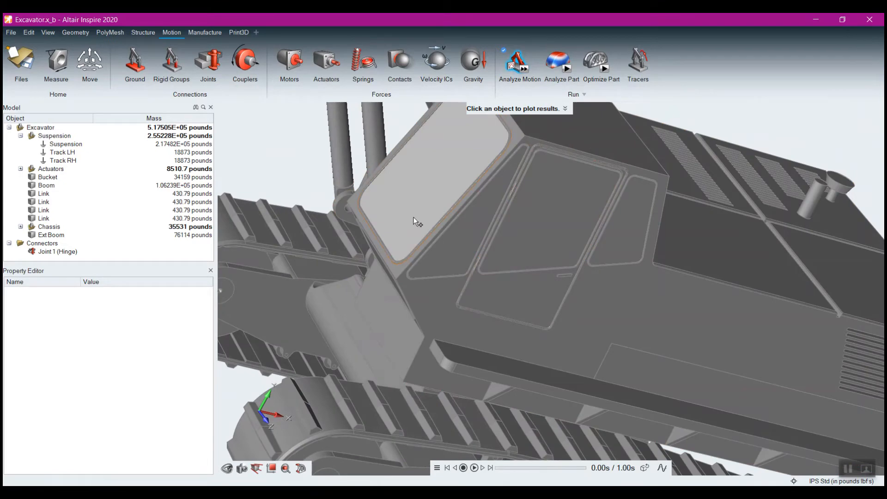
scroll(434, 218, down, 8)
middle_drag(704, 334, 614, 332)
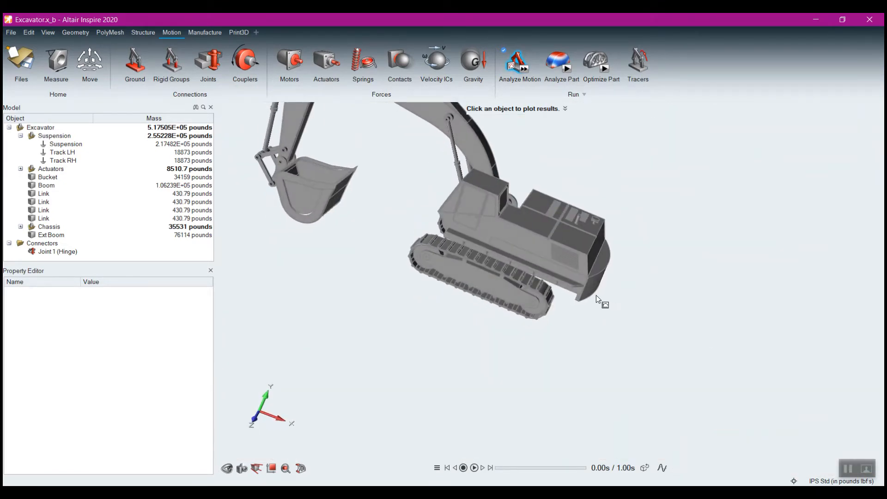
mouse_move(596, 359)
middle_down()
mouse_move(577, 308)
mouse_move(456, 320)
mouse_move(463, 340)
middle_up()
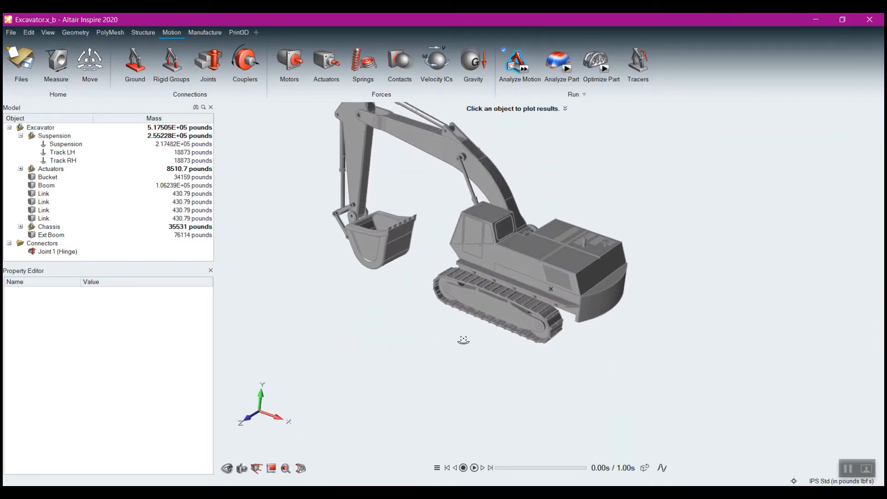
right_drag(463, 338, 422, 379)
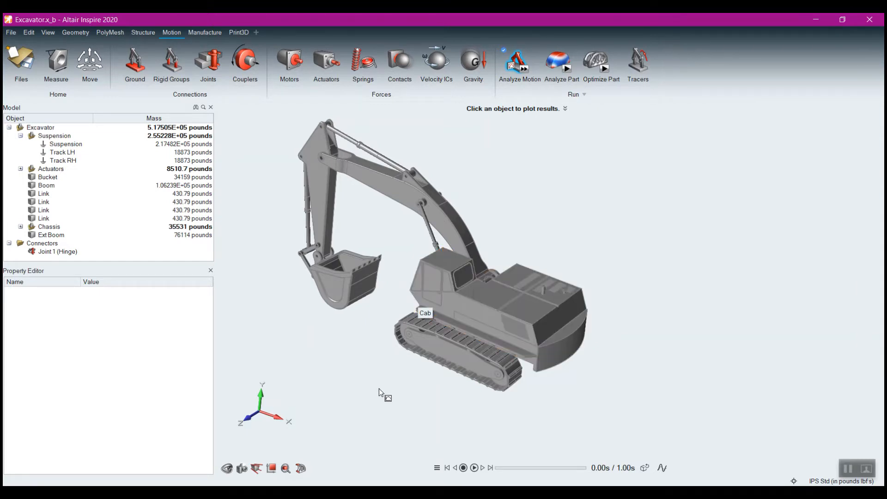
key(Escape)
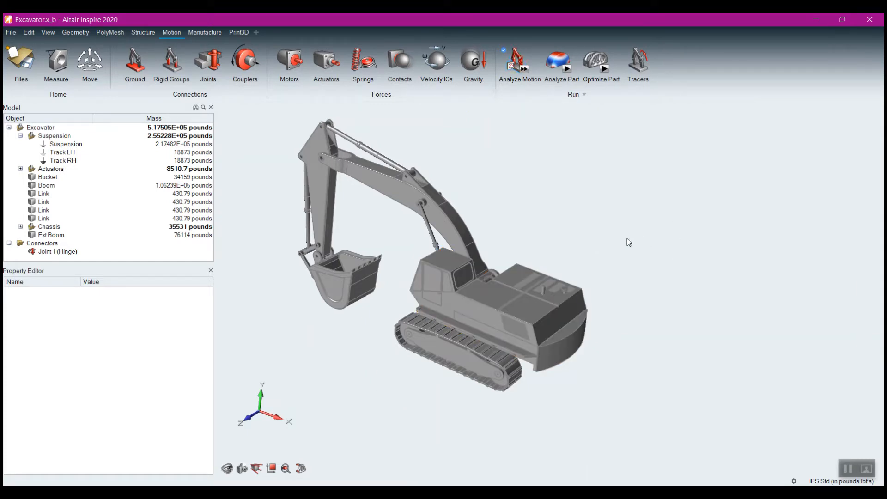
Examine which separate parts make up the chassis, checking the Cab, Cab Door and windows and how the cab sits above the tracks
scroll(578, 250, up, 2)
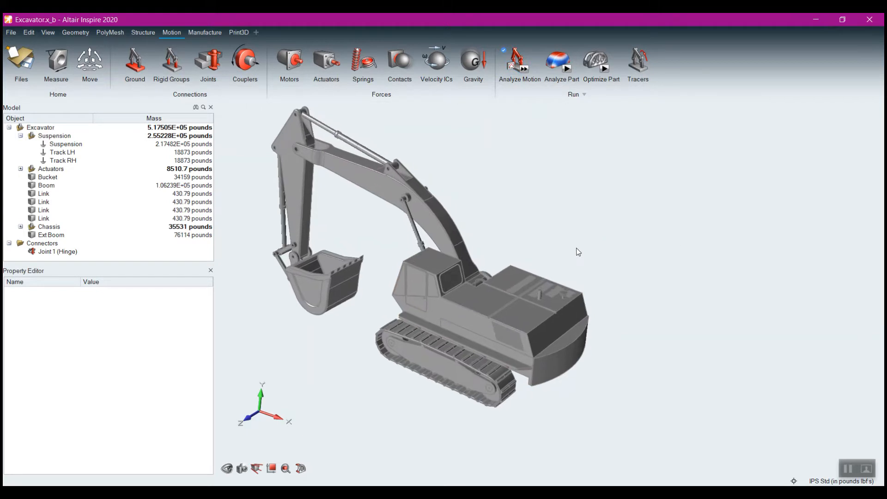
right_drag(516, 248, 617, 230)
middle_drag(617, 230, 600, 208)
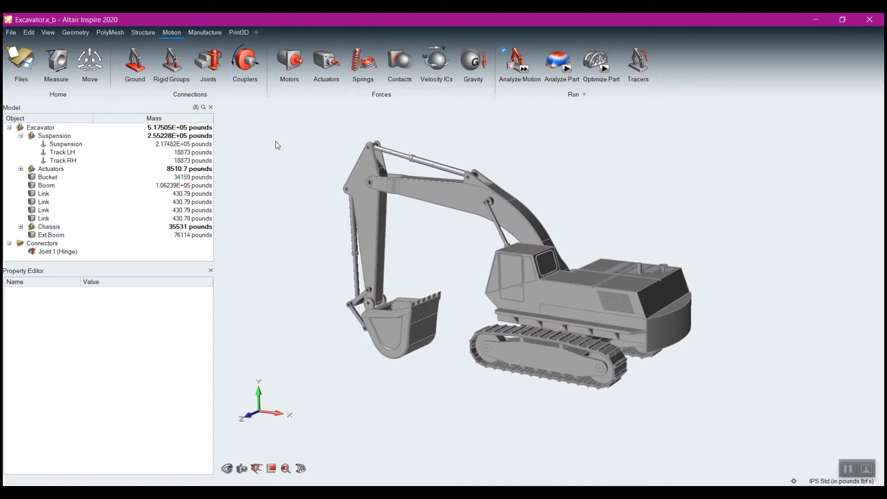
scroll(553, 296, up, 5)
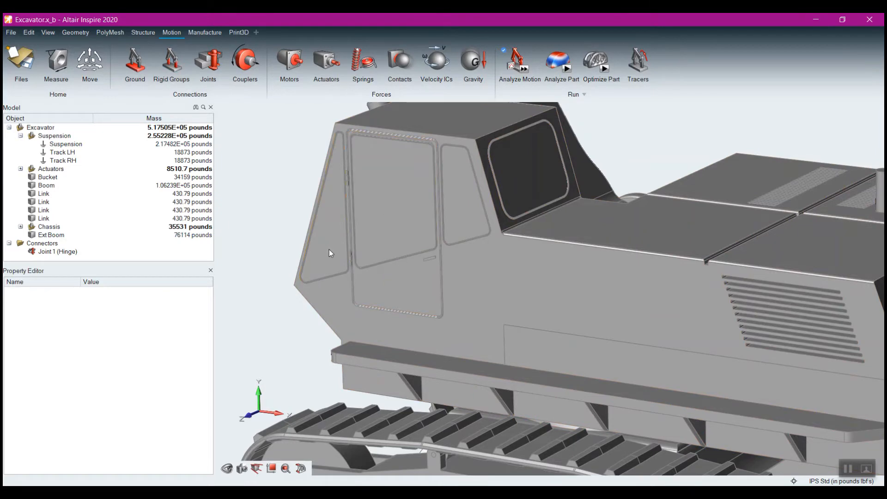
click(382, 227)
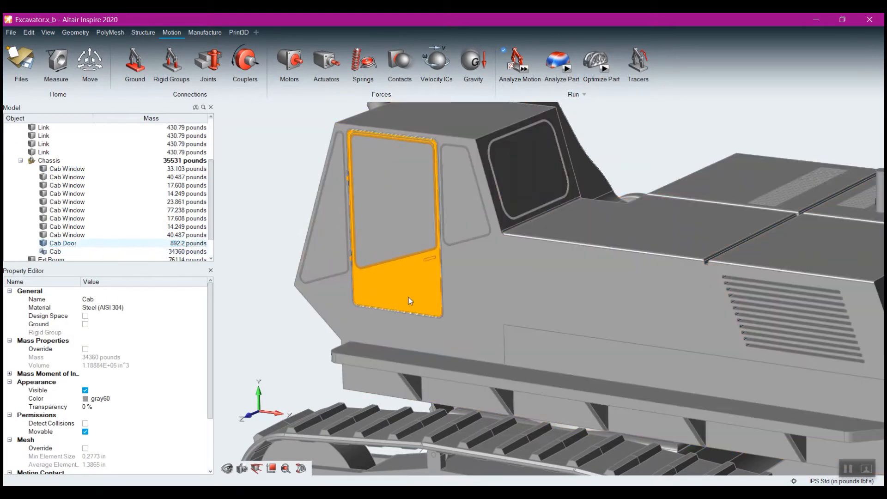
click(404, 227)
click(589, 292)
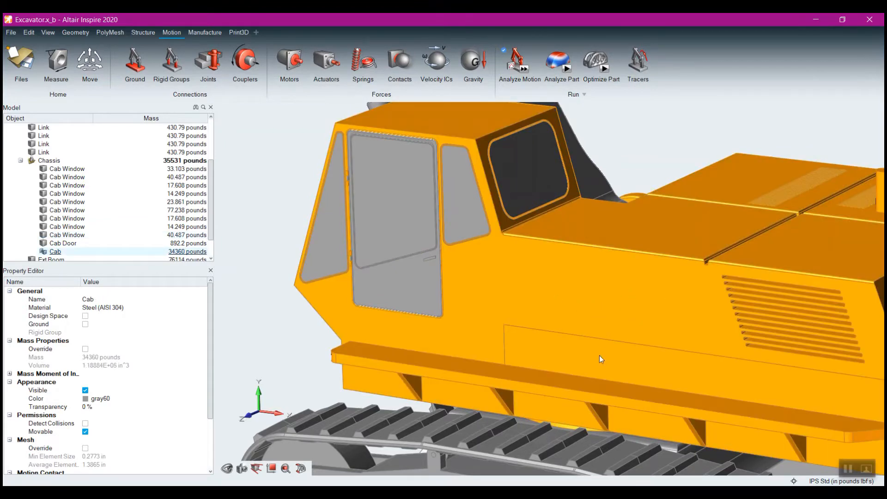
middle_drag(600, 356, 596, 326)
right_drag(597, 392, 597, 248)
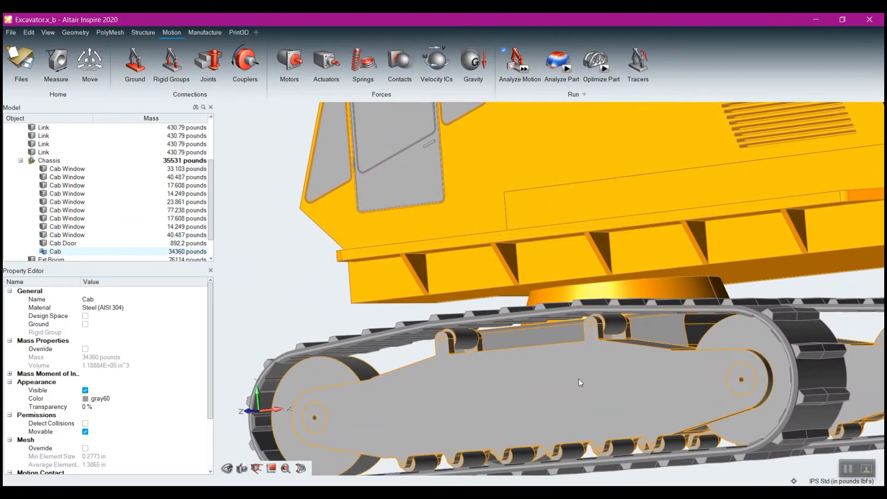
right_drag(579, 379, 564, 364)
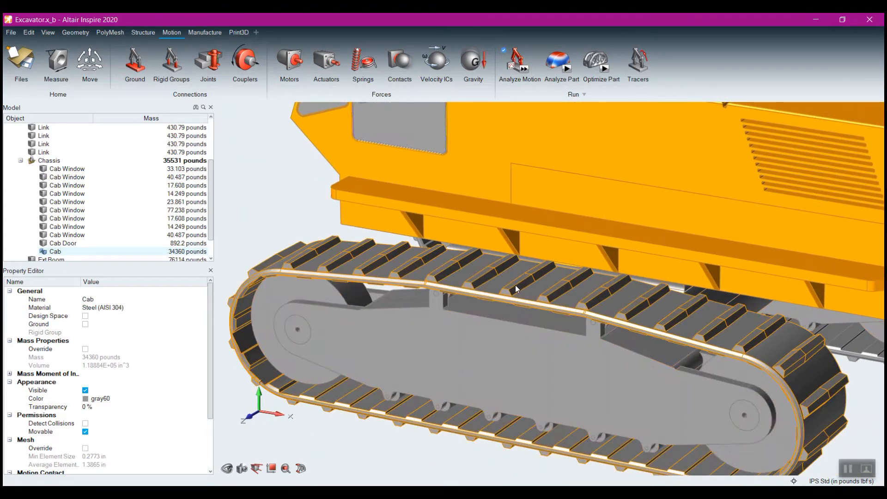
scroll(519, 279, down, 3)
middle_drag(508, 217, 478, 367)
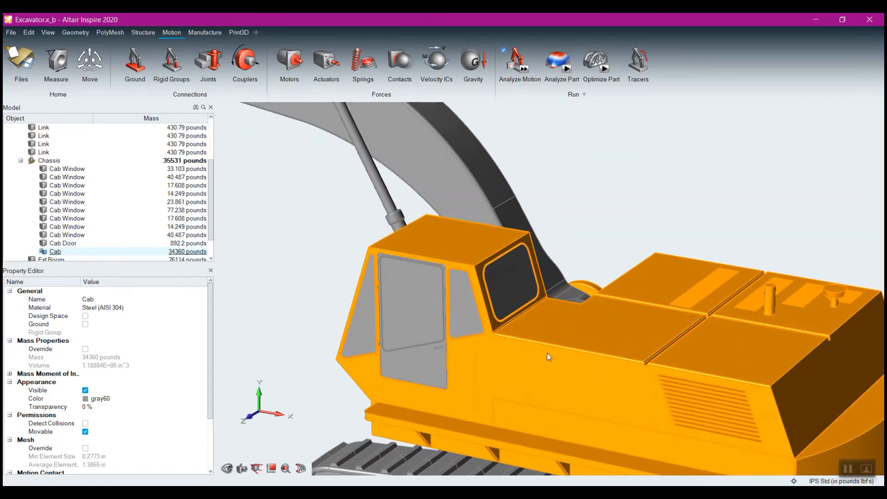
click(336, 275)
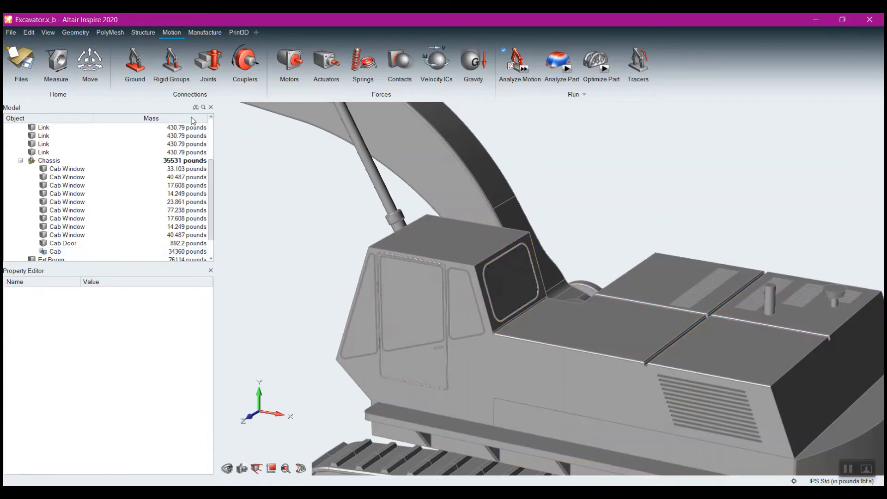
Start a new rigid group containing the Cab, the Cab Door and the cab windows on the door side
click(171, 62)
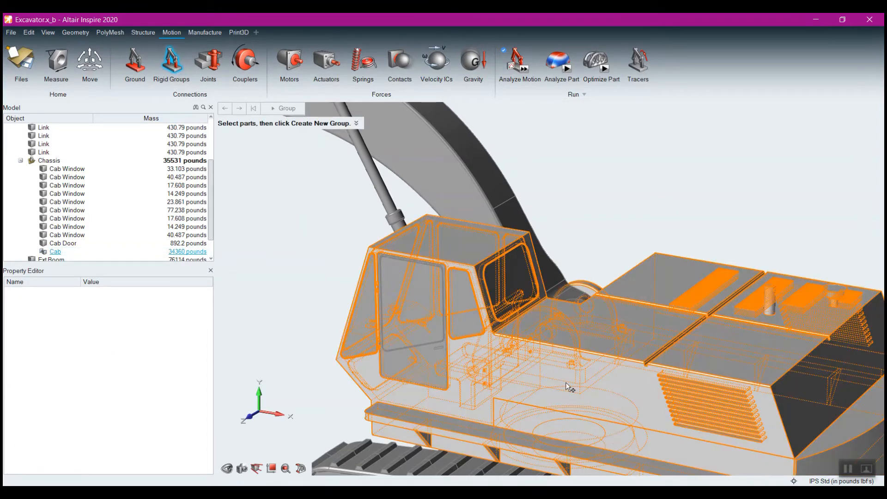
click(564, 377)
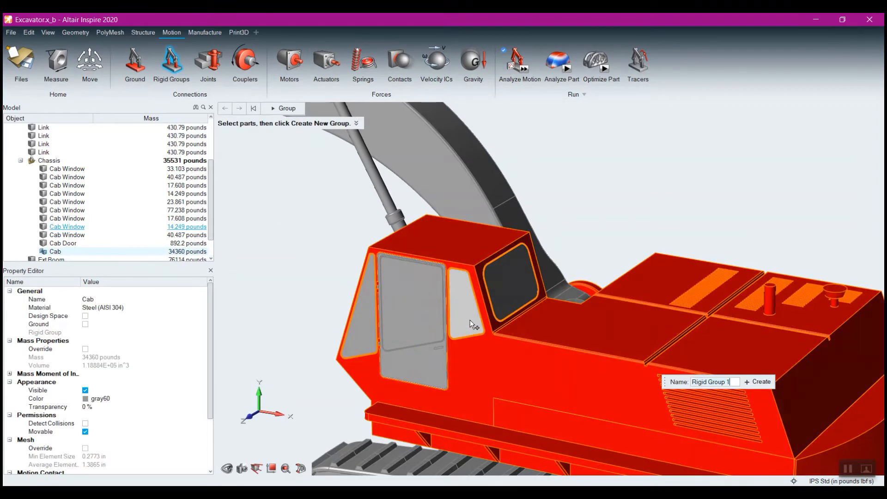
click(470, 320)
click(427, 310)
click(422, 354)
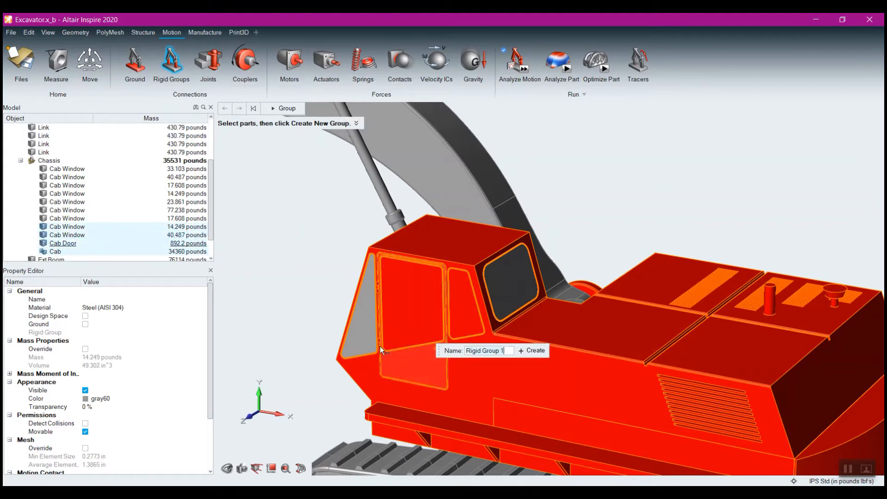
click(357, 334)
Add the windshield, the lower front window and the remaining Cab Window parts around the cab to the rigid group selection
right_drag(396, 357, 407, 294)
click(279, 314)
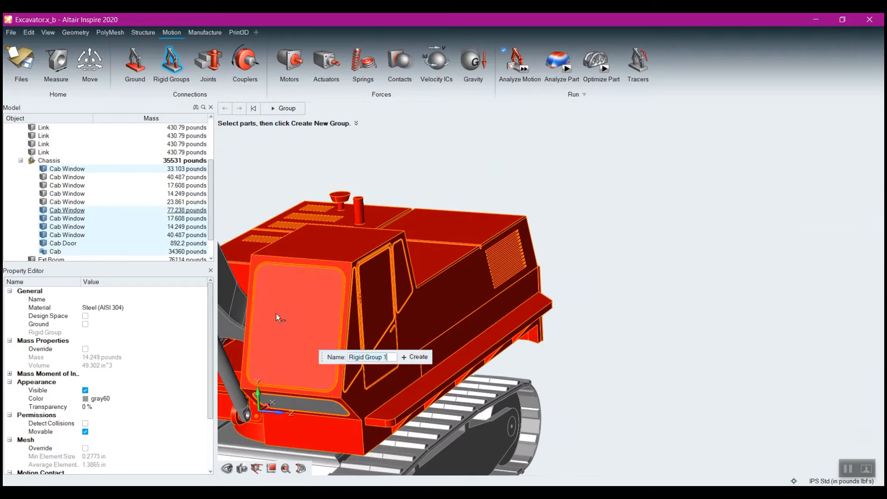
right_drag(298, 363, 289, 408)
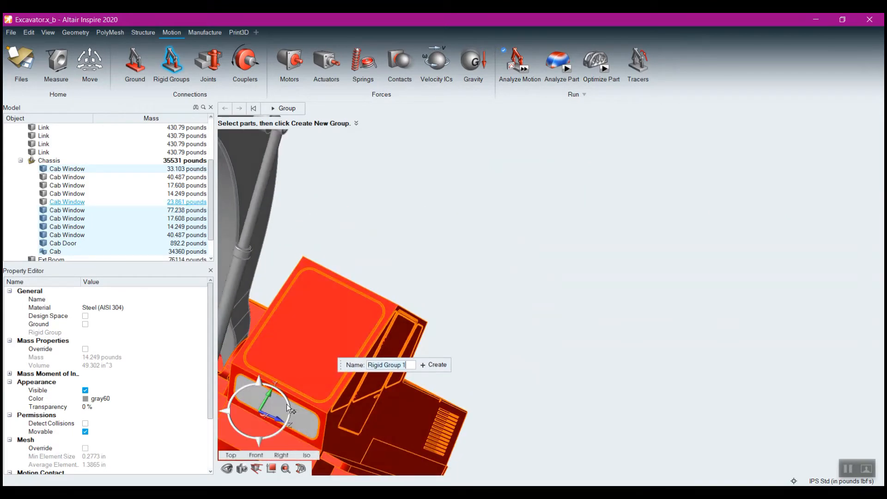
click(304, 419)
right_drag(331, 308, 431, 309)
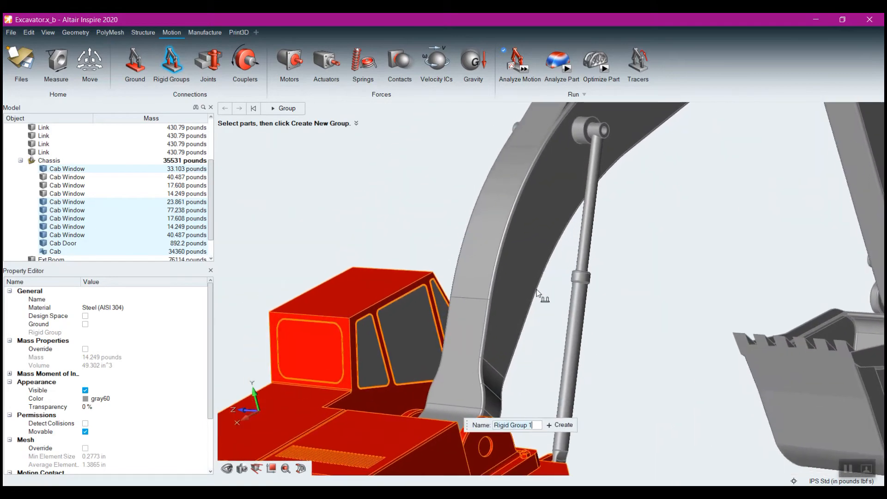
scroll(431, 306, up, 5)
click(452, 299)
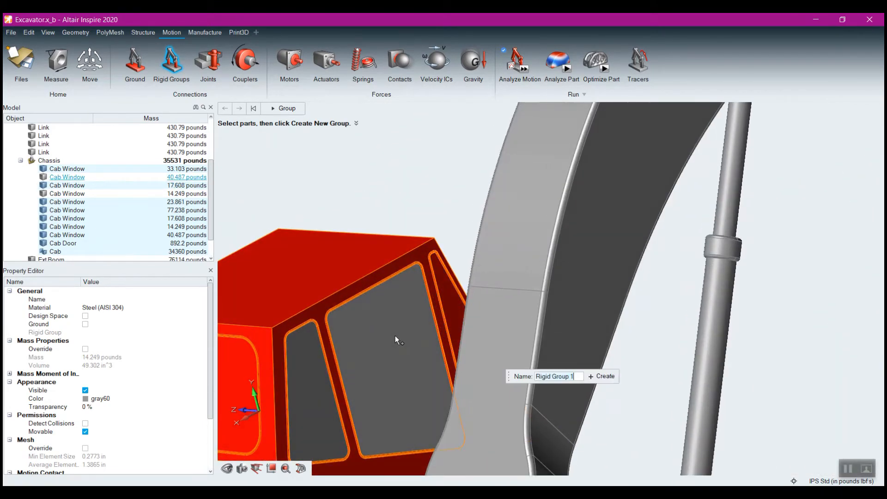
click(384, 395)
Name the rigid group Chassis and create it from the selected cab parts
scroll(383, 328, down, 6)
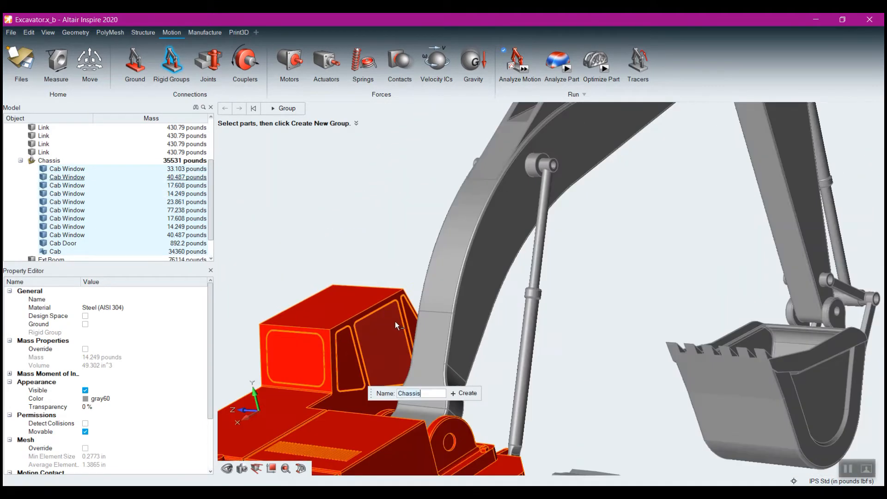
right_drag(303, 340, 616, 344)
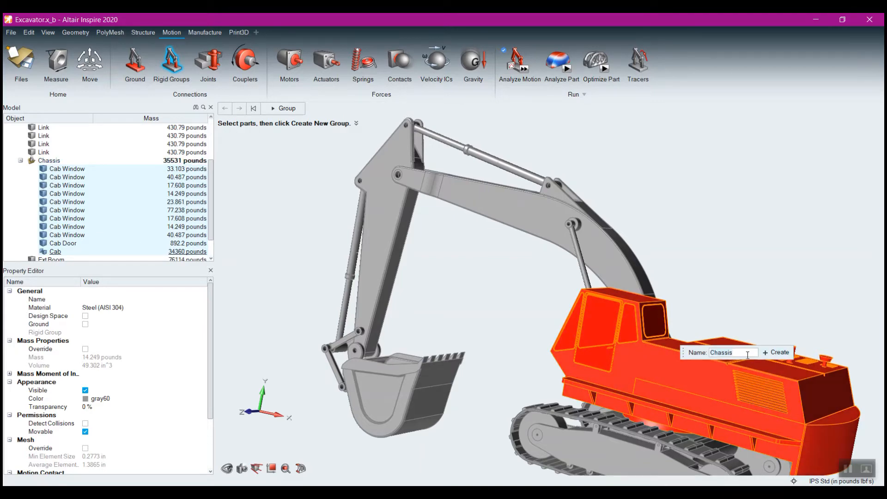
click(778, 353)
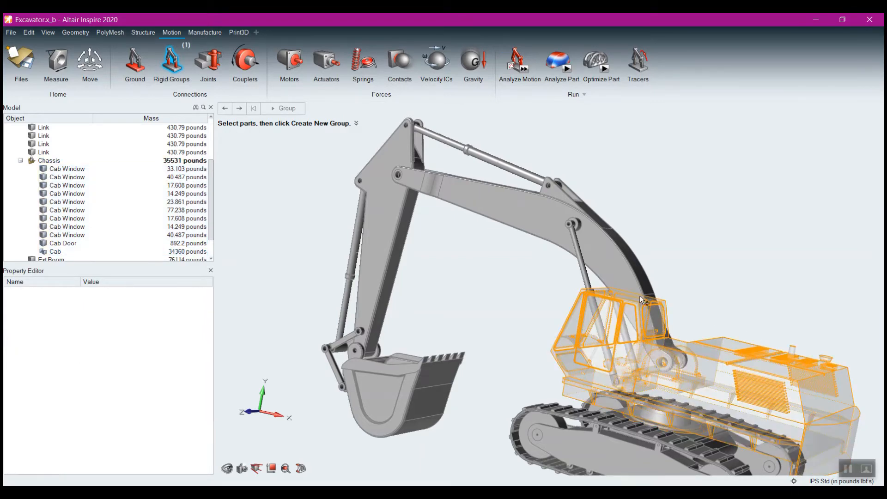
Run the motion analysis with the Chassis rigid group in place and inspect the cab on its tracks
middle_drag(710, 225, 646, 203)
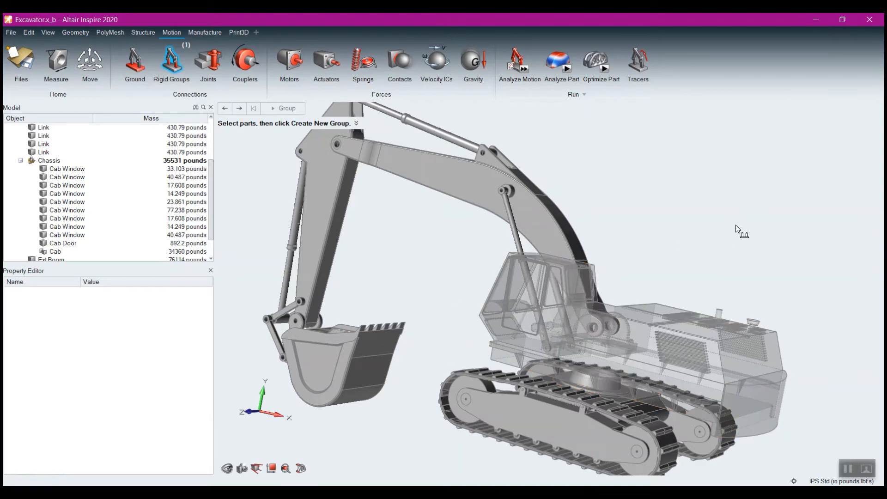
right_click(659, 223)
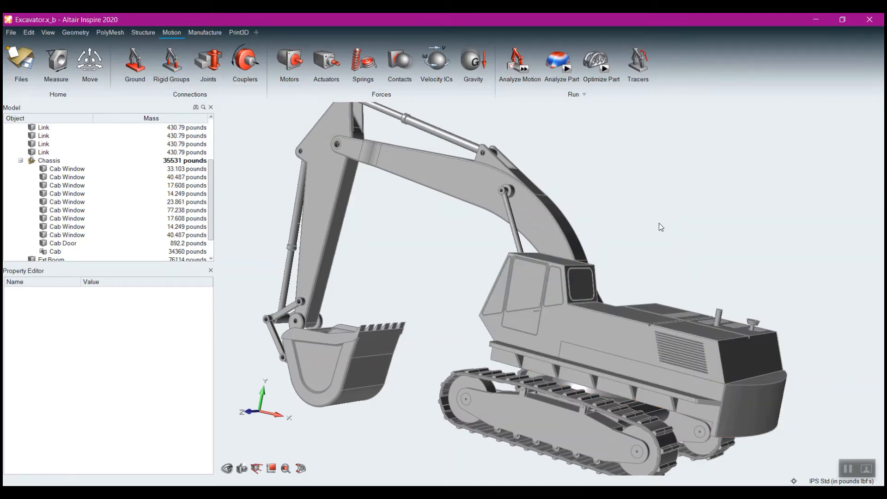
click(523, 69)
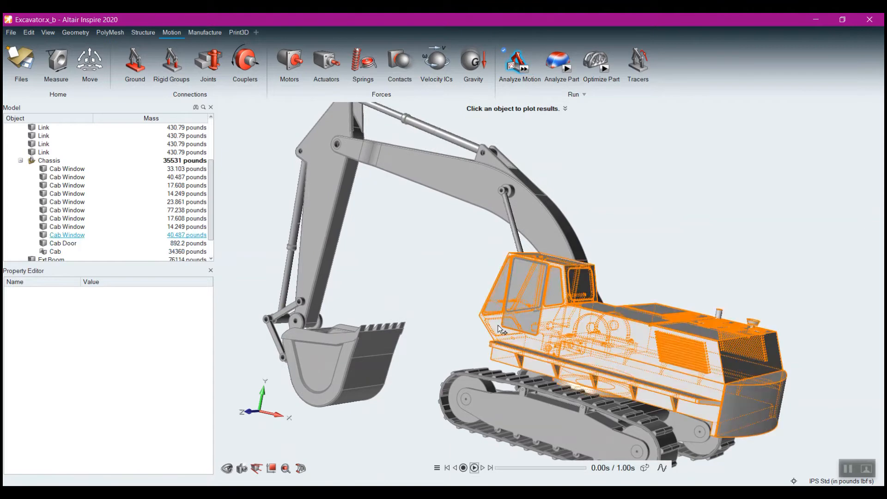
middle_drag(609, 311, 583, 339)
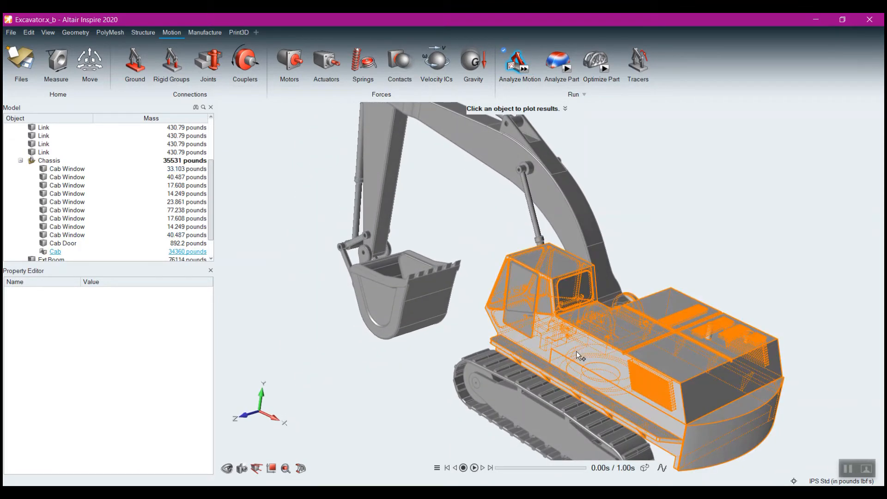
scroll(575, 351, up, 5)
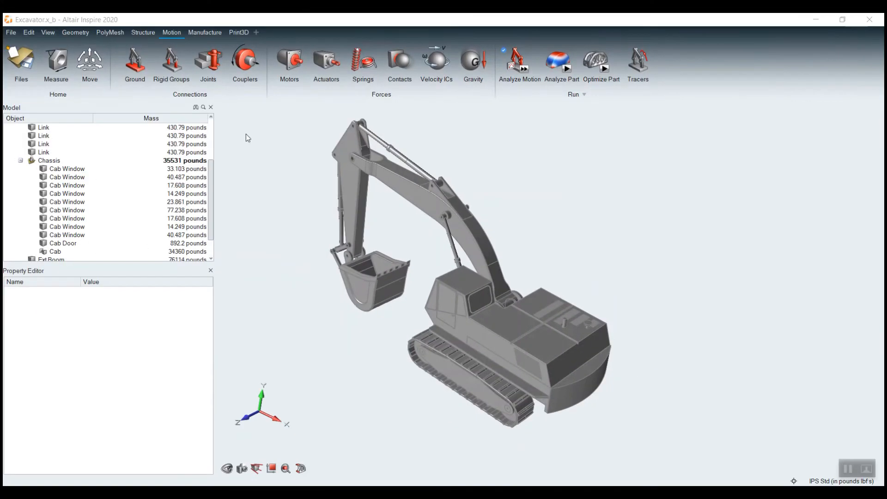
Examine the existing joint and the detected joint features along the boom, arm, bucket linkage and cab
click(202, 66)
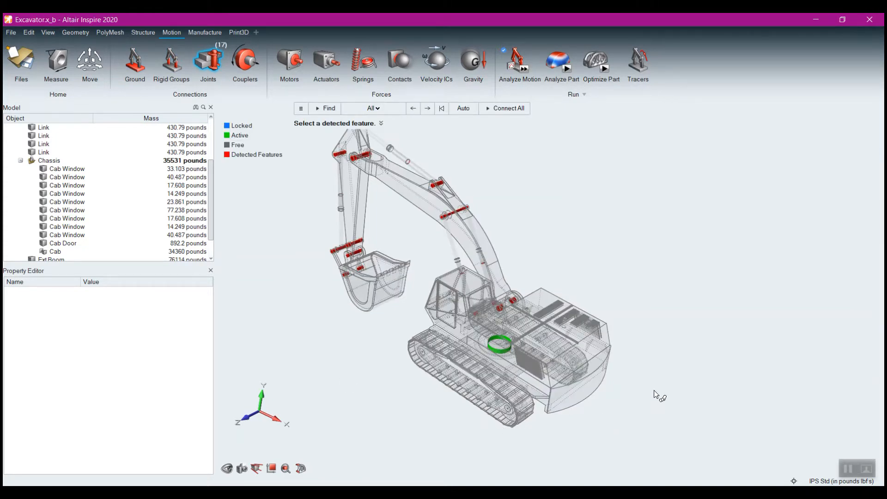
right_drag(653, 390, 684, 431)
mouse_move(674, 384)
middle_down()
mouse_move(666, 374)
mouse_move(678, 380)
middle_up()
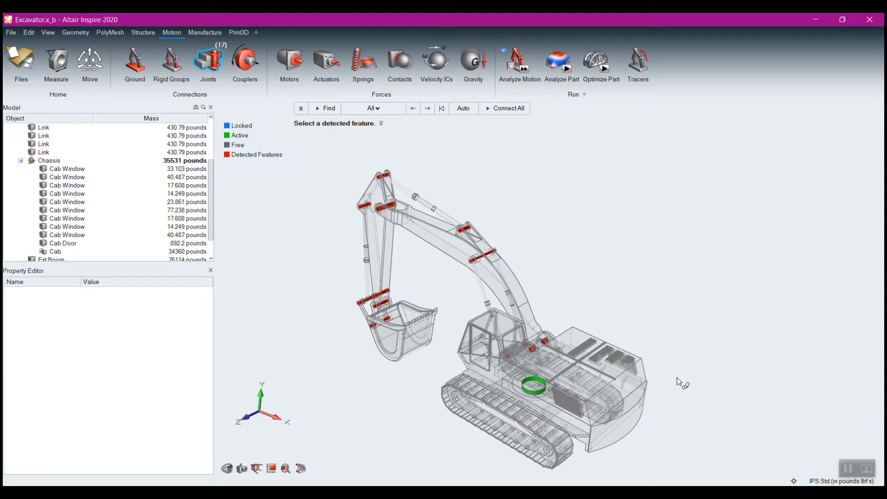
scroll(587, 365, up, 3)
right_drag(558, 304, 613, 250)
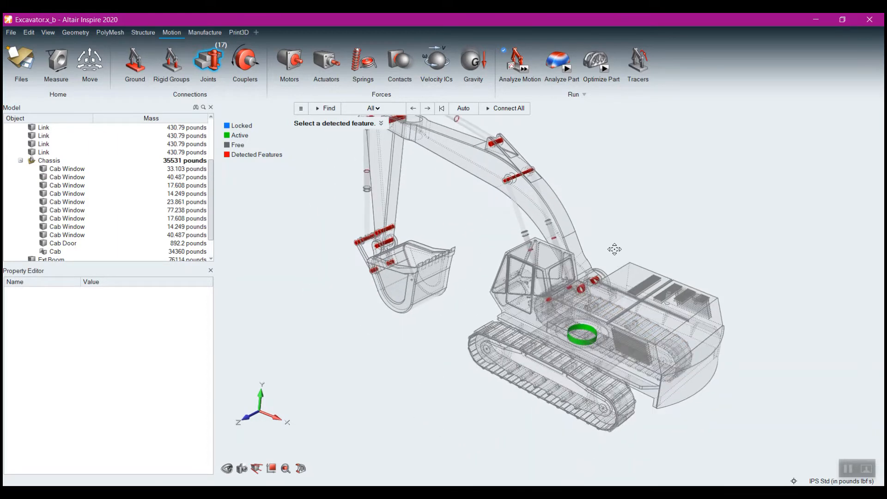
scroll(501, 373, up, 1)
right_drag(445, 374, 429, 409)
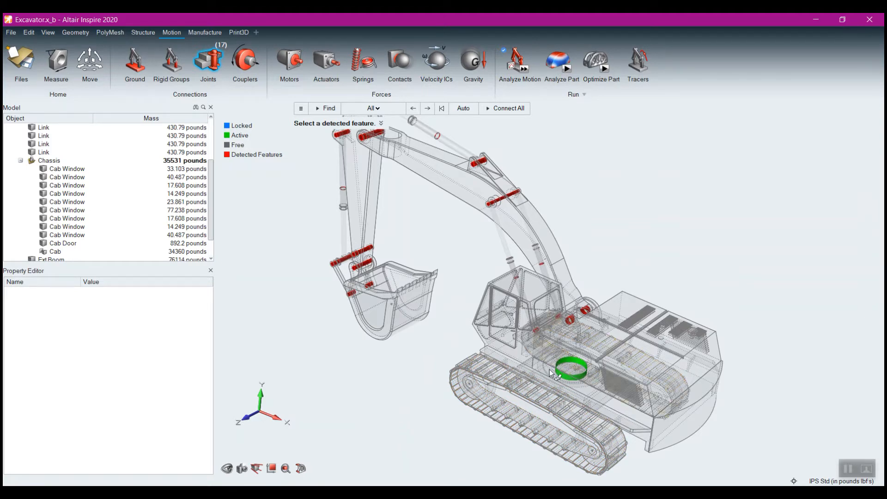
click(572, 364)
scroll(473, 199, up, 8)
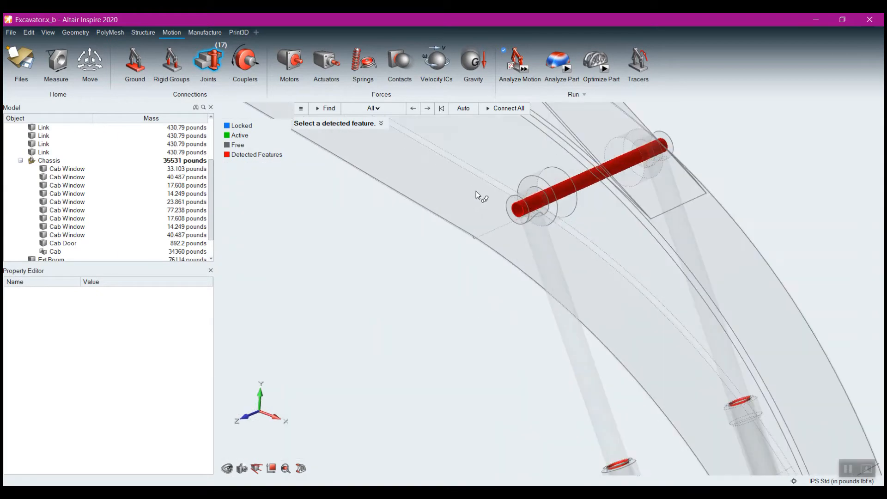
scroll(664, 166, down, 10)
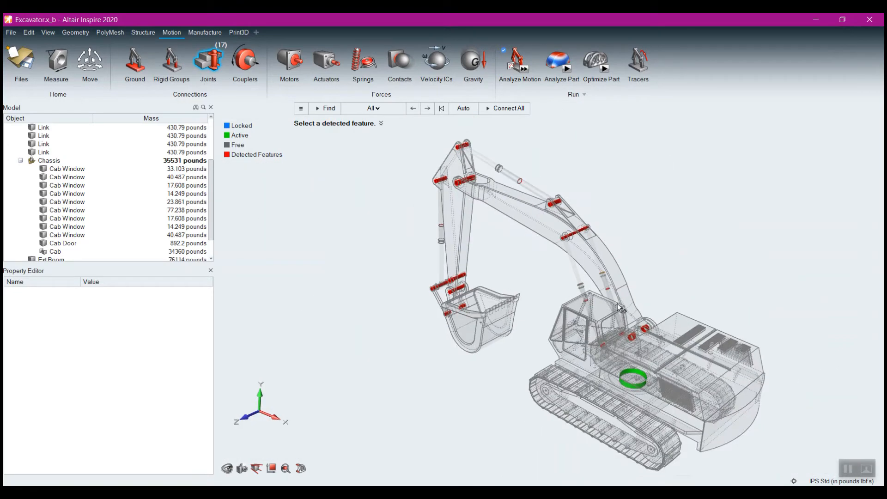
scroll(595, 309, up, 8)
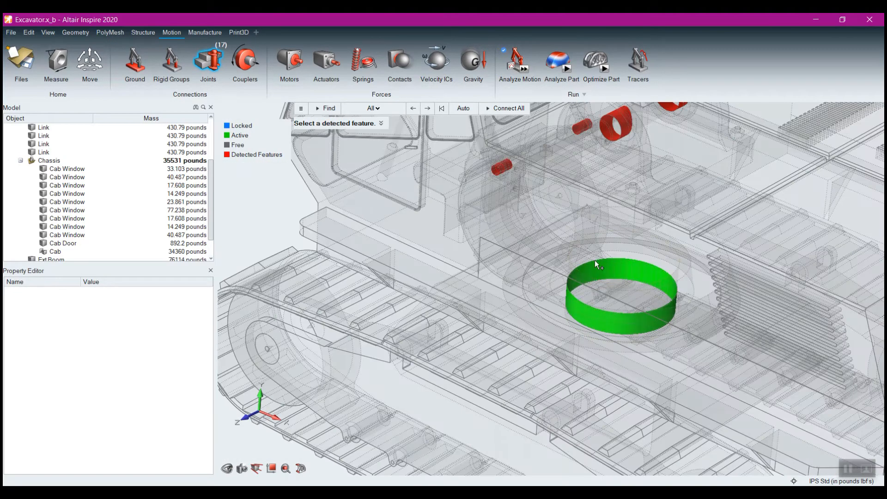
scroll(600, 307, down, 10)
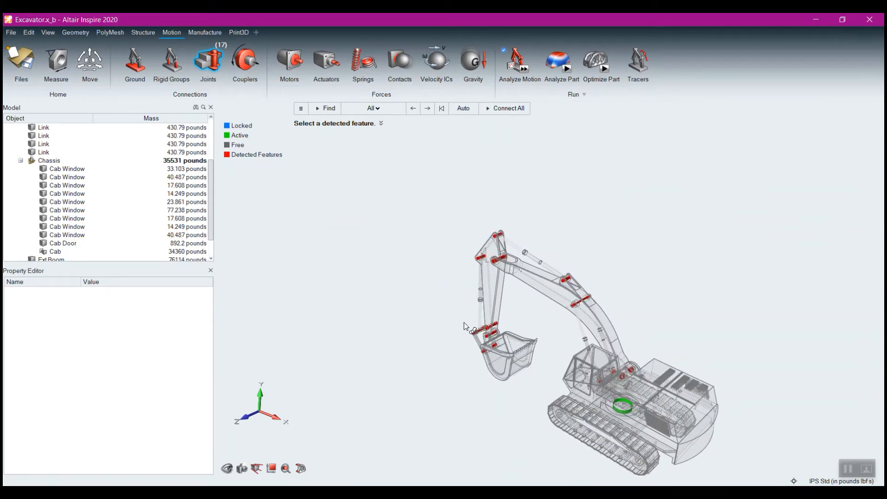
scroll(650, 258, up, 5)
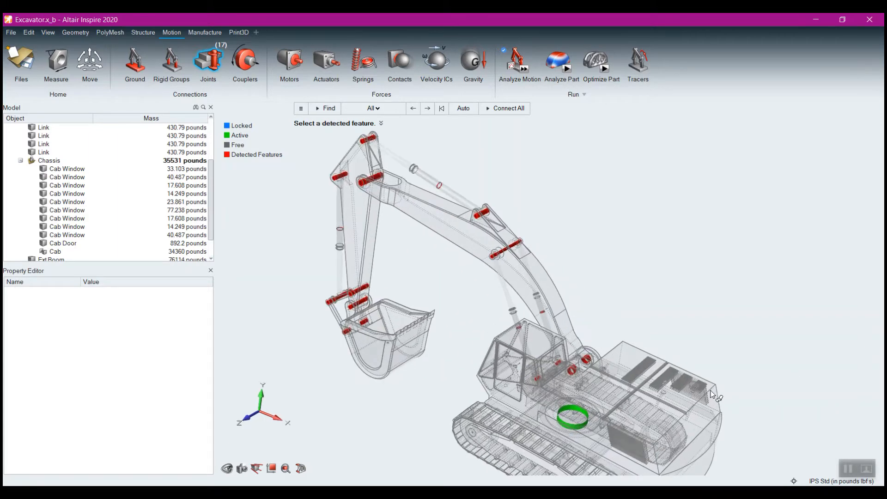
Check the available connection types for the joint between the Suspension and the Cab, keeping its type
scroll(593, 285, up, 5)
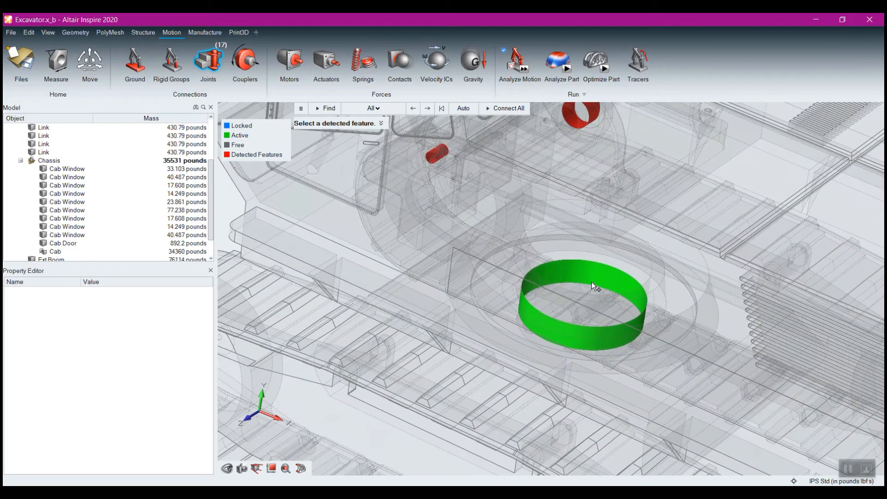
click(594, 277)
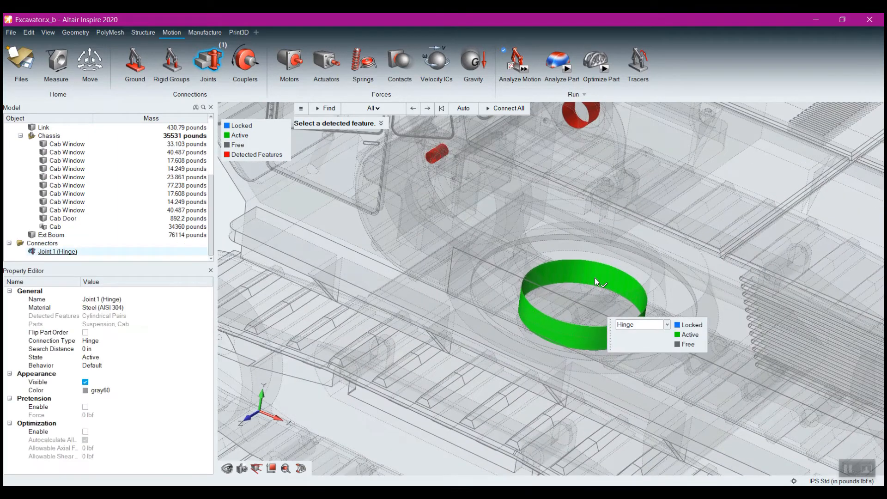
click(665, 325)
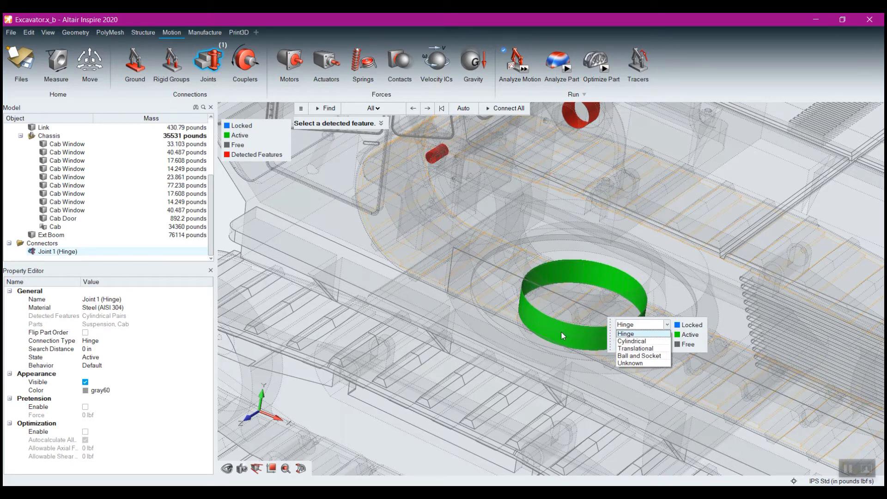
right_click(245, 273)
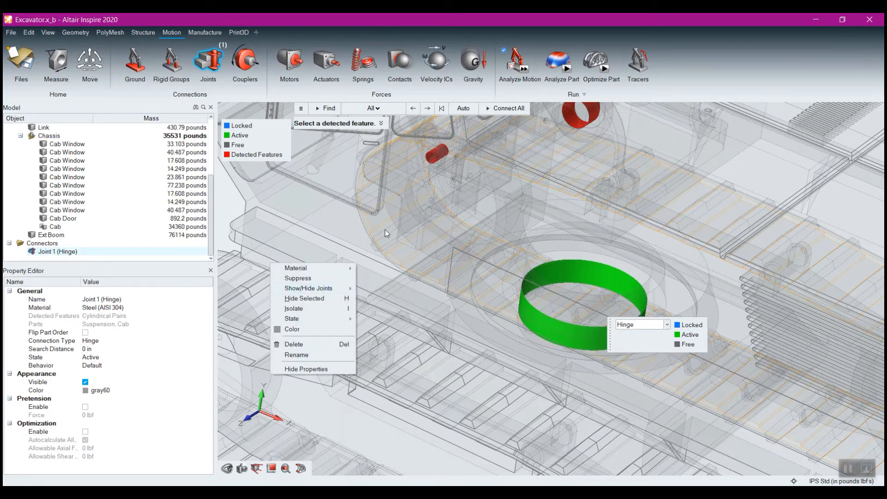
right_click(200, 235)
right_click(356, 215)
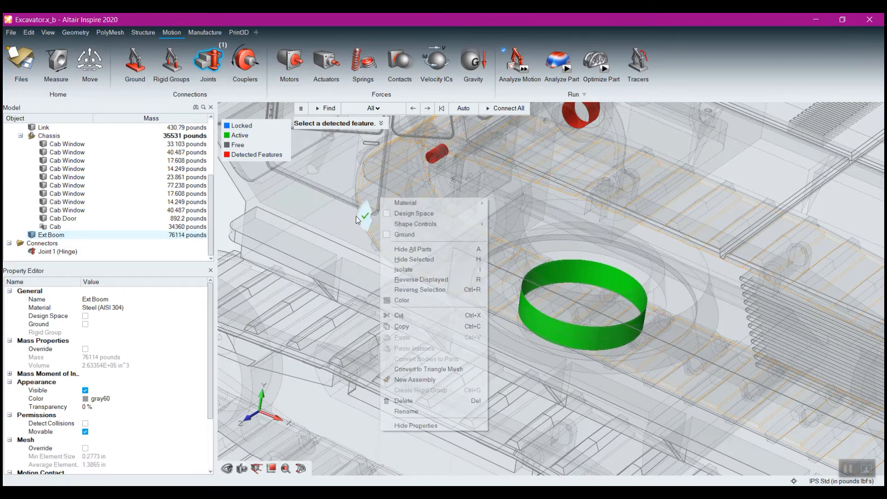
click(356, 215)
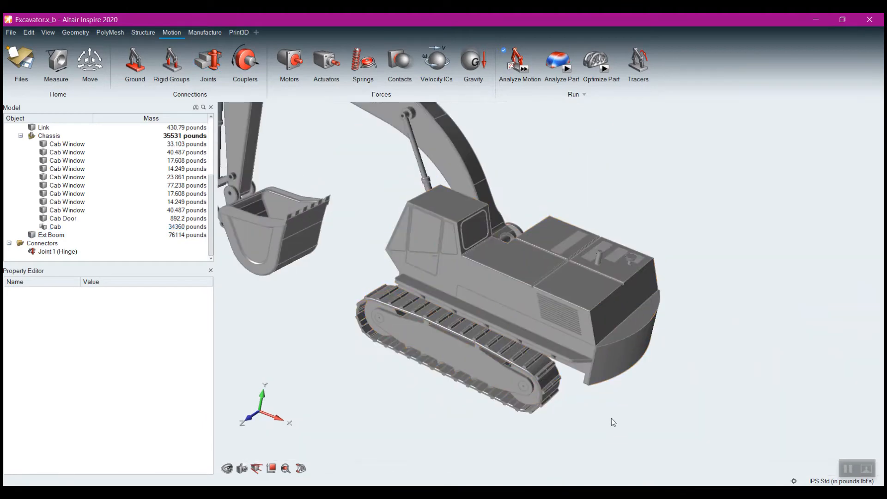
Temporarily hide the Suspension to examine the circular pivot beneath the cab, and show the part again
right_drag(611, 419, 554, 400)
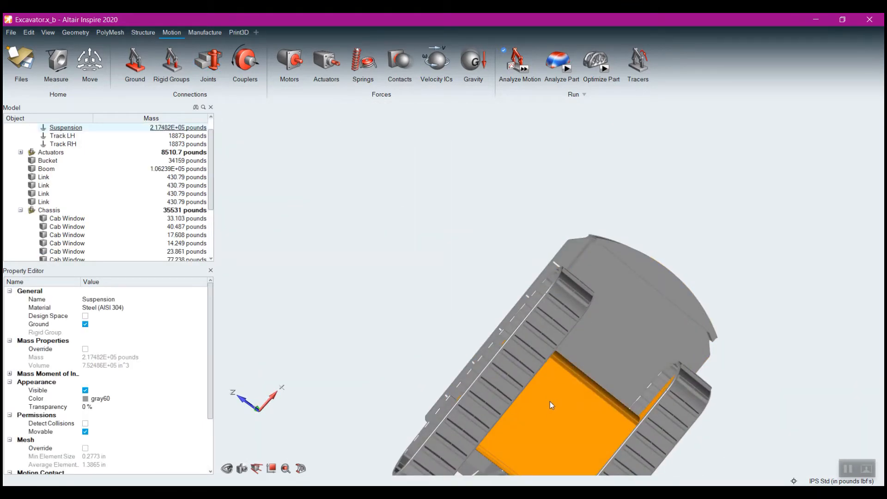
key(h)
scroll(548, 416, up, 5)
scroll(545, 423, up, 5)
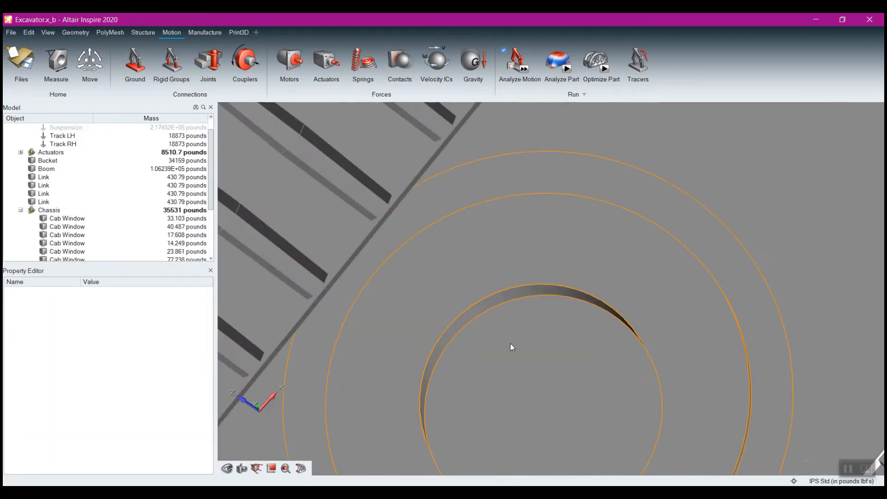
right_drag(497, 315, 516, 414)
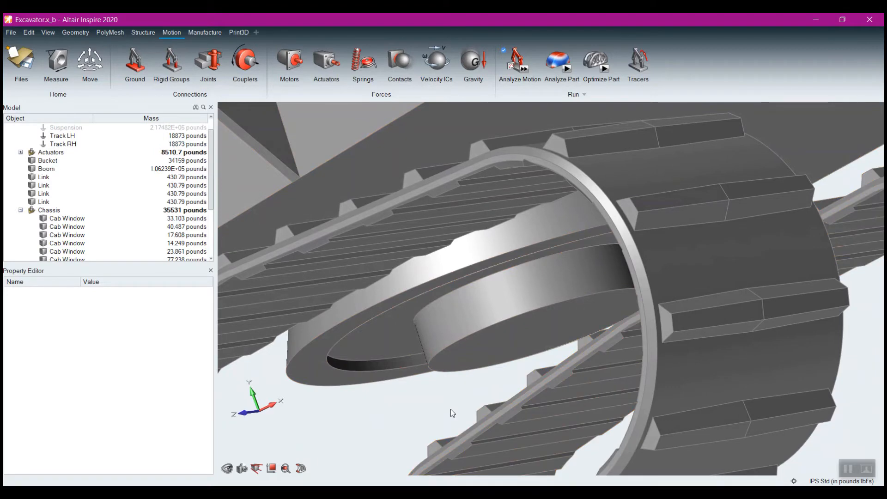
scroll(450, 409, down, 5)
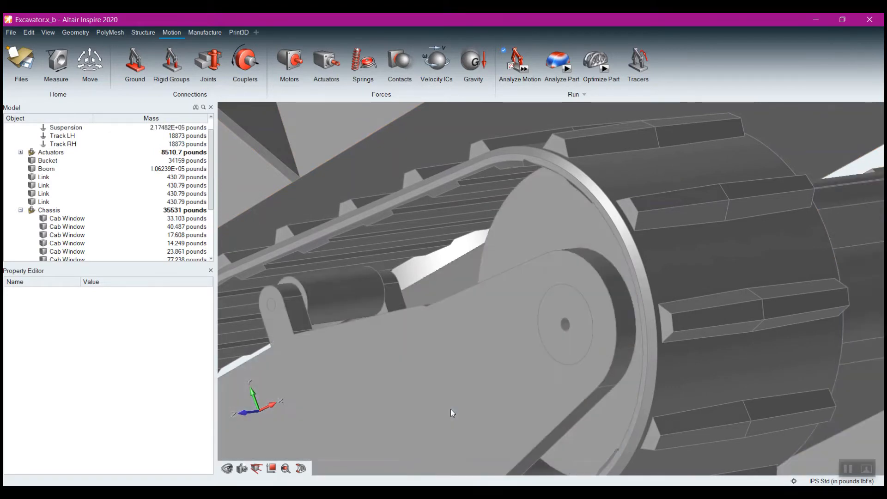
scroll(520, 328, down, 5)
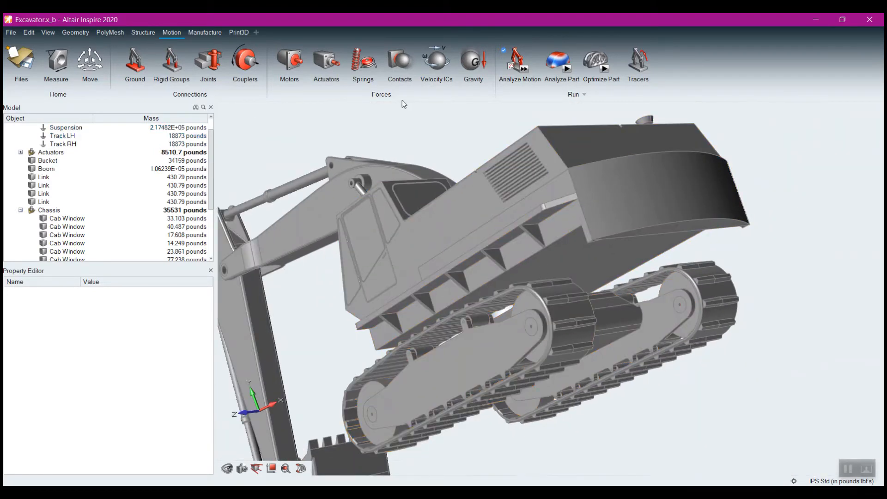
Review the type options of the hinge ring under the cab with the Joints tool, keeping it as Hinge
click(205, 68)
middle_drag(505, 247, 545, 279)
right_drag(544, 279, 561, 284)
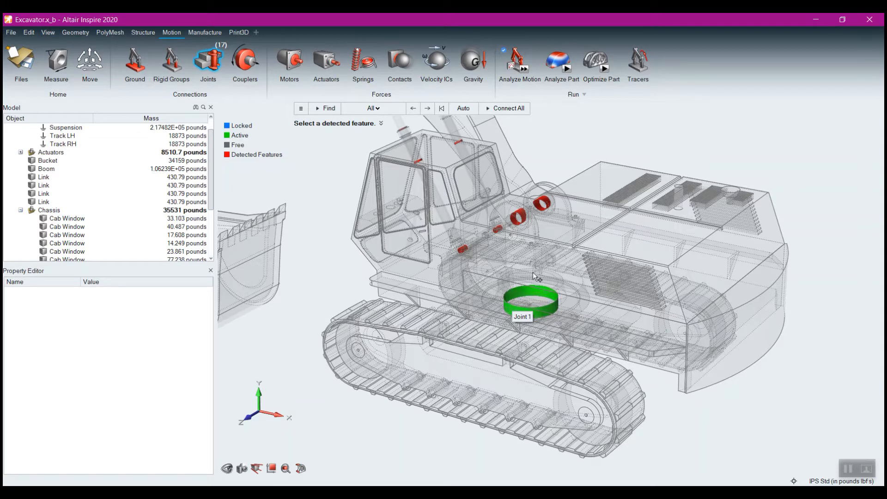
click(542, 297)
click(613, 328)
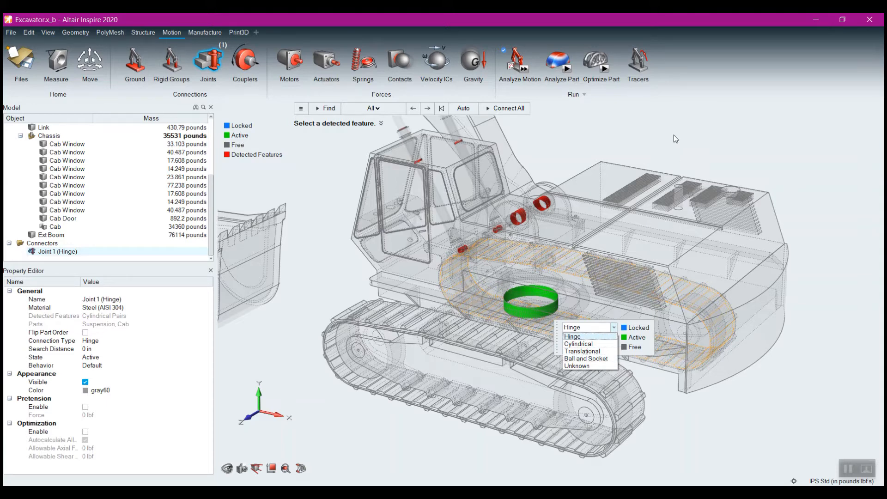
click(665, 125)
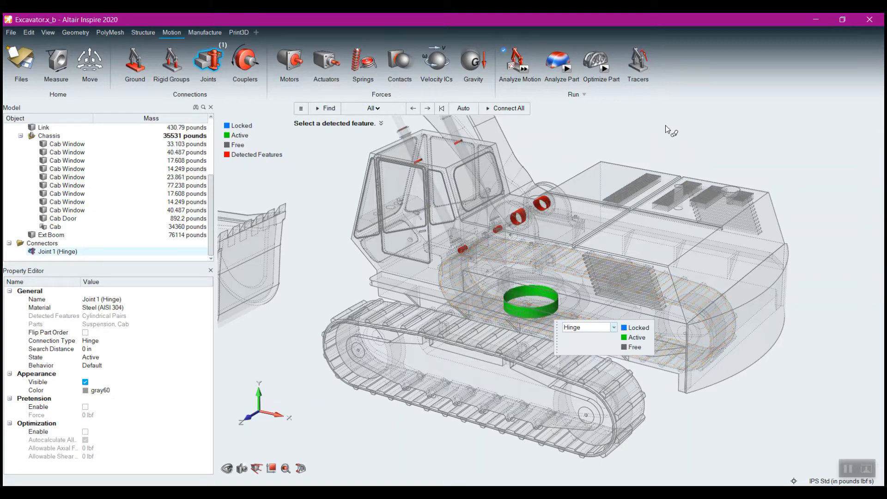
click(665, 125)
Create a joint at the two pivot holes where the Boom meets the Cab and set its type to Hinge
right_drag(671, 170, 343, 277)
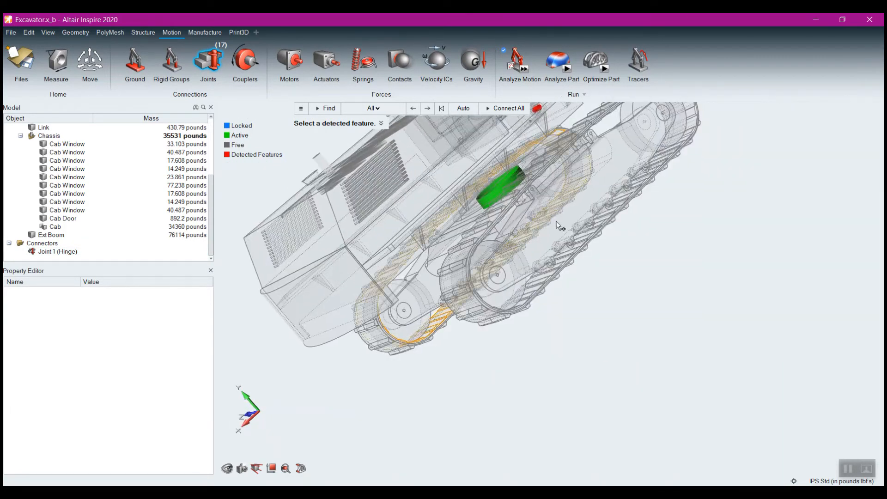
middle_drag(709, 161, 739, 244)
right_drag(716, 230, 720, 369)
scroll(522, 118, up, 10)
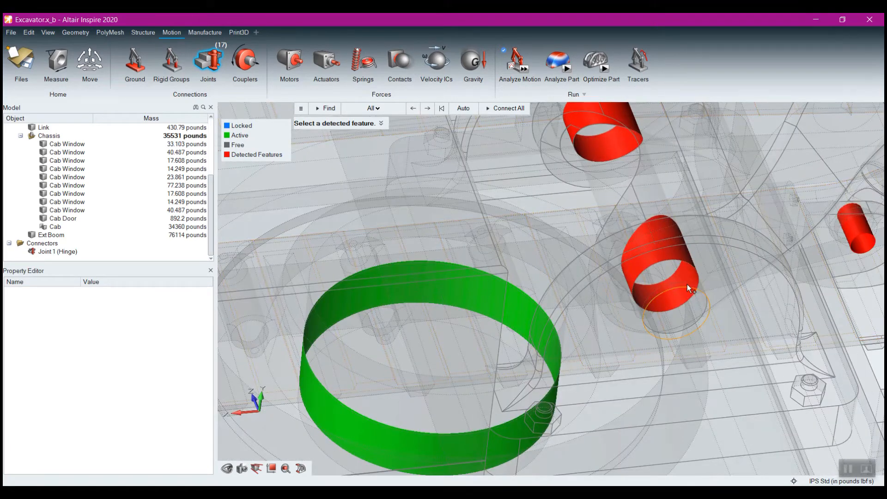
click(674, 303)
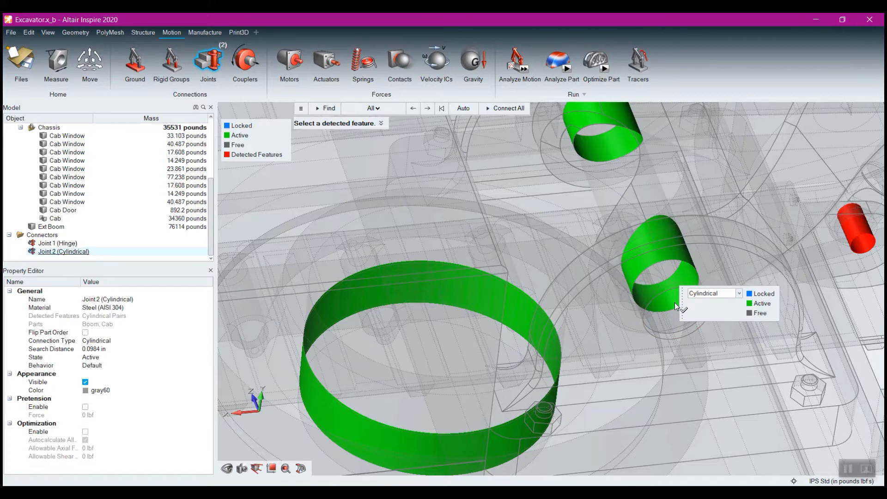
middle_drag(683, 369, 661, 321)
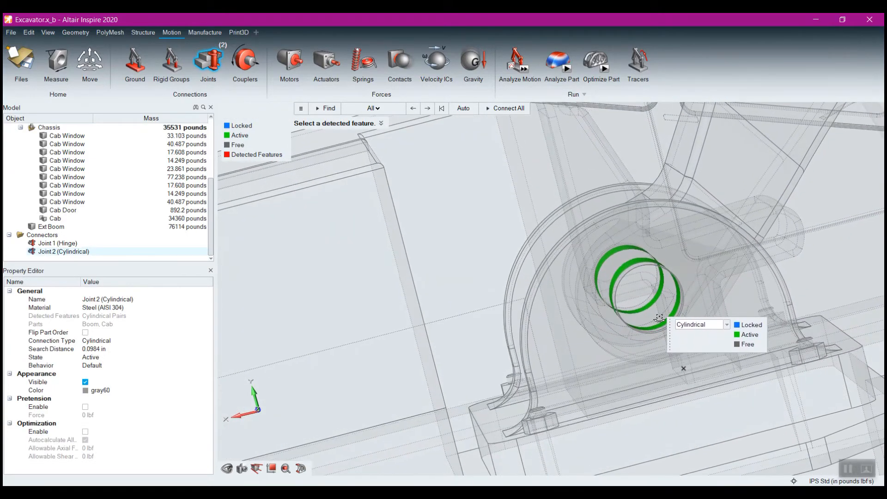
click(727, 325)
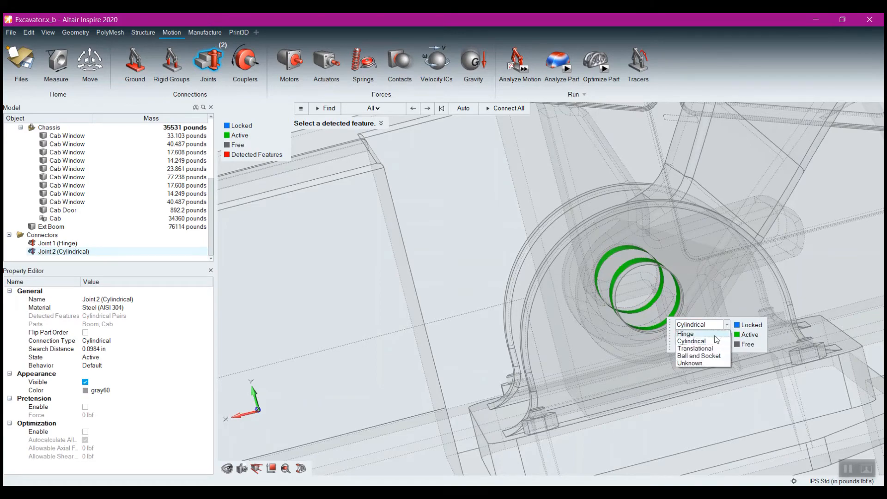
click(716, 340)
Create a Pin joint at the aligned holes where Boom Cylinder LH meets the Cab, and check its type options
scroll(647, 356, down, 6)
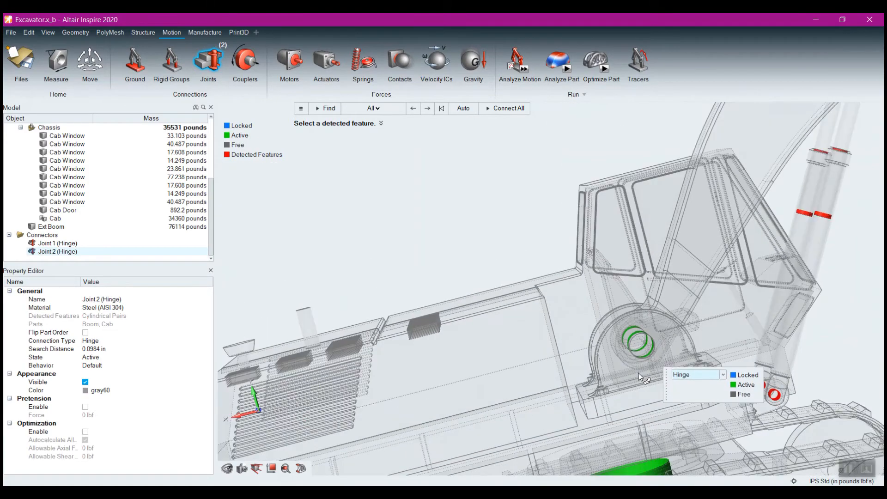
middle_drag(558, 323, 479, 254)
scroll(672, 293, up, 7)
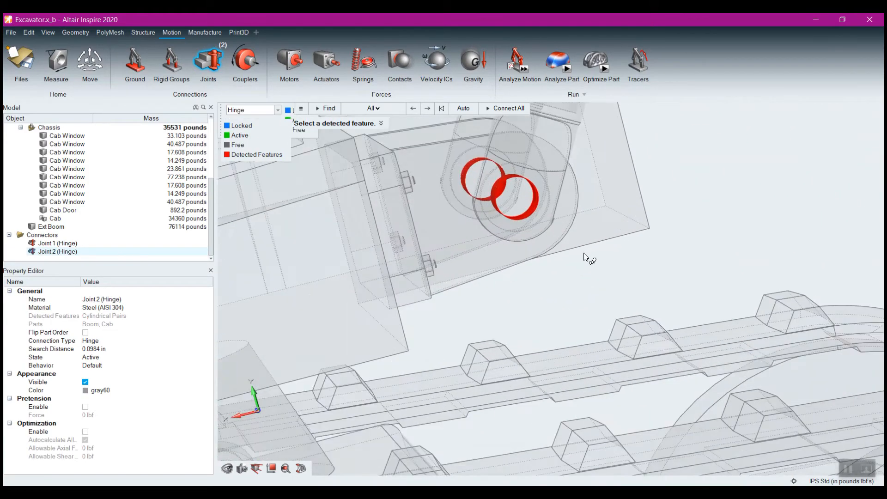
click(535, 208)
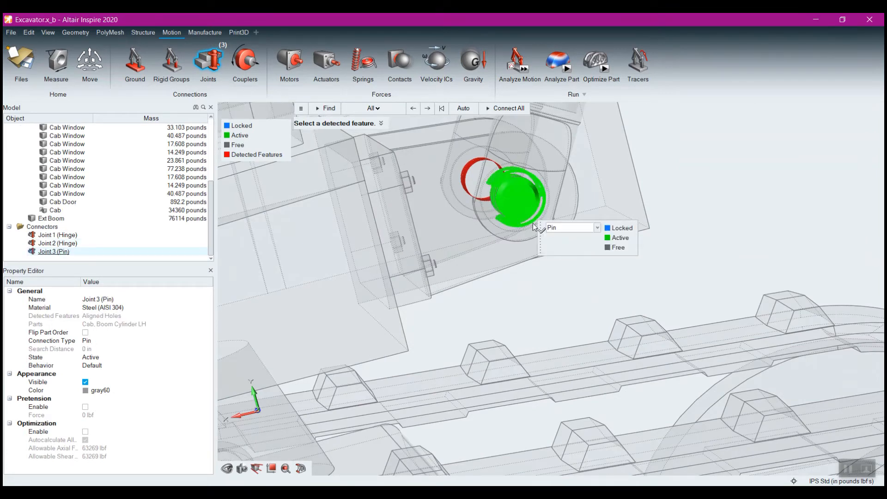
click(597, 228)
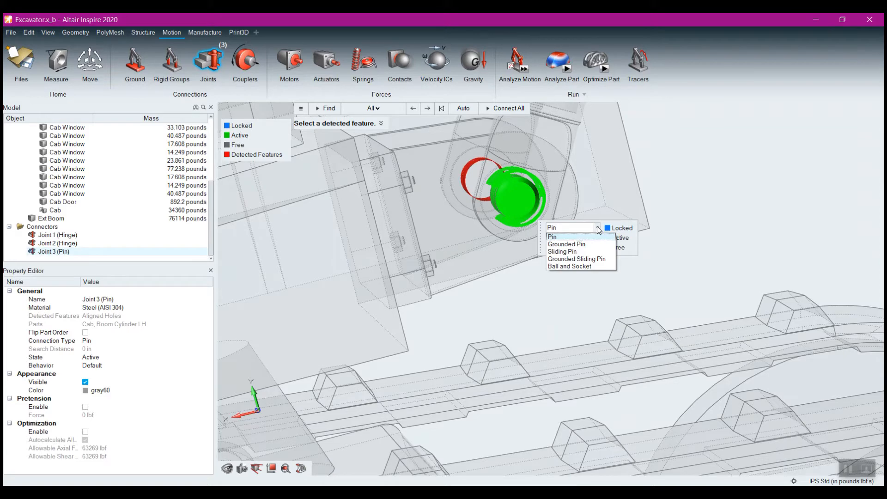
click(568, 307)
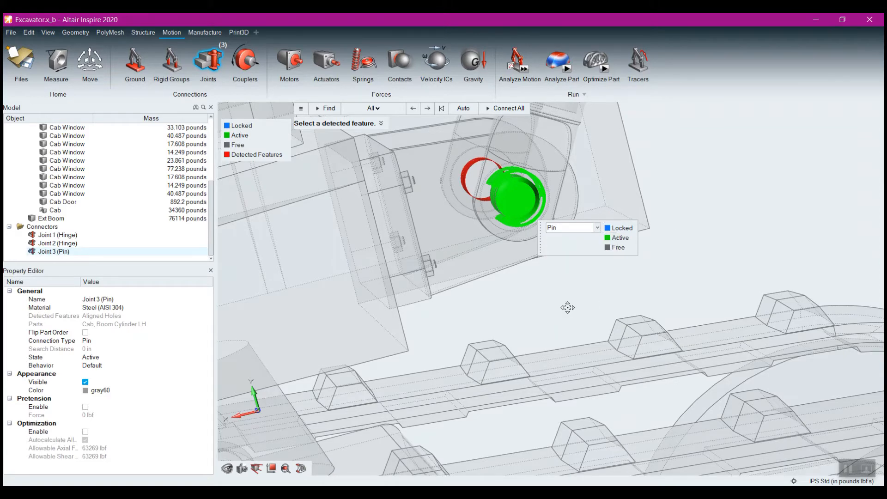
Select the Cab in the shaded model and compare its boom pivot lug with the pinned base of the boom cylinder
right_click(568, 308)
mouse_move(554, 310)
mouse_move(519, 307)
right_down()
mouse_move(612, 255)
mouse_move(574, 254)
mouse_move(376, 294)
right_up()
middle_drag(376, 294, 535, 268)
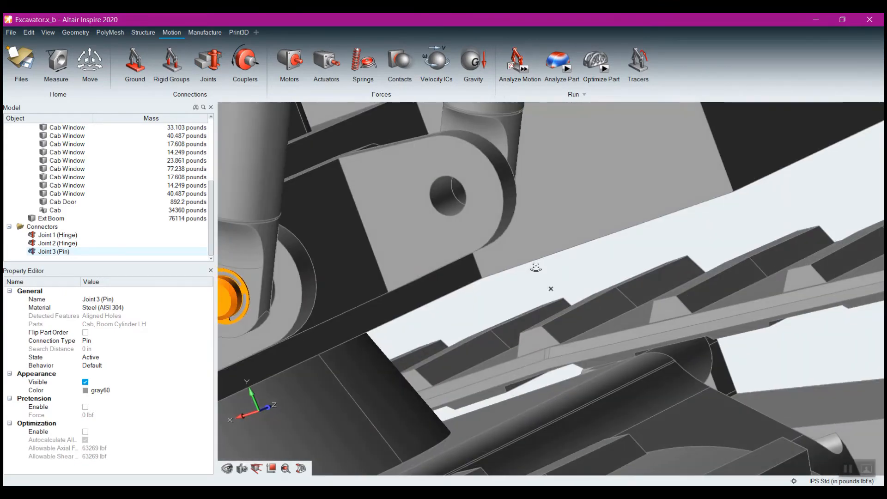
scroll(524, 268, down, 5)
right_drag(387, 237, 511, 228)
scroll(522, 221, up, 5)
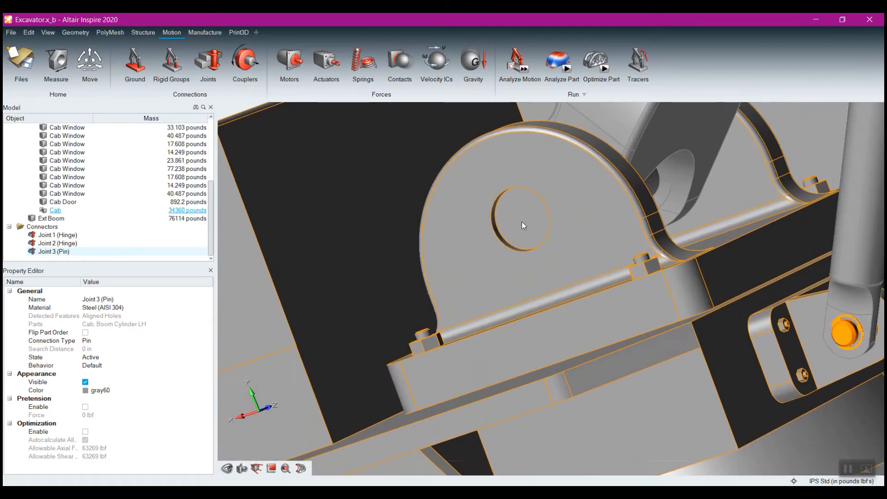
click(528, 218)
right_drag(564, 207, 613, 248)
middle_drag(614, 248, 612, 247)
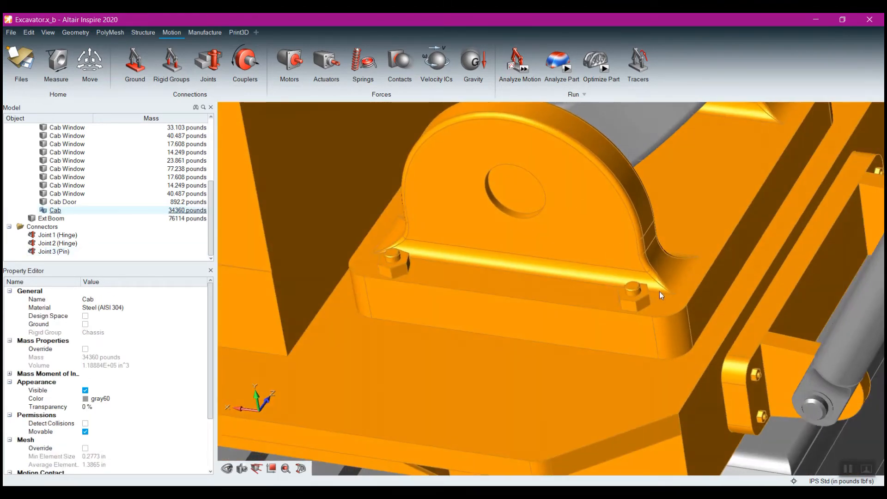
scroll(659, 291, down, 5)
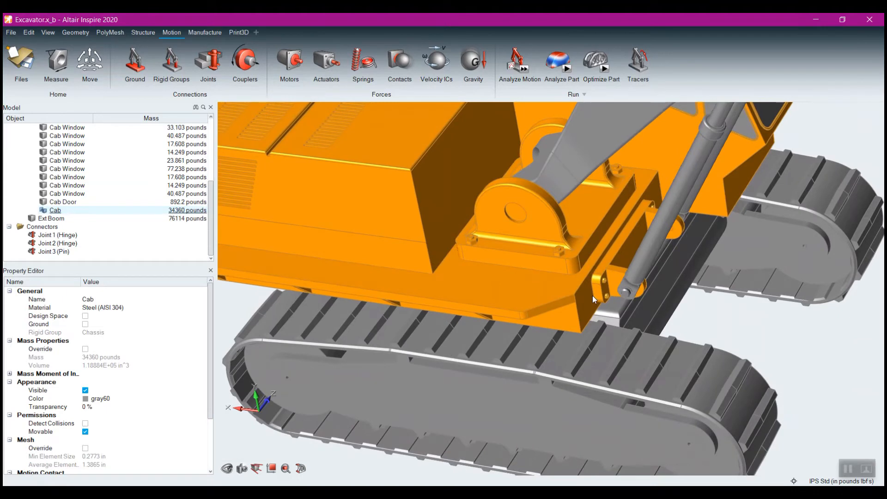
scroll(592, 295, up, 4)
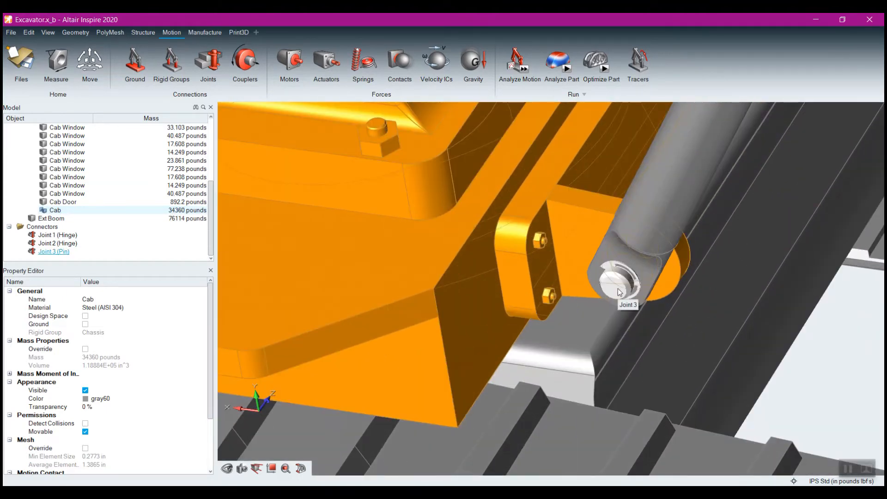
Review the type options of the pin joint between the Cab and the boom cylinder with the Joints tool
click(209, 60)
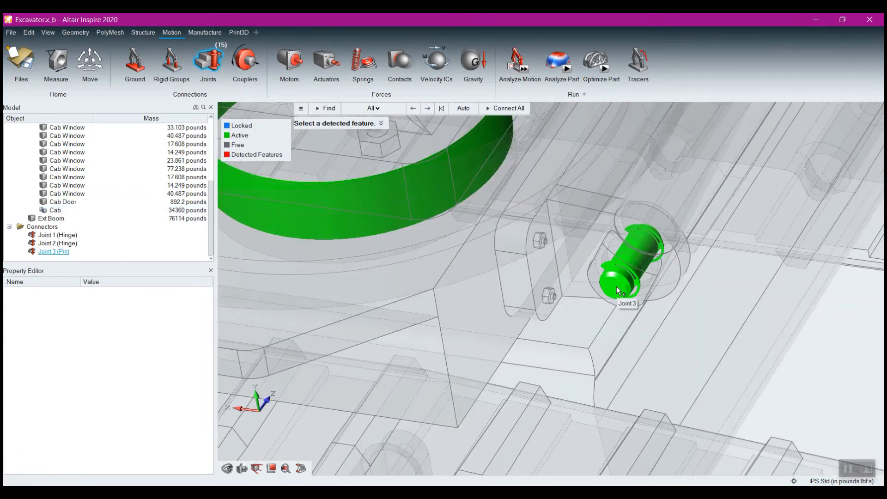
right_click(617, 287)
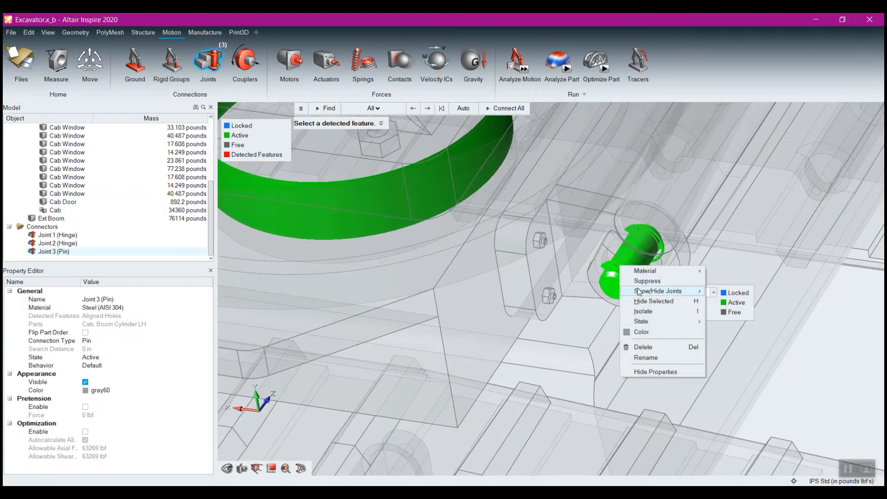
click(618, 287)
click(682, 292)
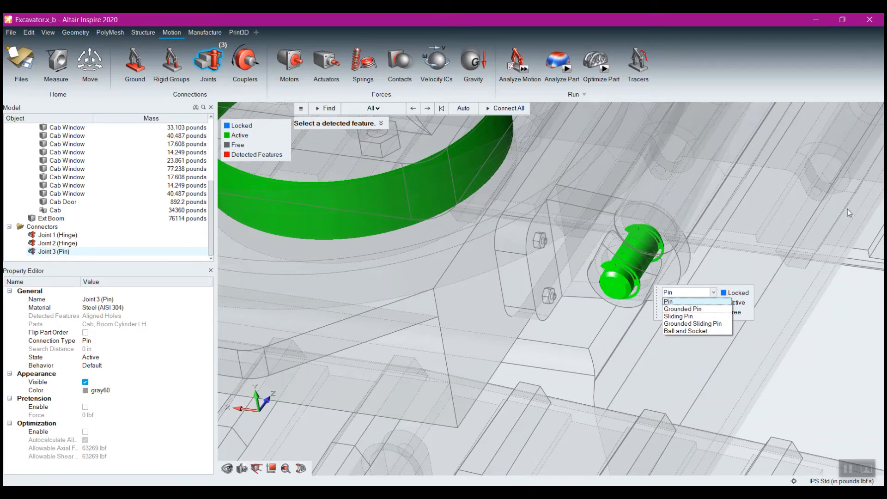
Create a Pin joint at the aligned holes connecting the base of the other boom cylinder to the Cab
right_drag(772, 235, 617, 369)
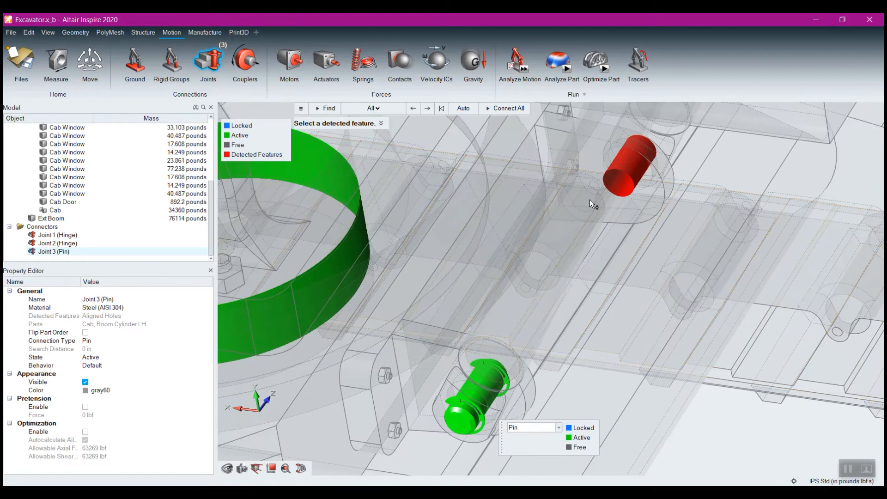
click(611, 184)
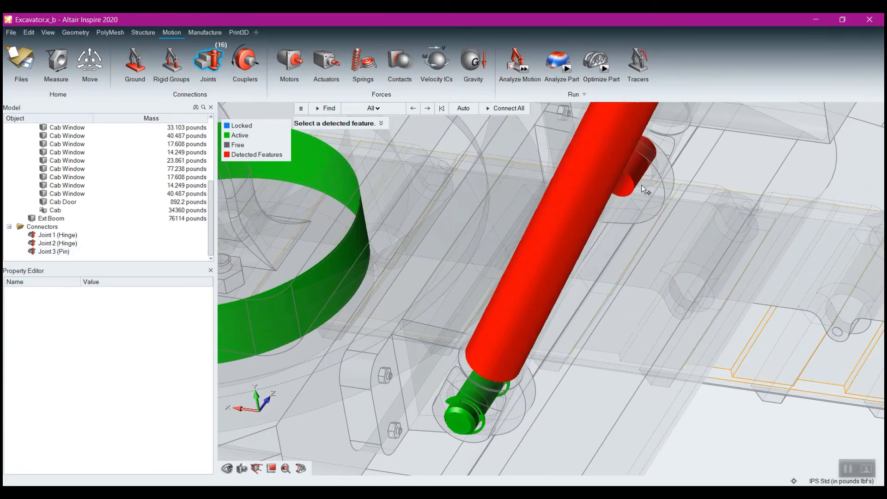
scroll(642, 187, up, 2)
click(625, 183)
scroll(623, 221, down, 3)
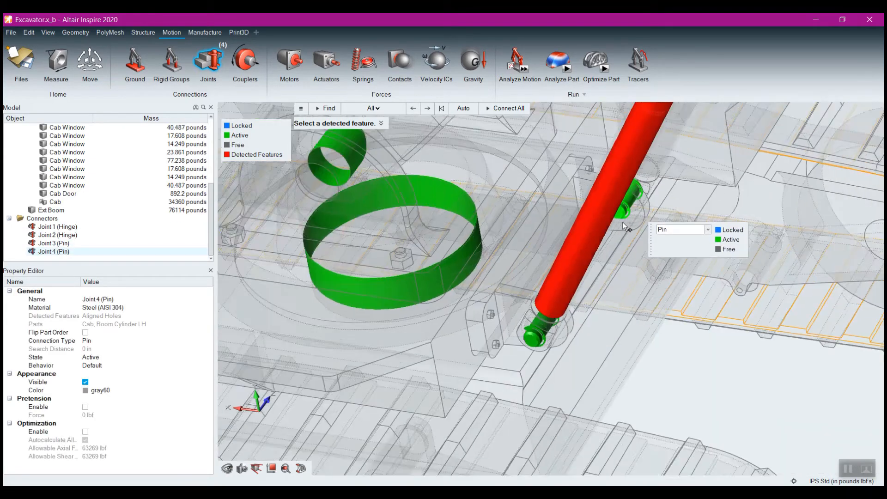
scroll(622, 222, down, 5)
Examine the two boom cylinders and their pistons running from the Cab up to the Boom
right_click(701, 322)
mouse_move(668, 320)
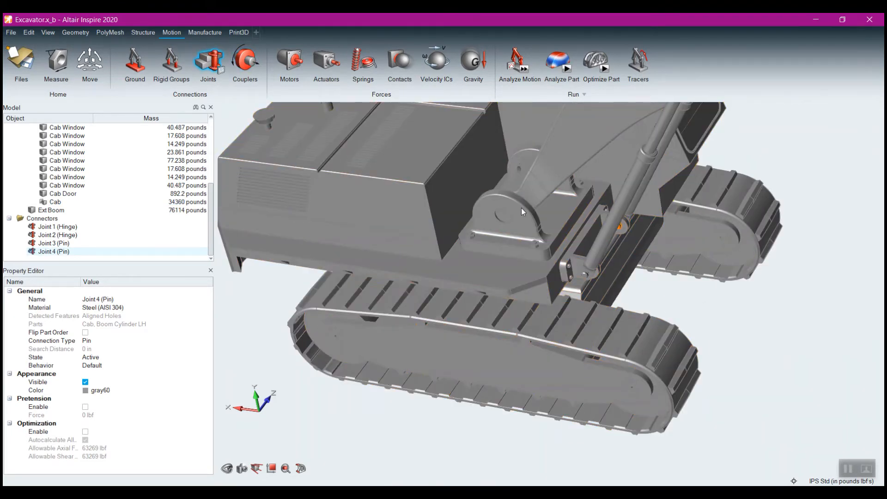
key(j)
scroll(621, 241, down, 3)
right_drag(624, 179, 670, 254)
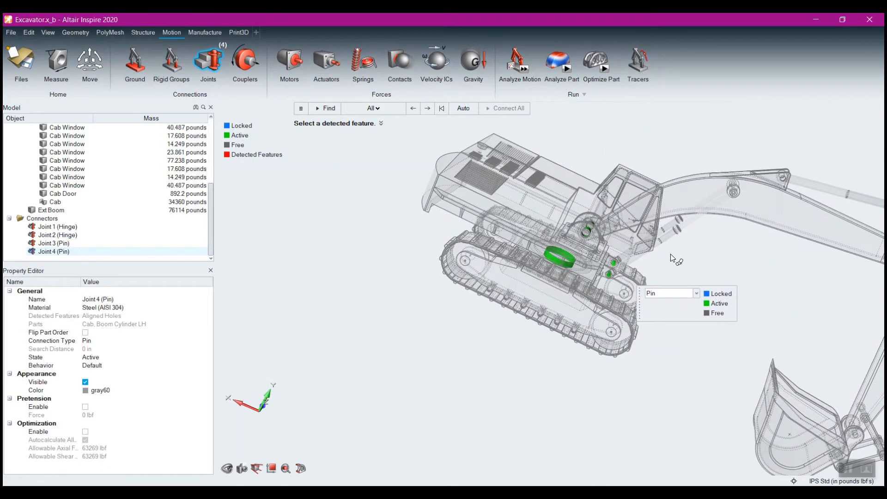
scroll(669, 253, up, 5)
scroll(630, 293, down, 6)
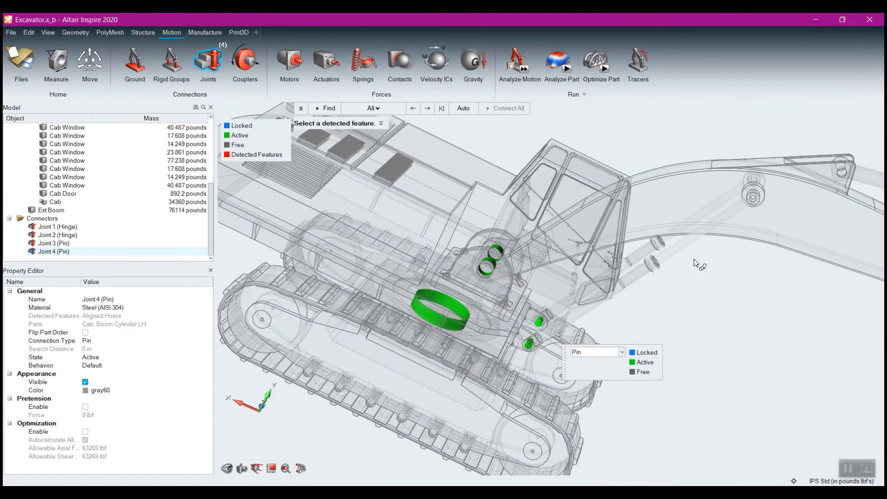
scroll(626, 350, up, 2)
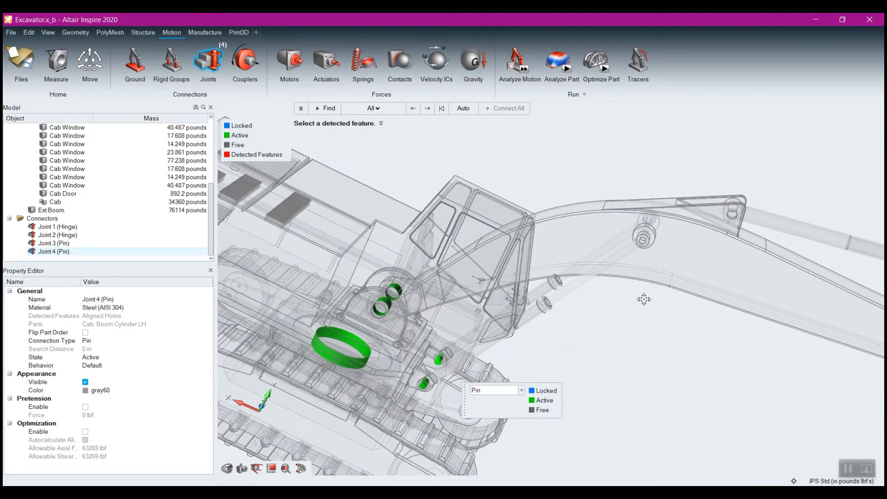
right_click(652, 332)
middle_drag(653, 312, 623, 354)
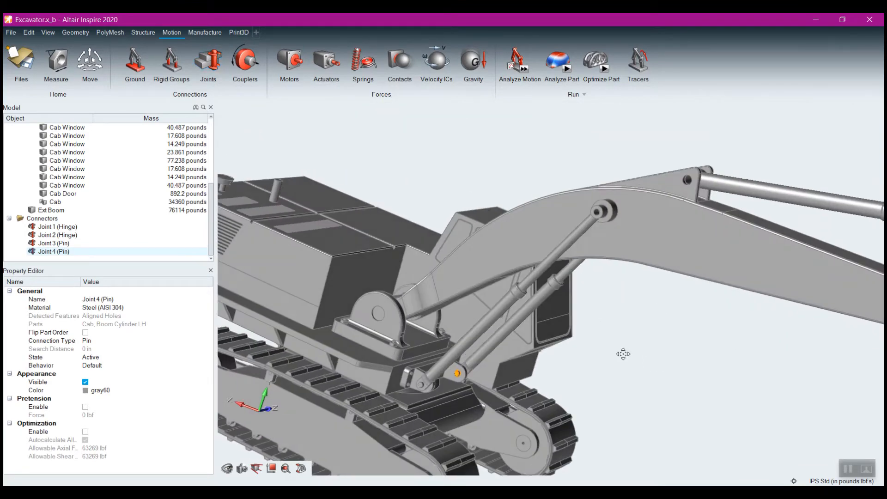
right_click(623, 353)
click(623, 351)
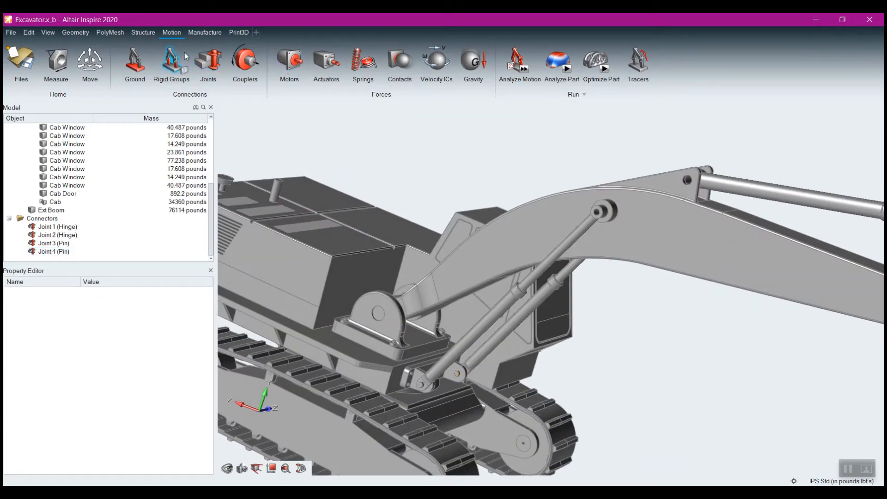
Show the detected joint features and examine the ring-shaped ones between the boom cylinders and their pistons
click(208, 62)
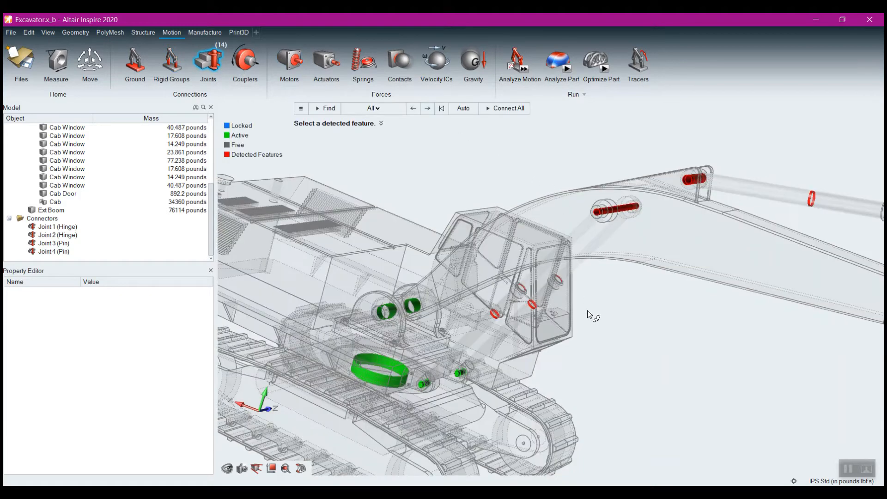
scroll(590, 312, up, 5)
scroll(421, 294, up, 5)
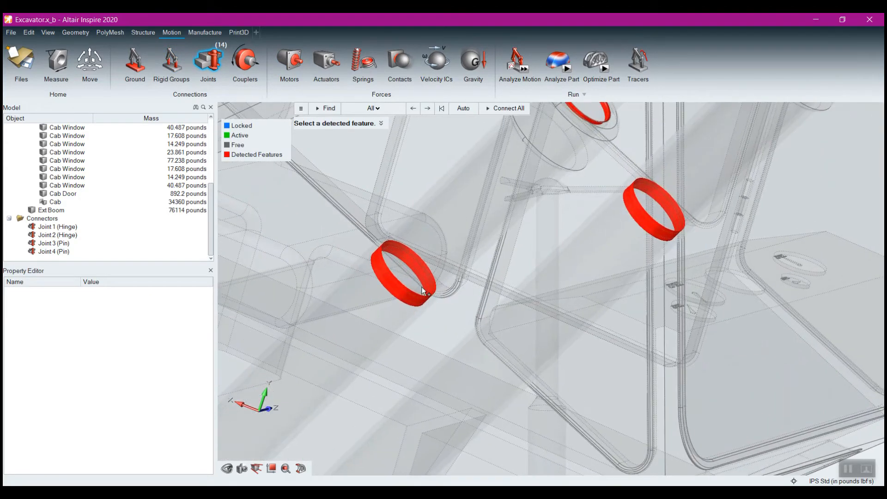
scroll(424, 285, down, 6)
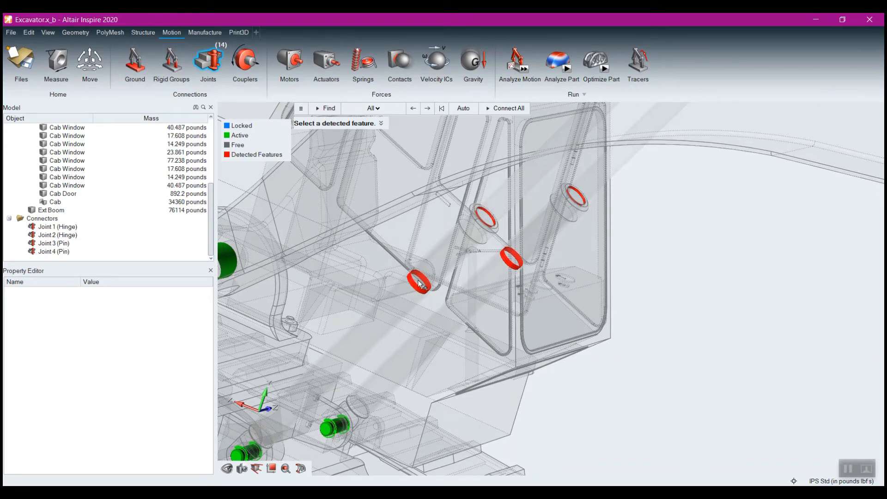
scroll(425, 279, up, 5)
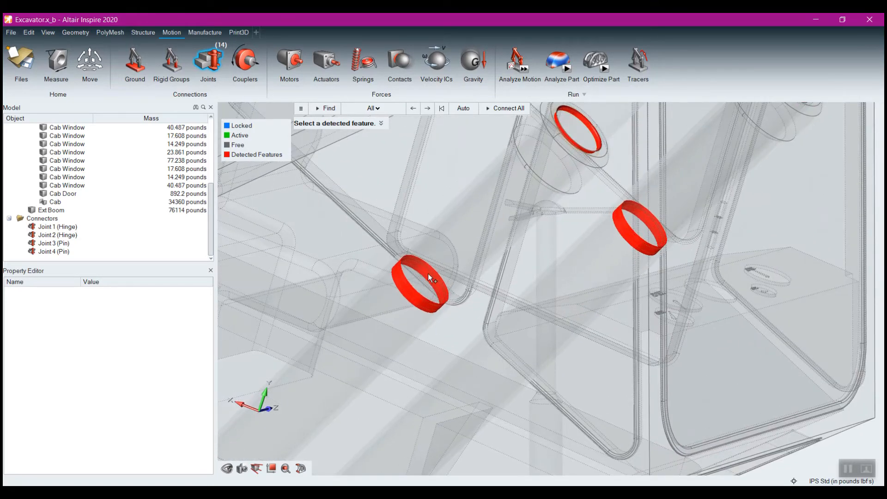
click(429, 273)
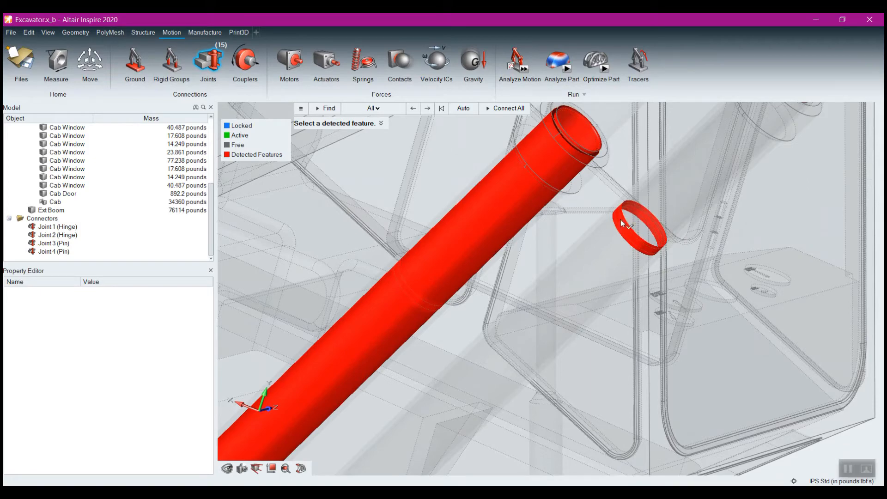
scroll(462, 273, down, 5)
scroll(612, 256, up, 4)
scroll(653, 273, up, 2)
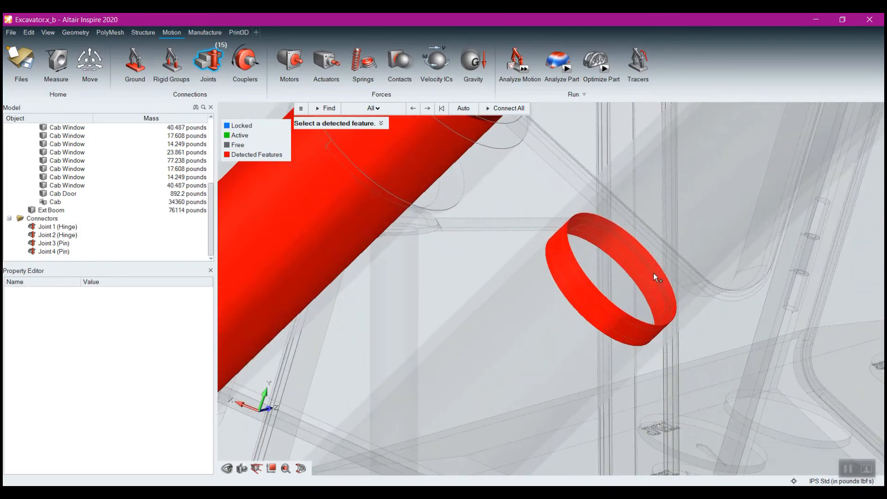
scroll(653, 263, up, 4)
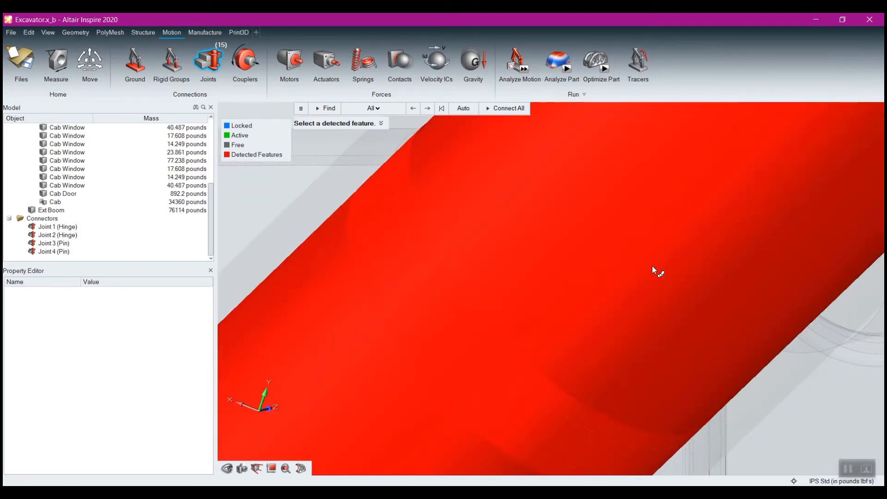
scroll(652, 270, down, 8)
right_click(749, 289)
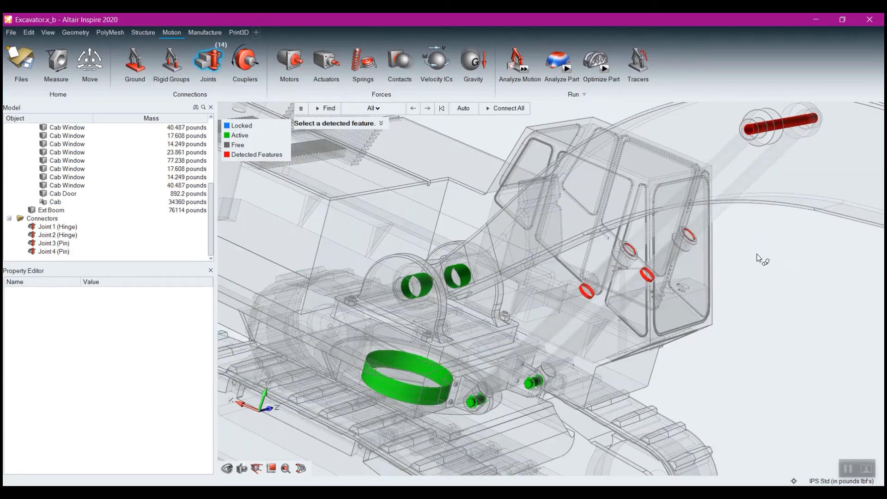
Create a joint at the paired rings between Boom Cylinder LH and Boom Piston LH and set its type to Cylindrical
middle_drag(757, 254, 619, 340)
scroll(600, 304, up, 10)
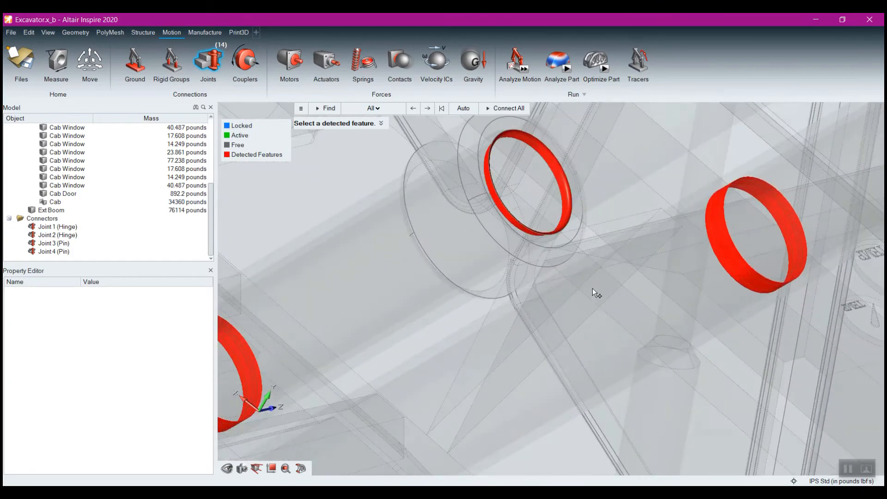
click(539, 182)
scroll(545, 220, down, 10)
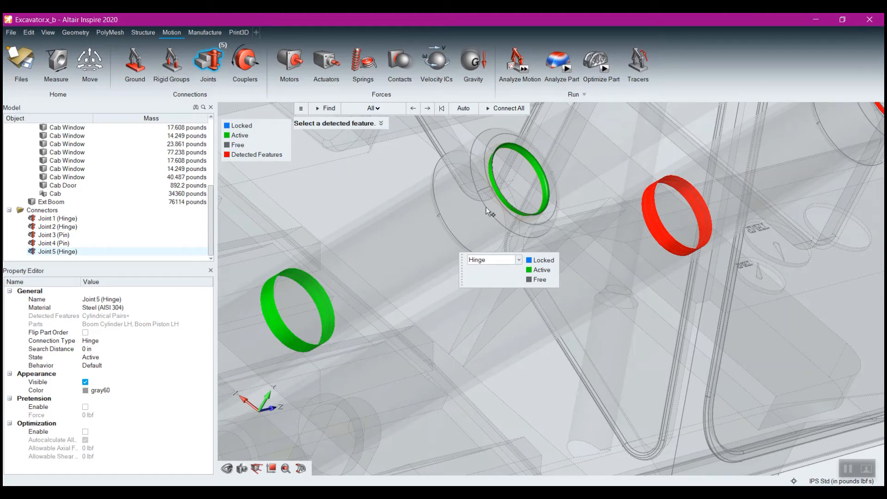
click(518, 260)
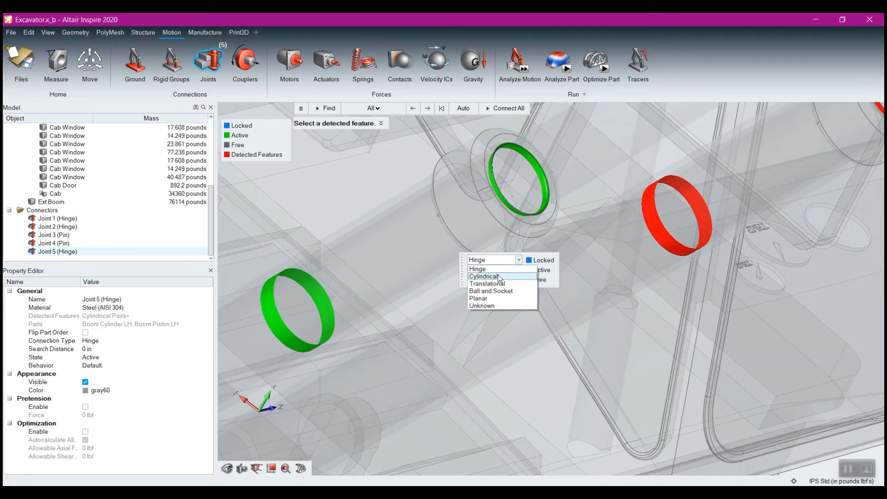
click(500, 277)
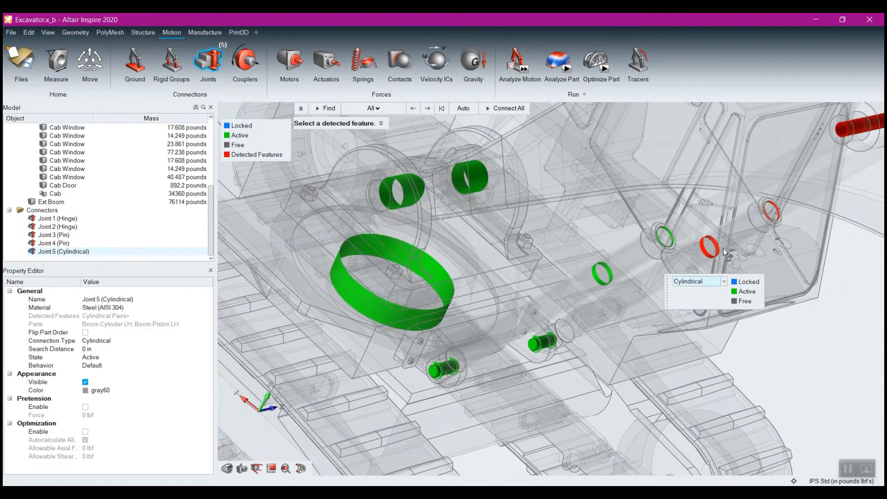
Create a joint at the paired rings between the other boom cylinder and its piston and set its type to Cylindrical
scroll(722, 248, up, 10)
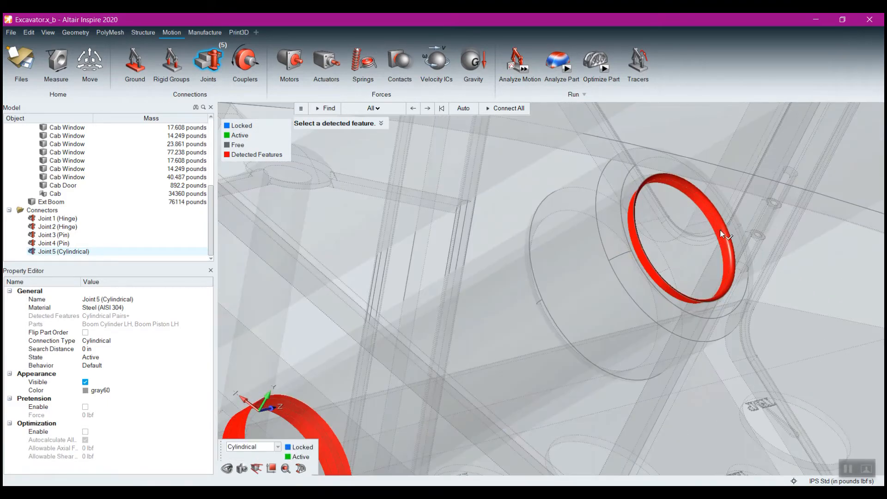
click(725, 234)
scroll(724, 245, down, 10)
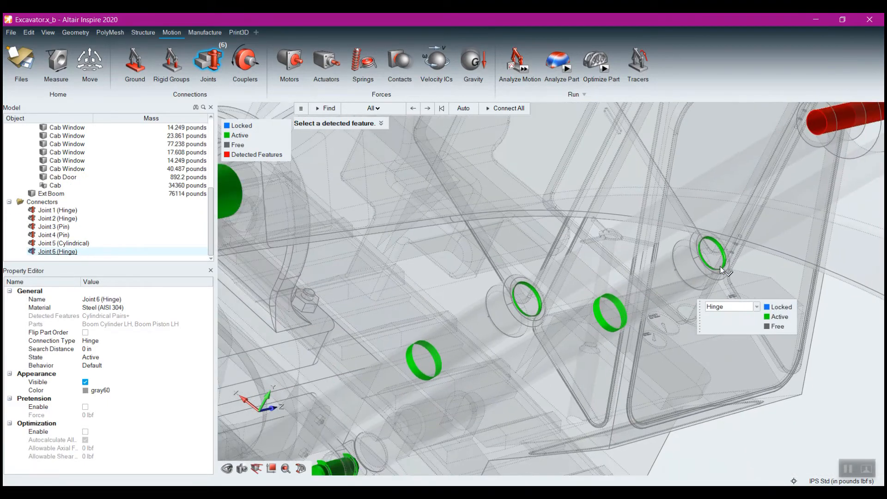
click(757, 306)
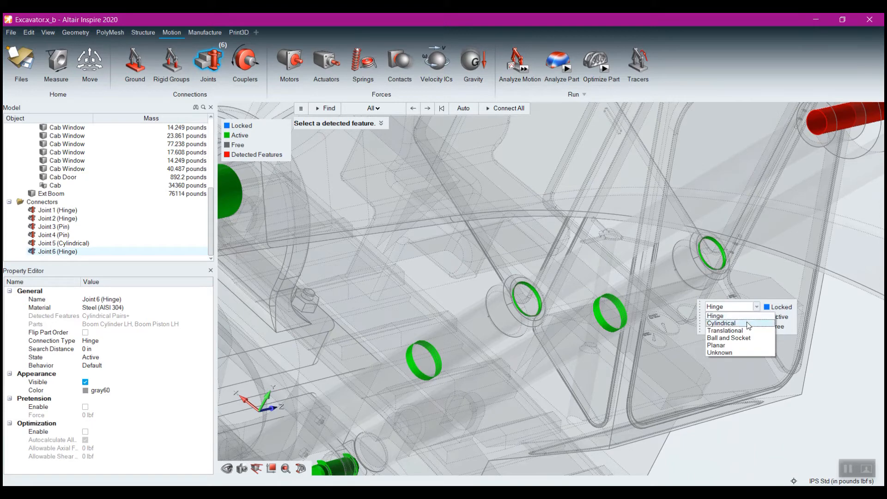
click(744, 319)
Create a Pin joint at the aligned holes connecting the boom piston ends to the Boom
scroll(796, 336, down, 3)
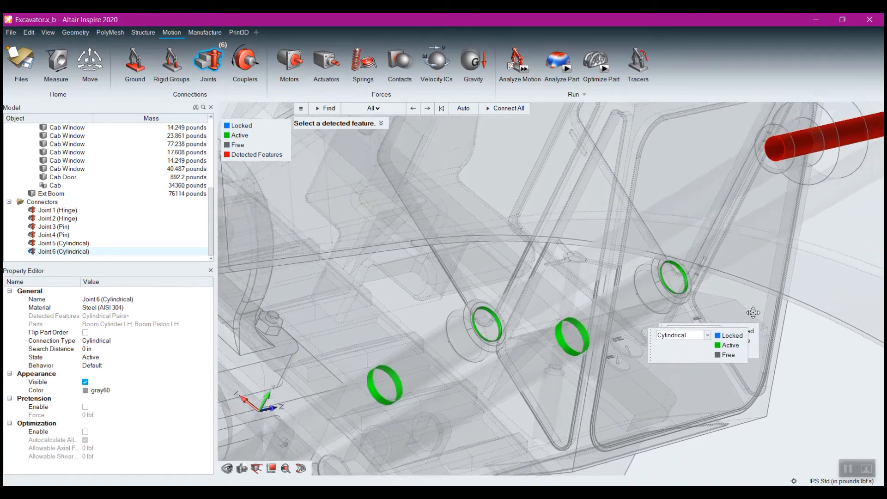
right_drag(796, 336, 677, 269)
scroll(660, 273, up, 5)
click(655, 248)
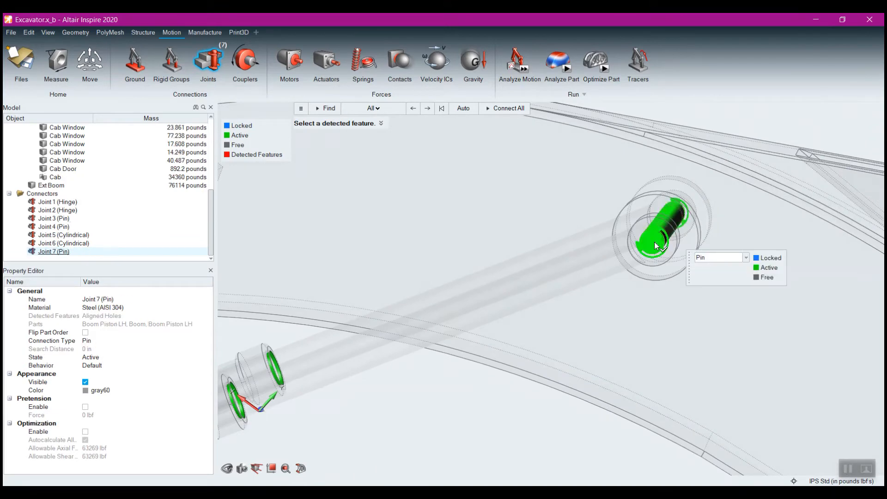
Create a Pin joint at the aligned holes connecting the base of the Ext Boom Cylinder to the Boom's upper bracket
scroll(683, 340, down, 5)
middle_drag(683, 344, 534, 388)
scroll(697, 276, up, 3)
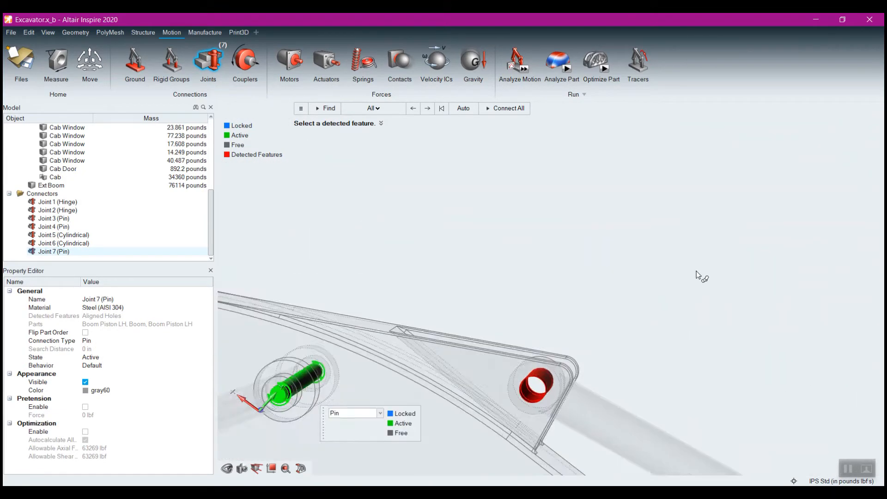
scroll(579, 356, up, 1)
click(606, 325)
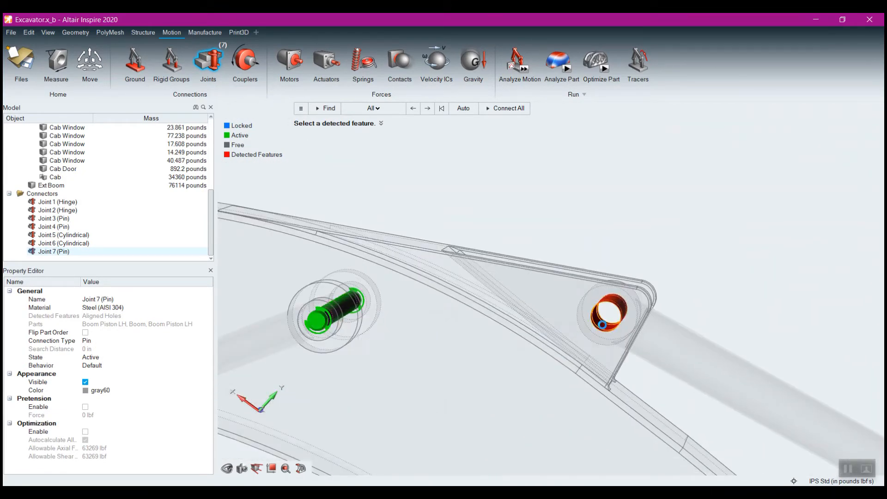
Create Pin joints at the aligned holes connecting the Ext Boom to the Boom's end and to the Ext Boom Piston
scroll(706, 258, down, 3)
scroll(754, 328, up, 3)
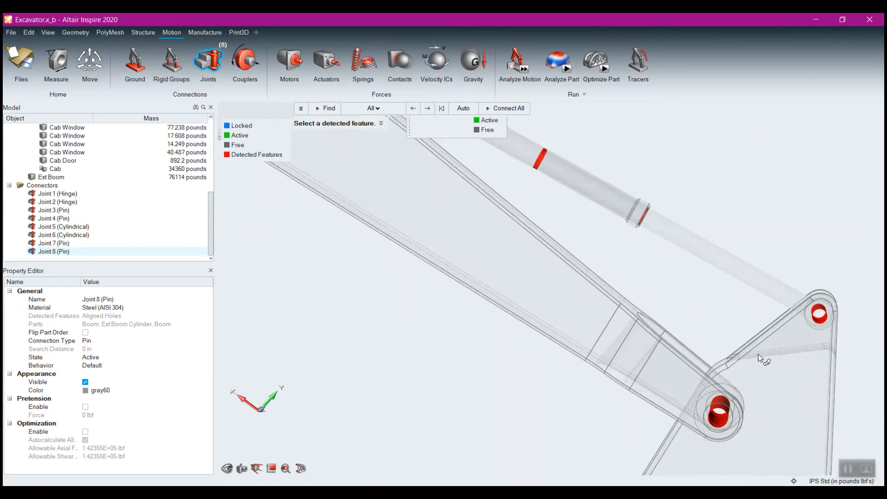
click(712, 437)
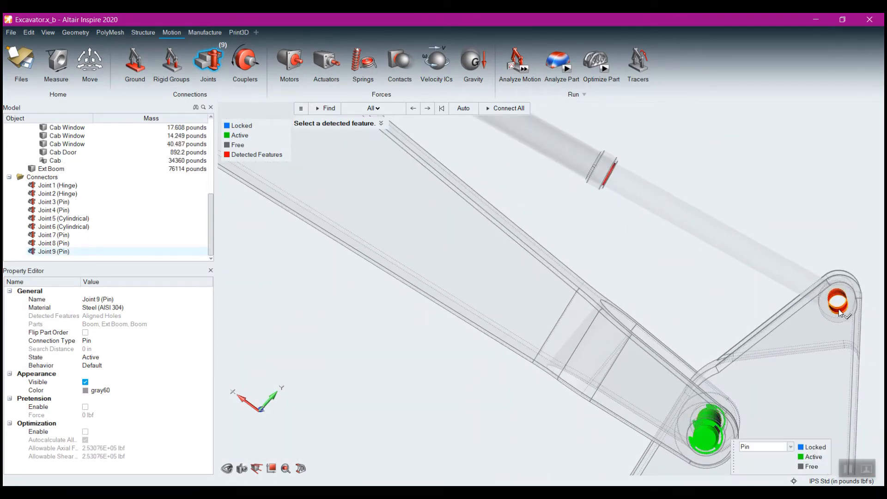
click(837, 304)
Create a joint at the paired rings between Ext Boom Cylinder and Ext Boom Piston and set its type to Cylindrical
scroll(683, 240, up, 2)
middle_drag(696, 240, 647, 273)
scroll(687, 270, up, 5)
click(644, 252)
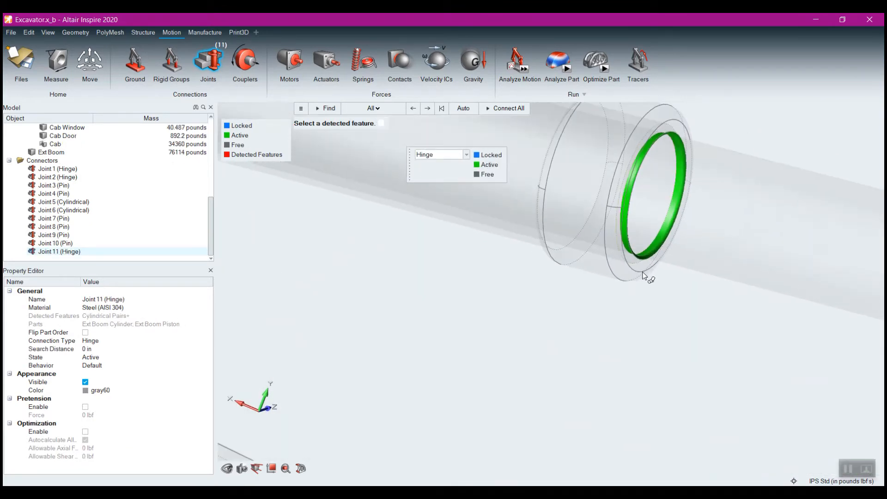
click(466, 154)
click(457, 171)
scroll(532, 287, down, 10)
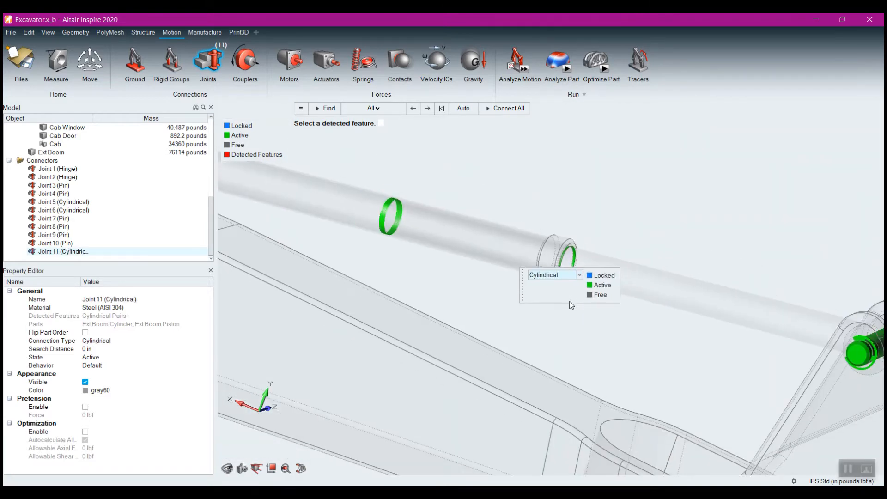
Create a Pin joint at the aligned holes connecting the base of the Bucket Cylinder to the Ext Boom
scroll(707, 296, up, 10)
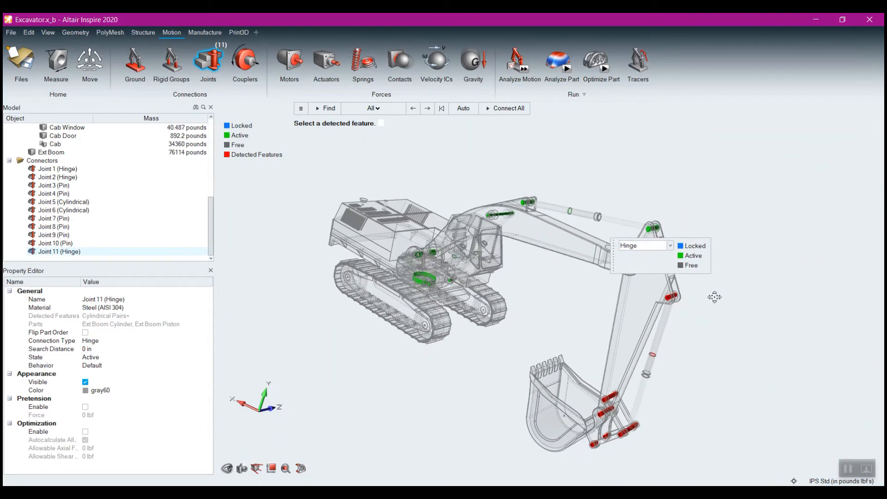
scroll(614, 241, up, 5)
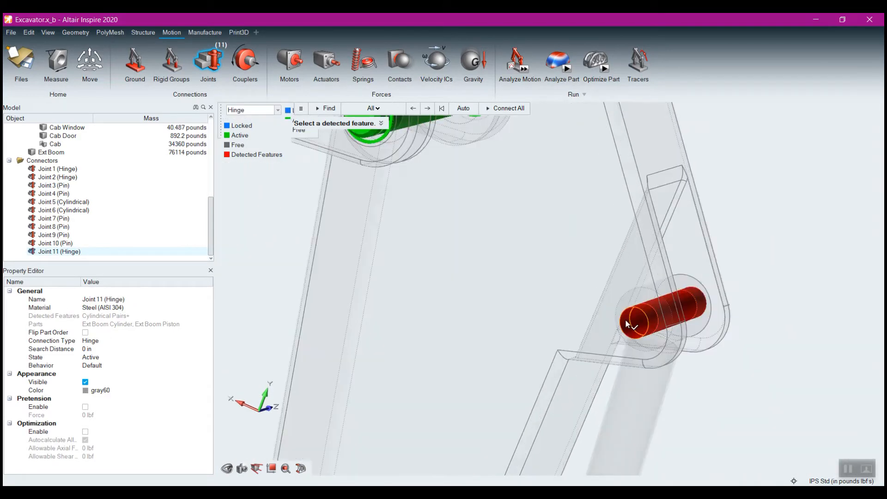
click(635, 323)
Create Pin joints at the five aligned-hole features around the bucket linkage, connecting the Ext Boom, Bucket, Links and Bucket Piston
scroll(591, 366, down, 8)
right_drag(590, 366, 660, 109)
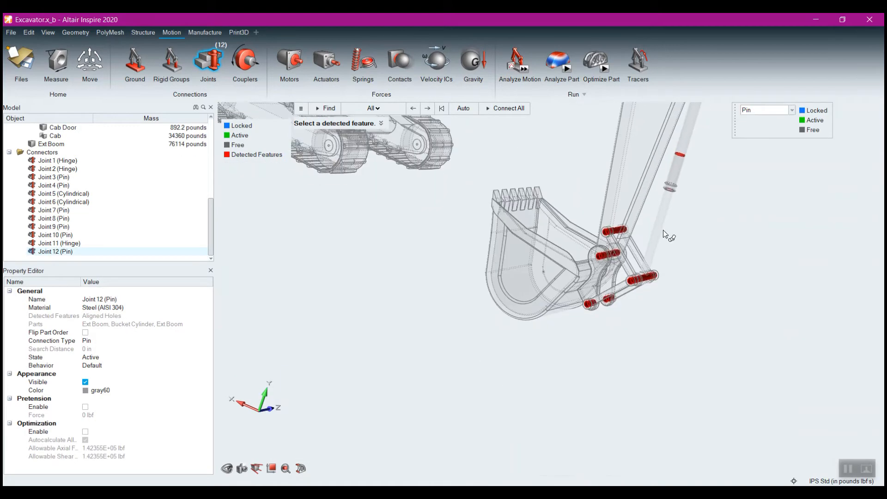
scroll(571, 231, up, 5)
click(637, 237)
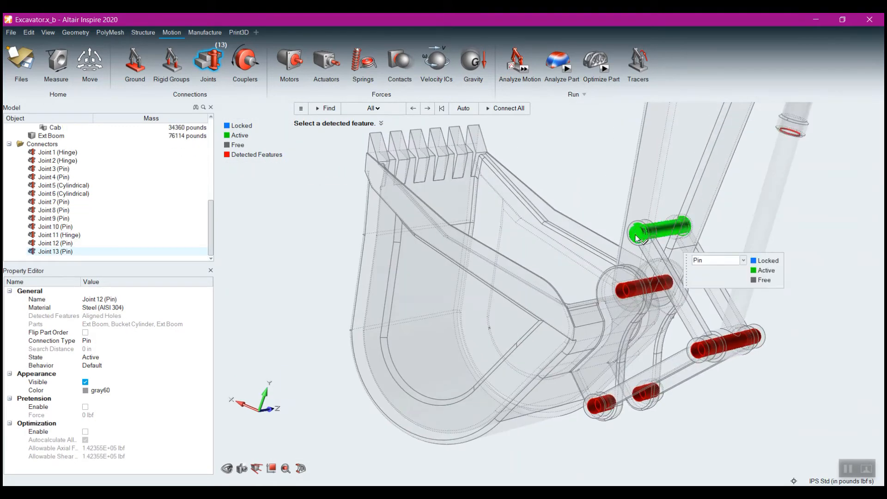
click(626, 290)
click(596, 408)
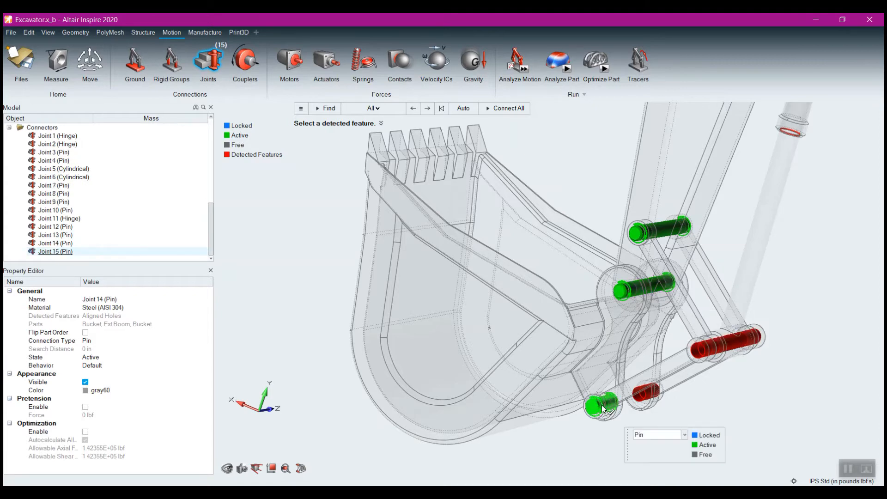
click(645, 393)
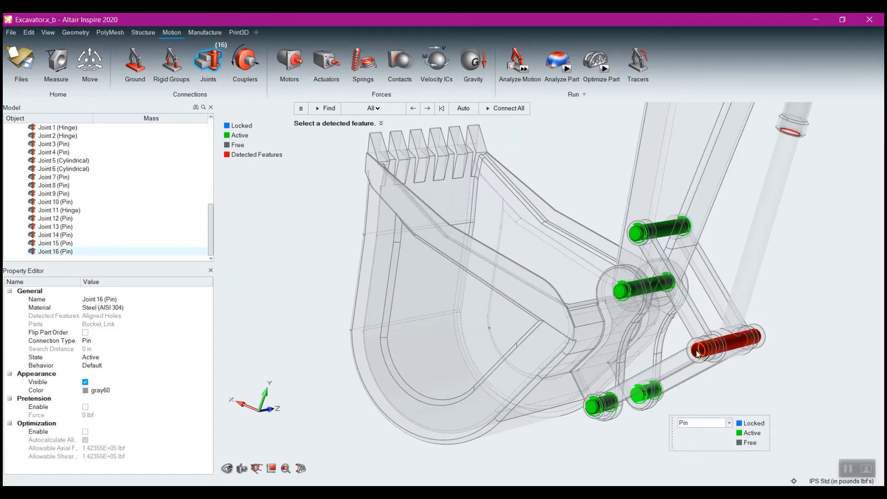
click(698, 351)
Create a joint at the paired rings between Bucket Cylinder and Bucket Piston, set its type to Cylindrical, and finish creating joints
scroll(769, 172, up, 5)
right_drag(798, 140, 684, 329)
scroll(711, 290, up, 5)
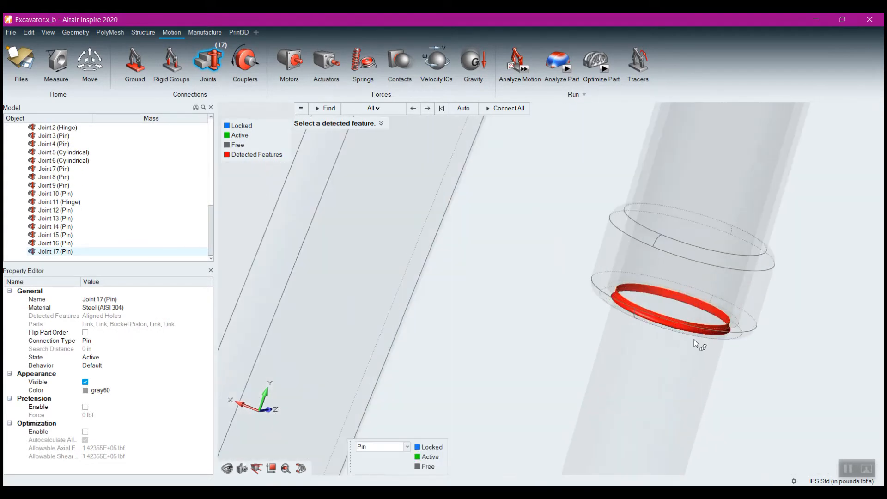
middle_drag(676, 329, 690, 303)
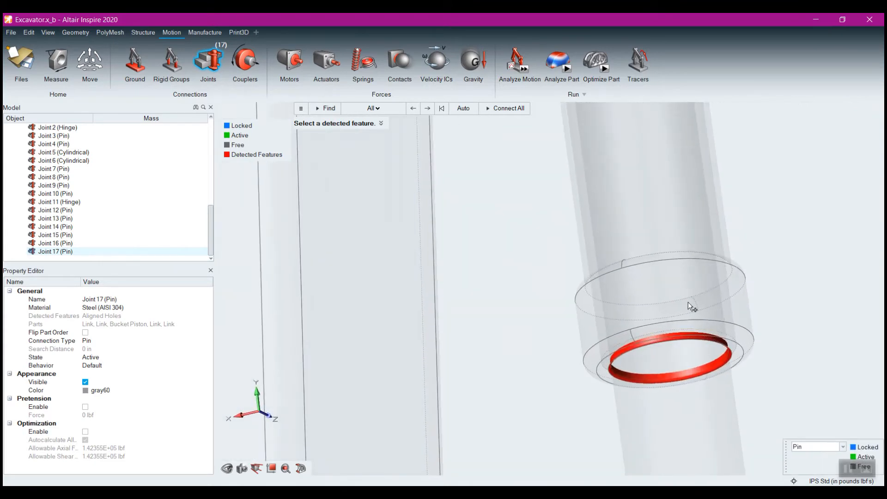
click(724, 375)
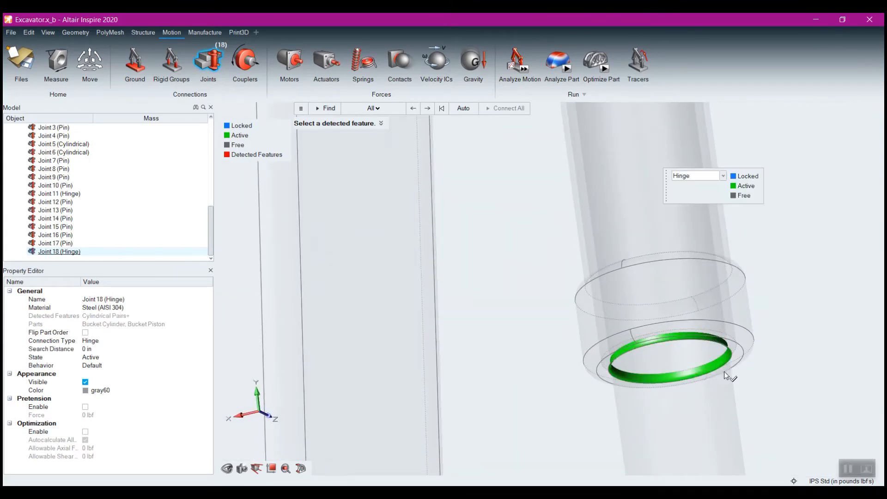
click(723, 176)
click(717, 193)
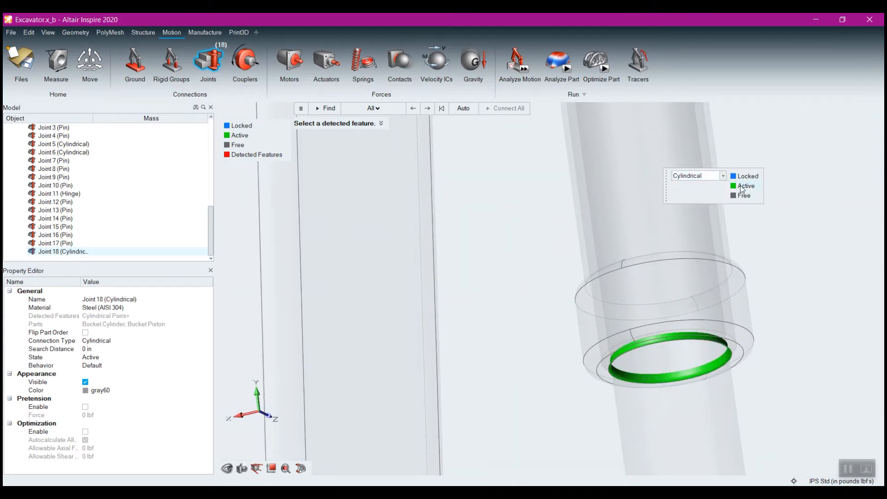
click(833, 224)
scroll(755, 255, down, 5)
scroll(755, 255, down, 5)
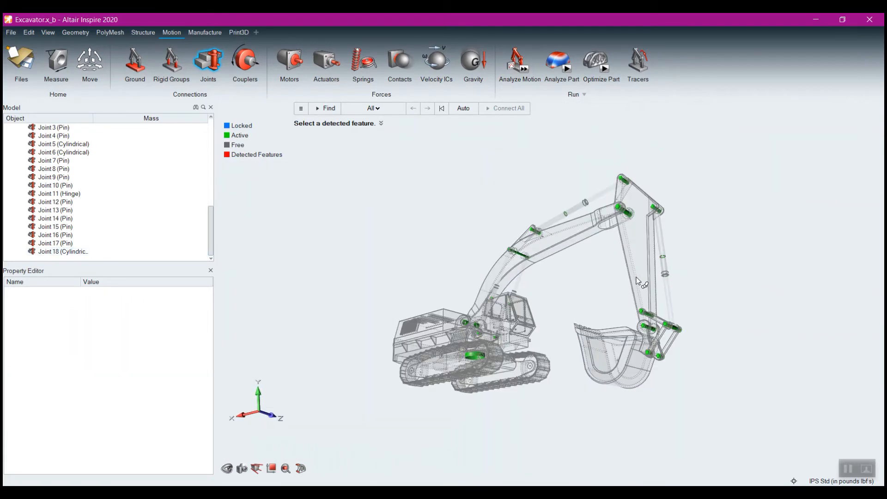
middle_drag(488, 184, 513, 217)
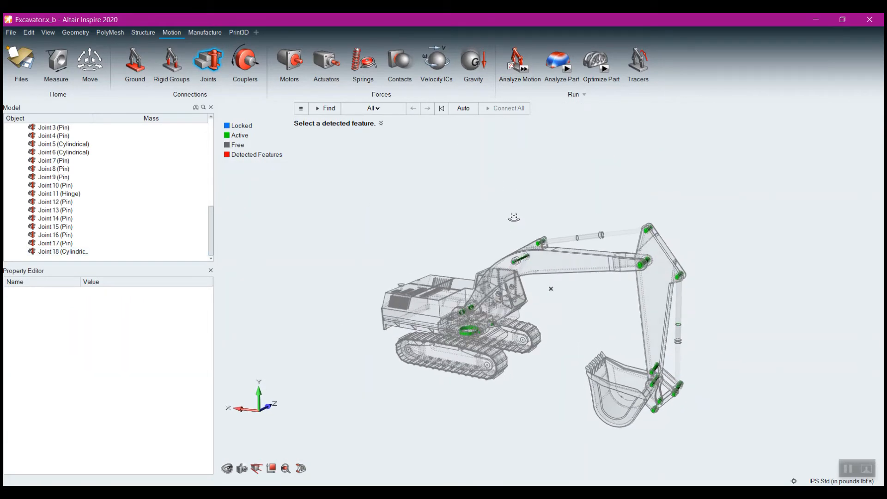
right_click(595, 175)
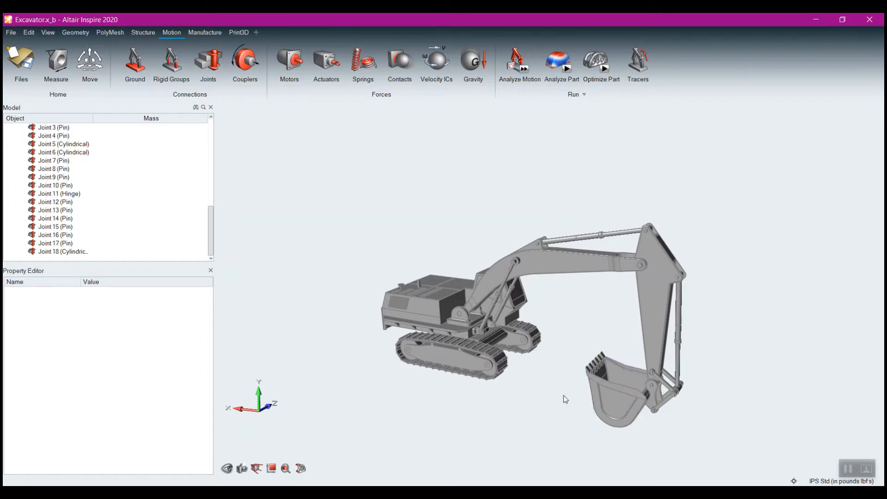
Run the motion analysis on the fully jointed excavator
click(524, 71)
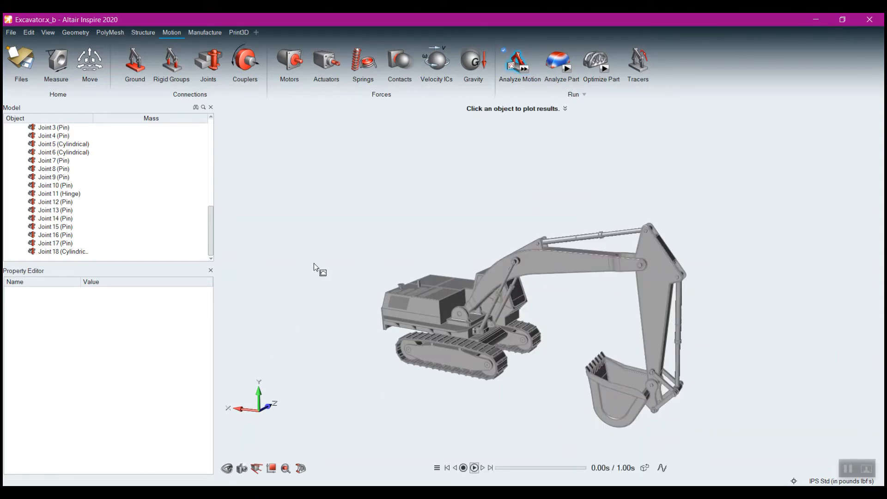
right_drag(314, 262, 403, 256)
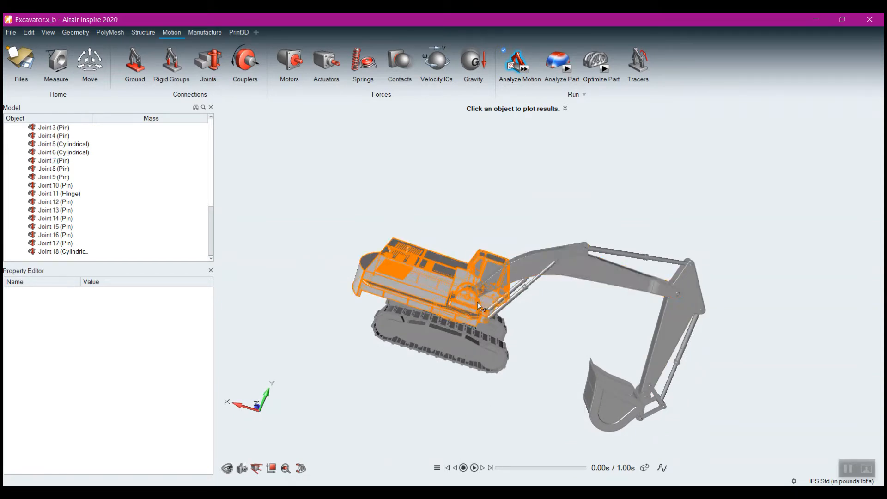
middle_drag(561, 321, 559, 319)
right_drag(560, 319, 472, 331)
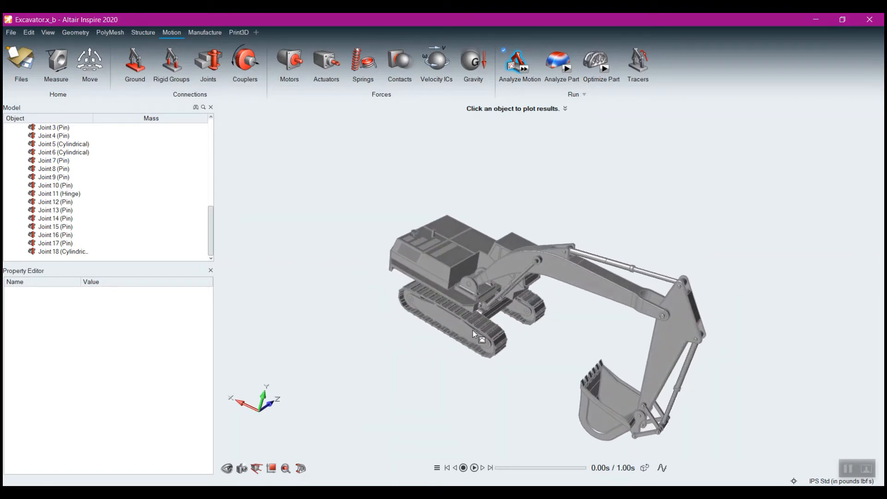
Play the motion animation and examine how the boom, cylinders and bucket move
mouse_move(532, 74)
scroll(521, 287, up, 5)
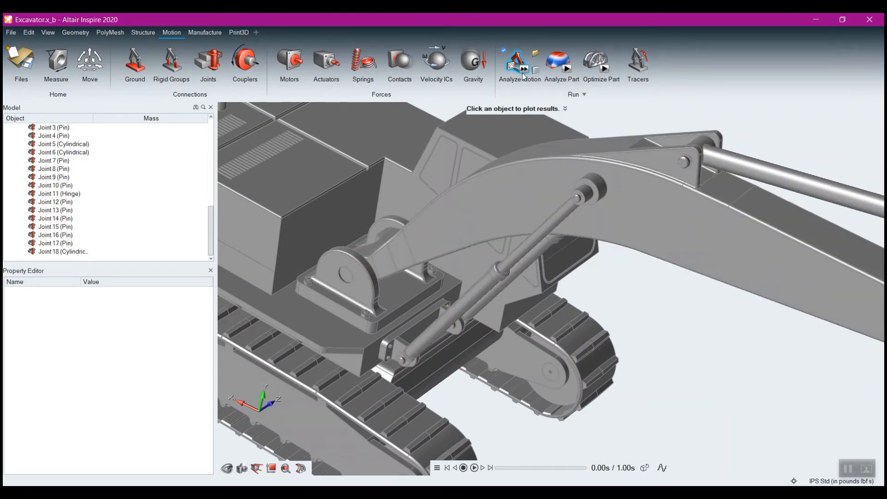
click(477, 468)
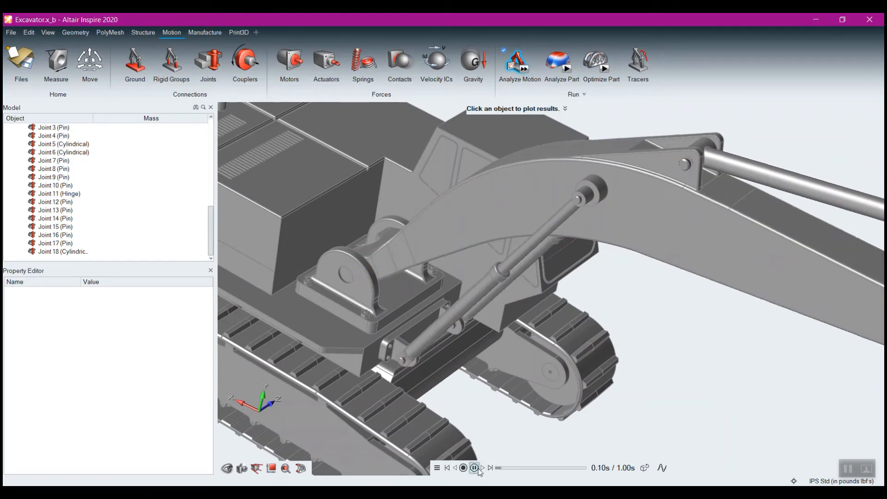
scroll(608, 354, down, 5)
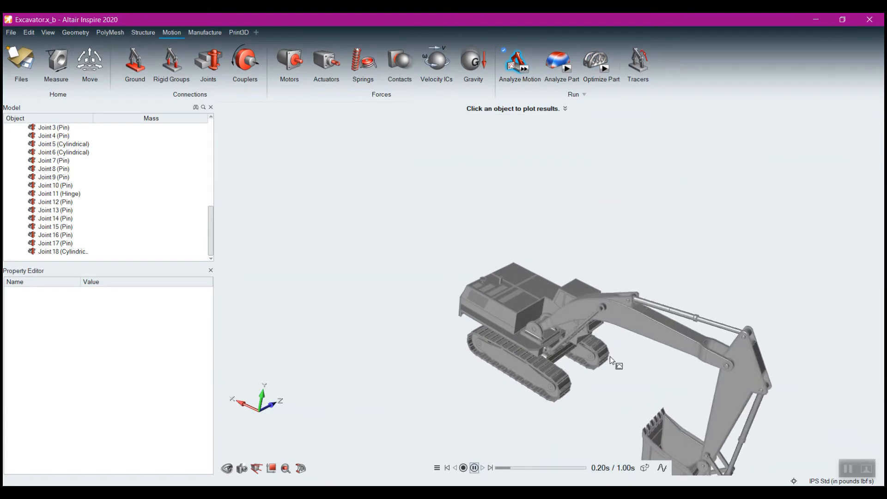
scroll(639, 398, down, 1)
right_drag(639, 376, 610, 218)
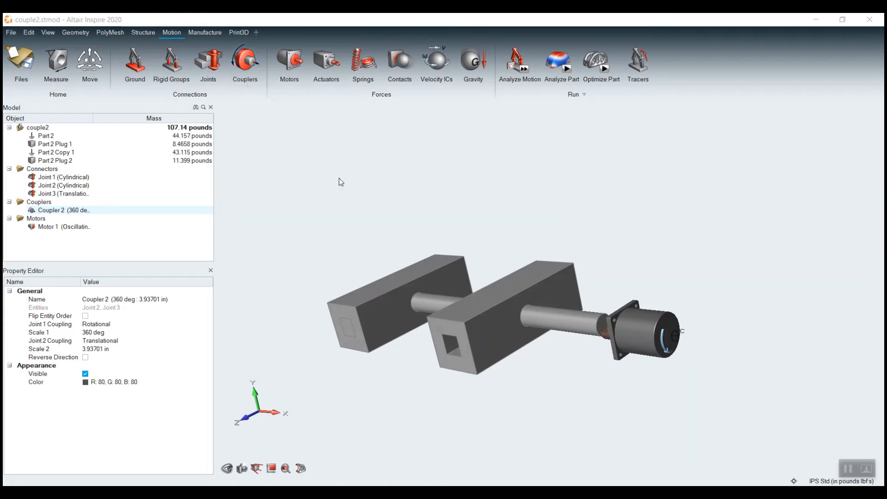
In the couple2 model, open the existing coupler between the rotating shaft's joint and the sliding plug's joint for editing
middle_drag(358, 208, 402, 179)
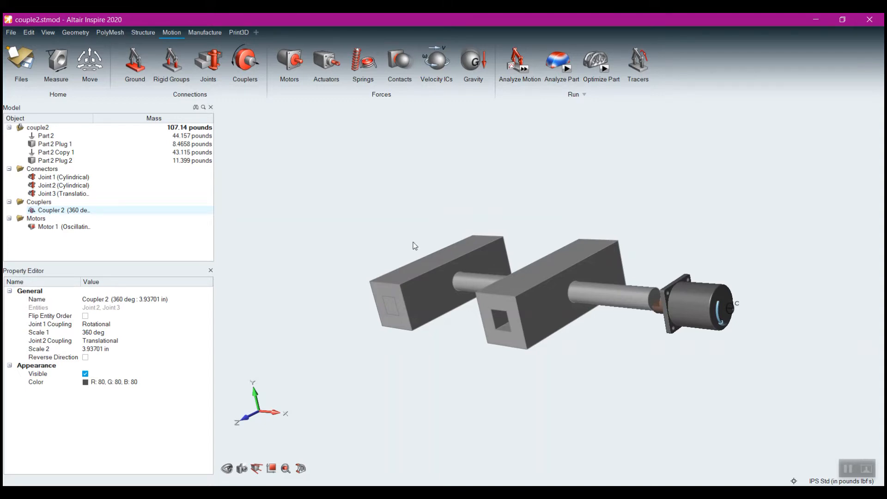
right_drag(417, 232, 419, 222)
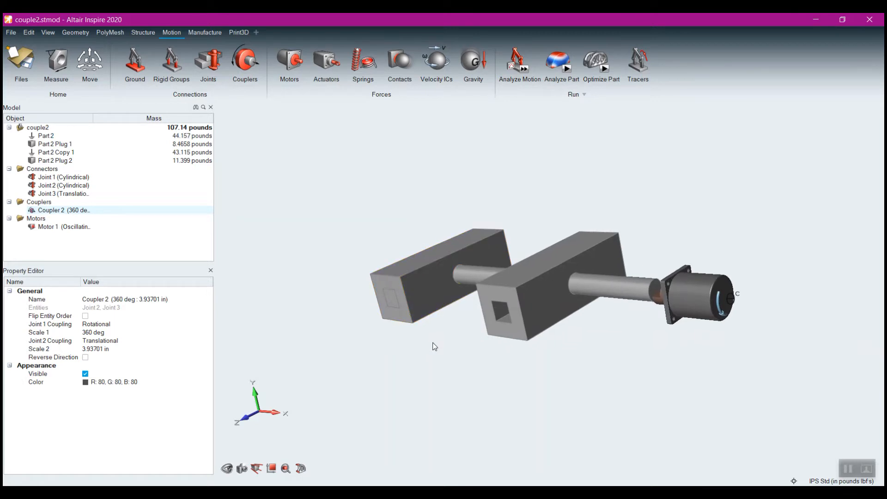
right_drag(434, 345, 437, 350)
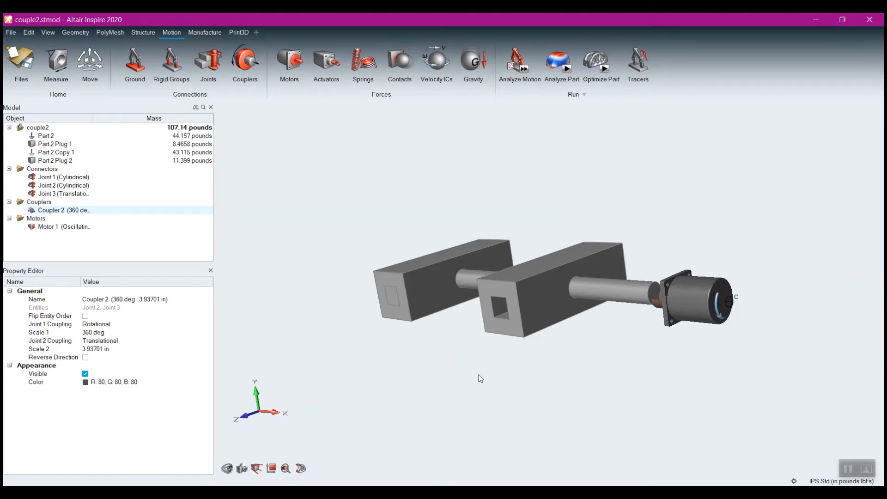
click(251, 64)
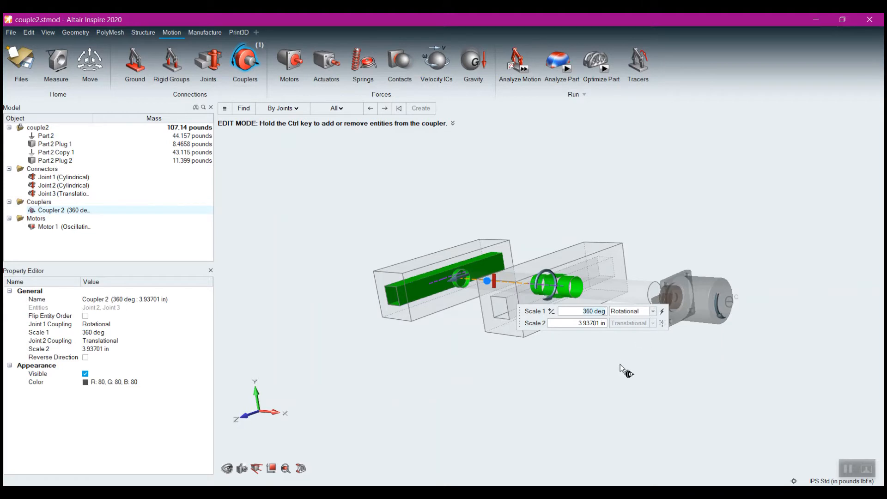
Leave the coupler's editing mode and delete the existing coupler between the rotating shaft's joint and the sliding plug's joint
right_drag(613, 363, 534, 365)
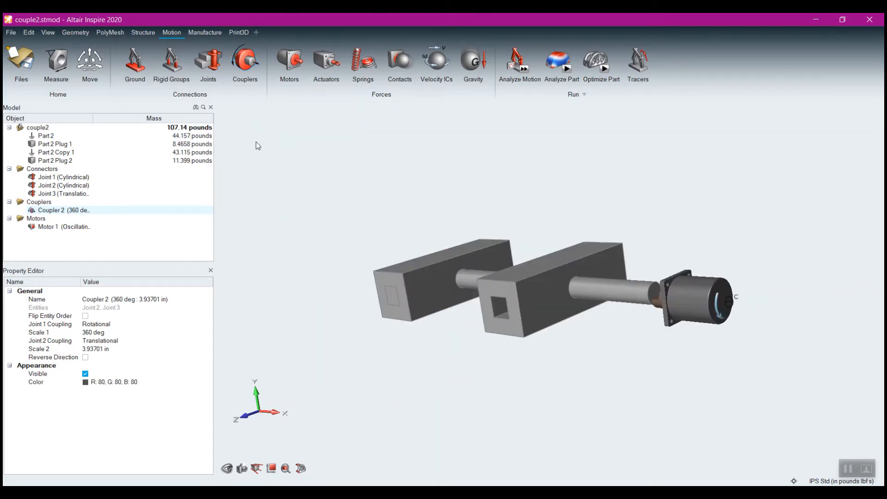
right_click(53, 210)
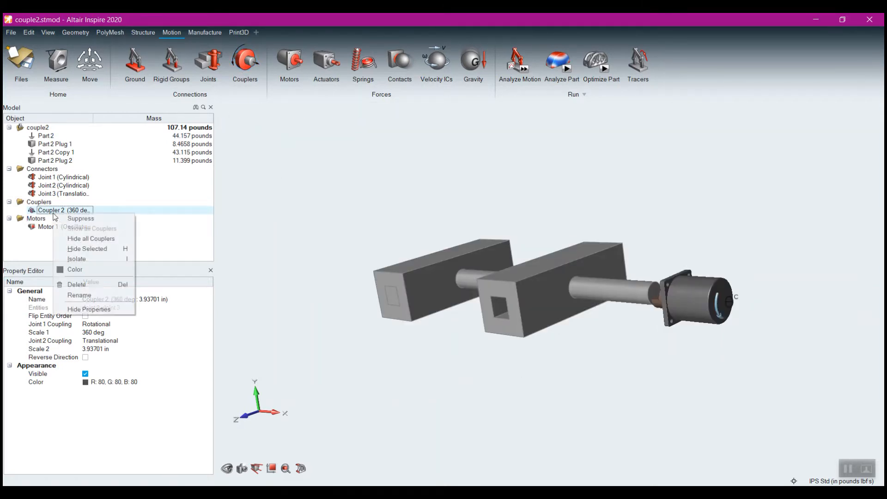
click(85, 283)
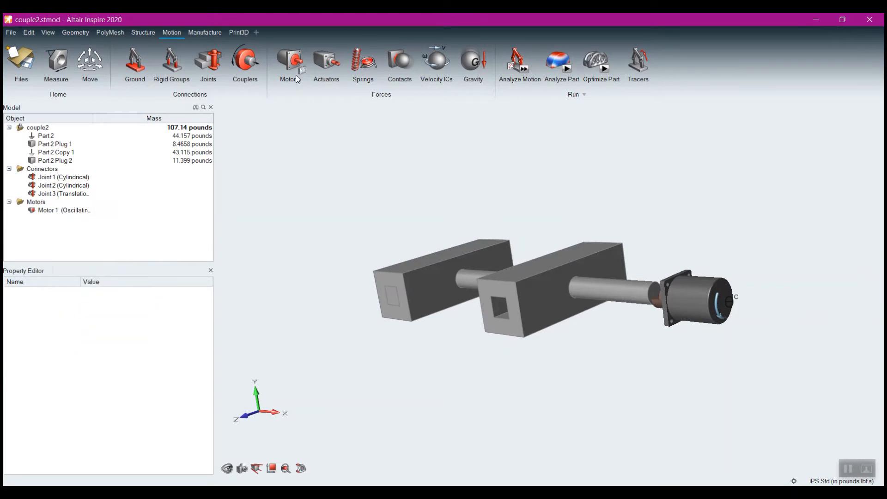
click(246, 60)
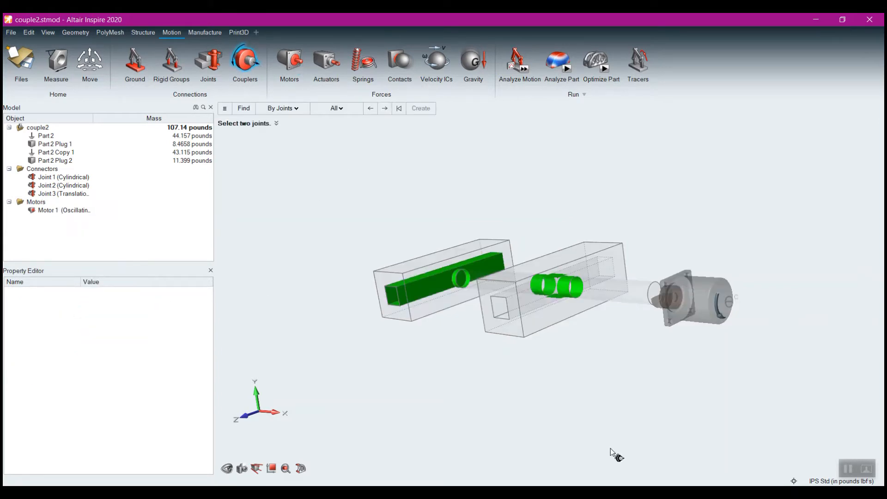
scroll(587, 337, up, 5)
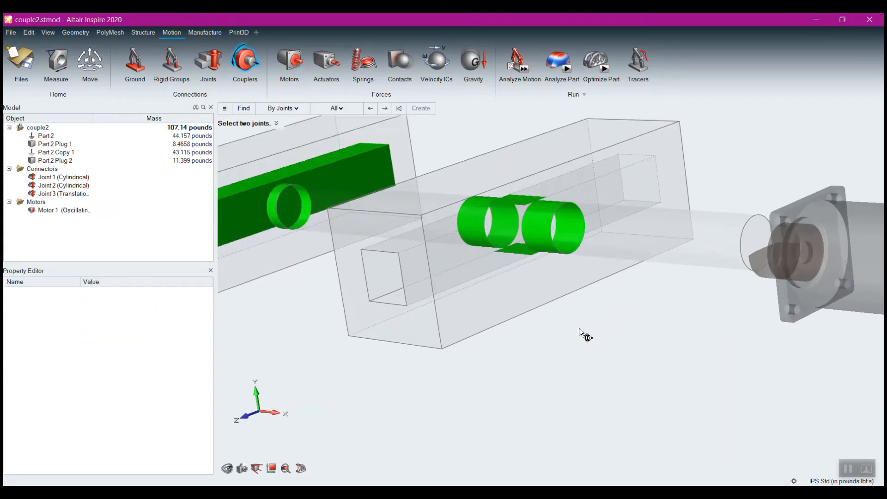
middle_drag(571, 347, 645, 428)
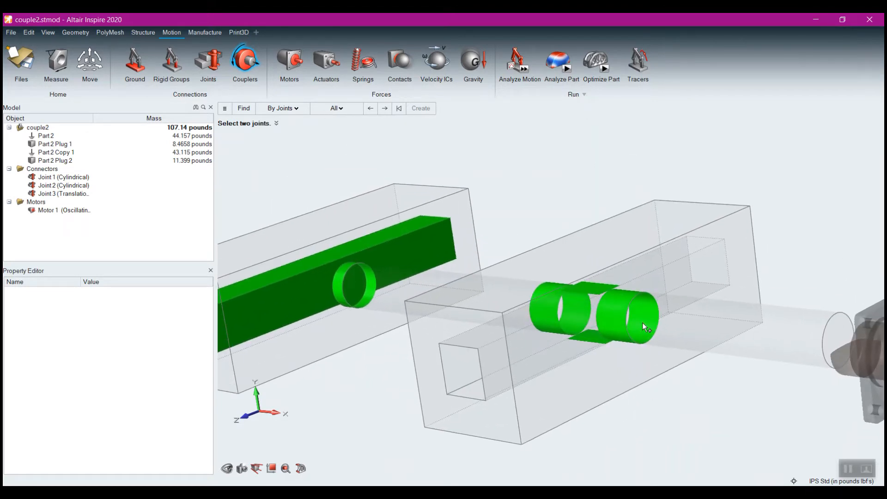
scroll(705, 430, down, 5)
right_click(712, 216)
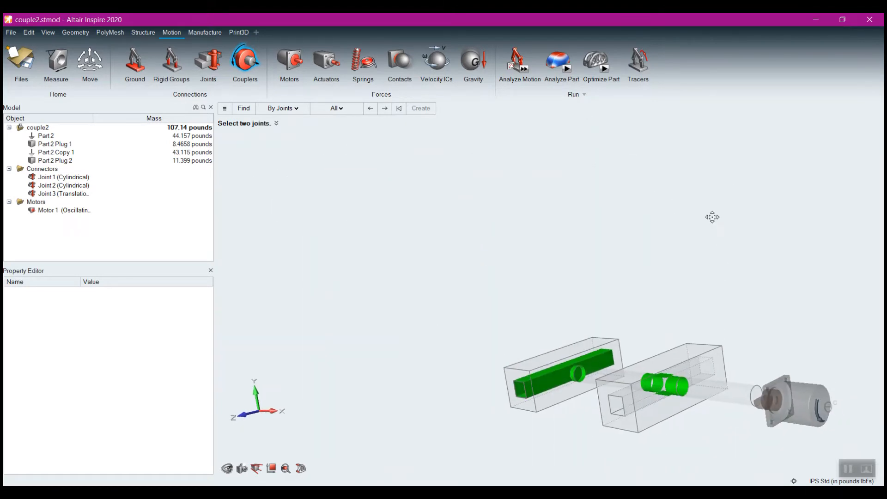
right_click(711, 216)
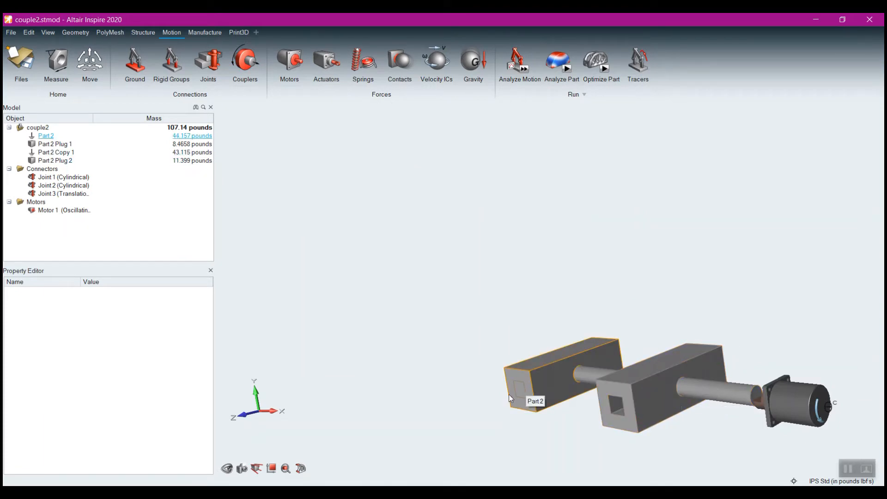
Inspect the sliding plug Part 2 Plug 1 and display the joints of the couple2 assembly
click(521, 389)
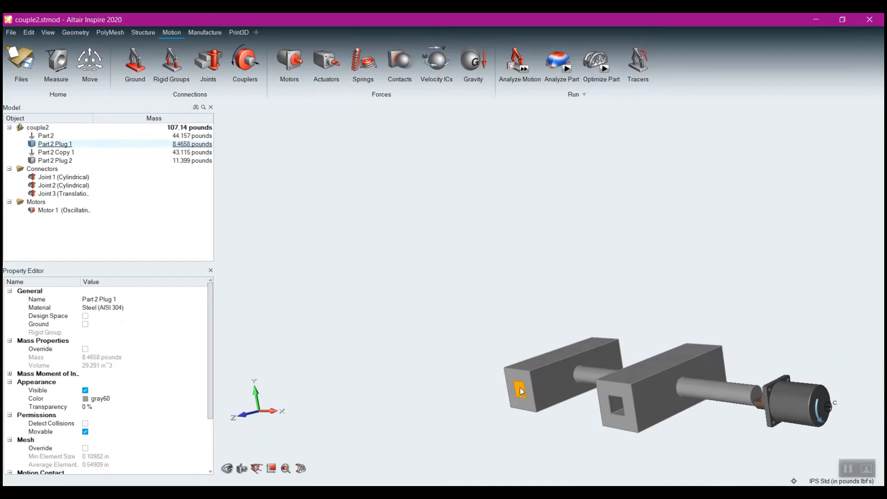
mouse_move(444, 391)
middle_down()
mouse_move(536, 351)
mouse_move(451, 391)
middle_up()
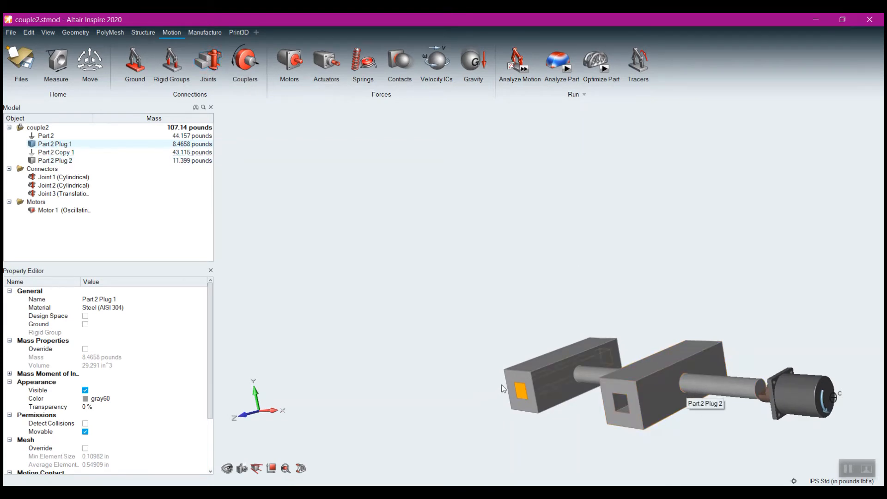
key(j)
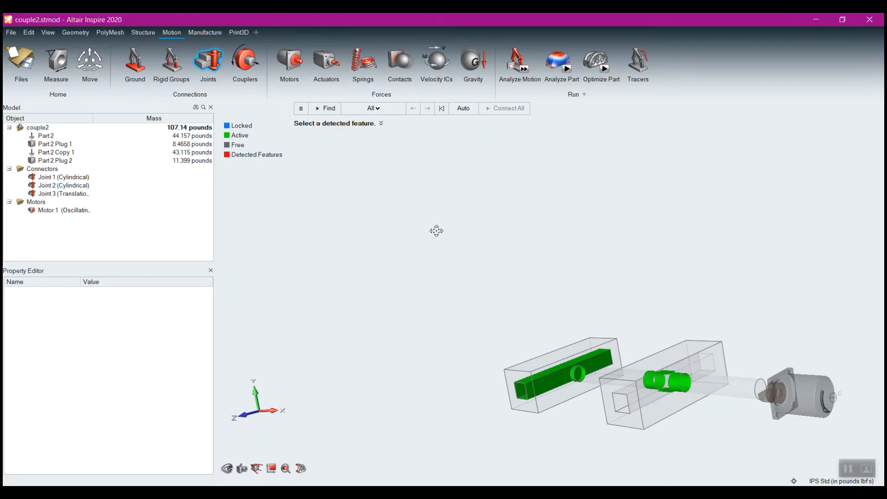
key(Escape)
Create a coupler between the rotating shaft's cylindrical joint and the sliding plug's translational joint, and exit the tool
click(234, 62)
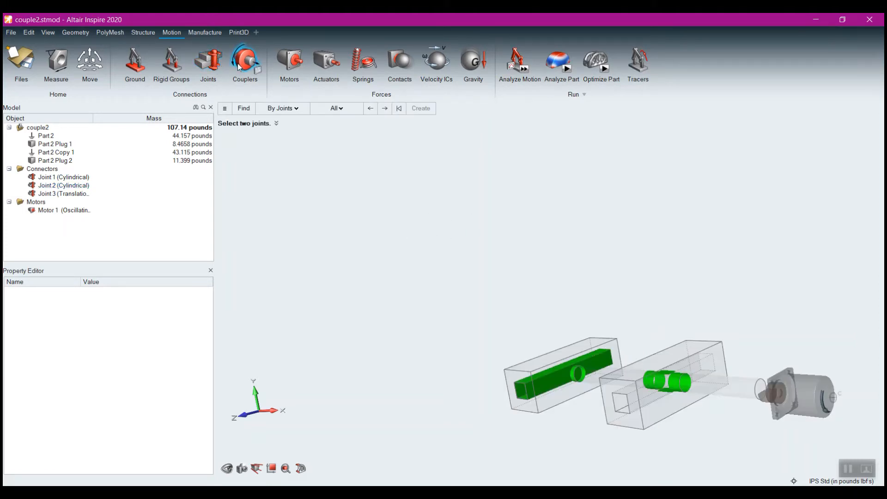
scroll(688, 384, up, 3)
click(688, 385)
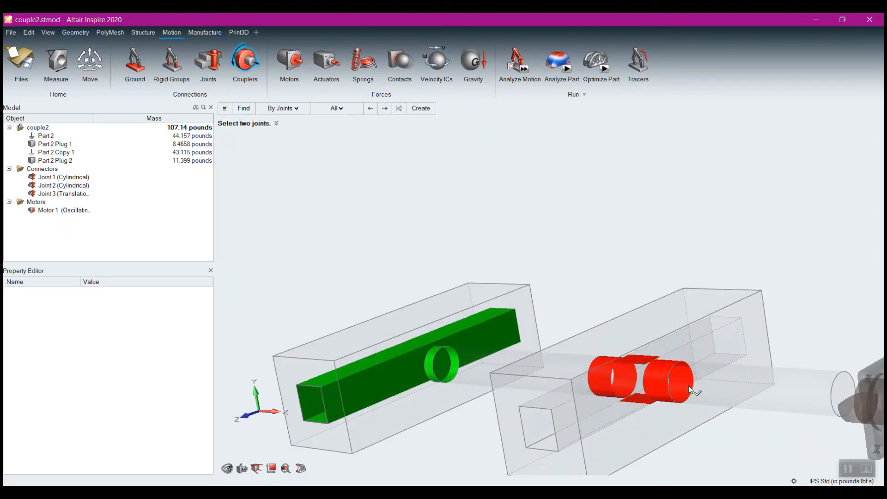
middle_drag(573, 431, 699, 329)
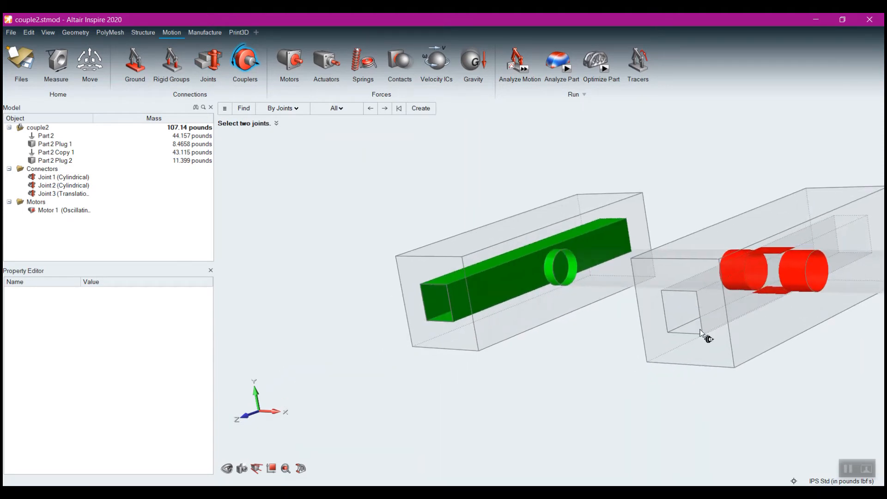
click(433, 304)
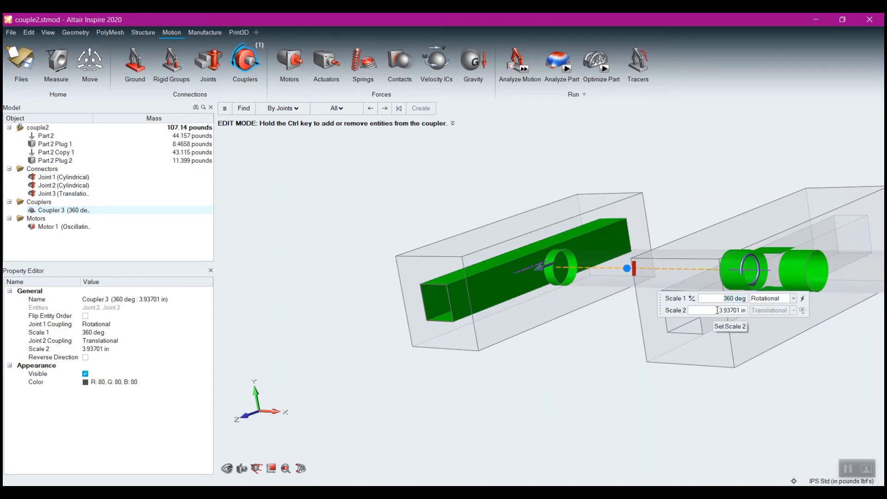
right_click(699, 399)
Inspect the oscillating motor, then run the motion analysis of the coupled assembly and play its animation
scroll(646, 398, down, 3)
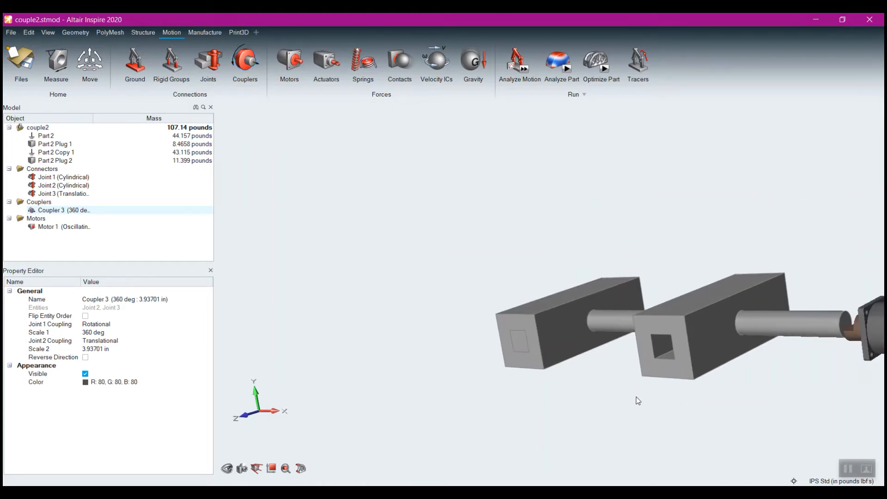
right_drag(612, 392, 505, 382)
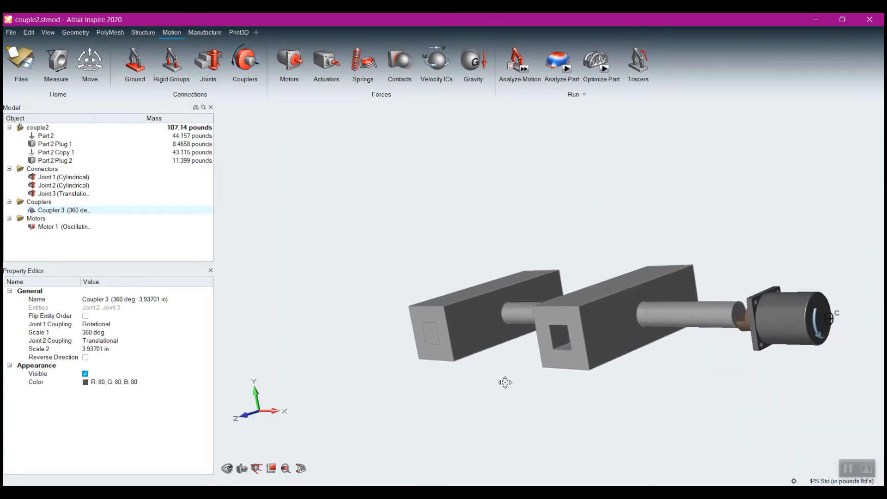
click(801, 315)
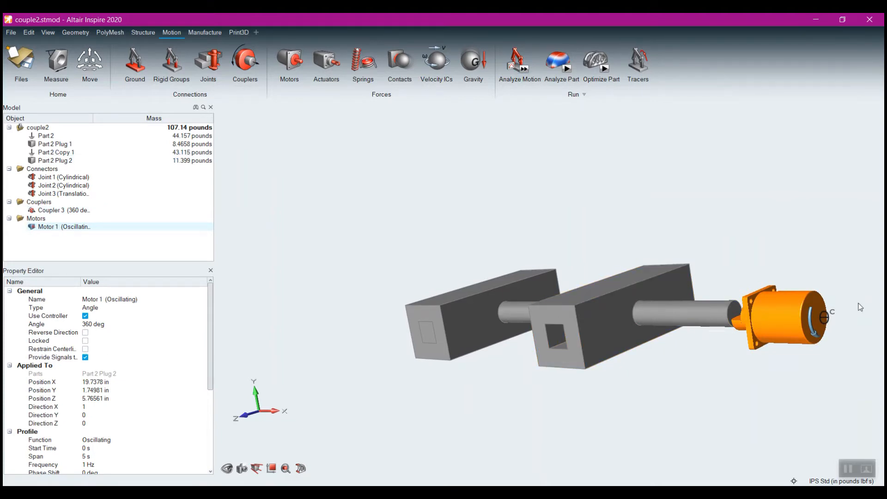
click(525, 69)
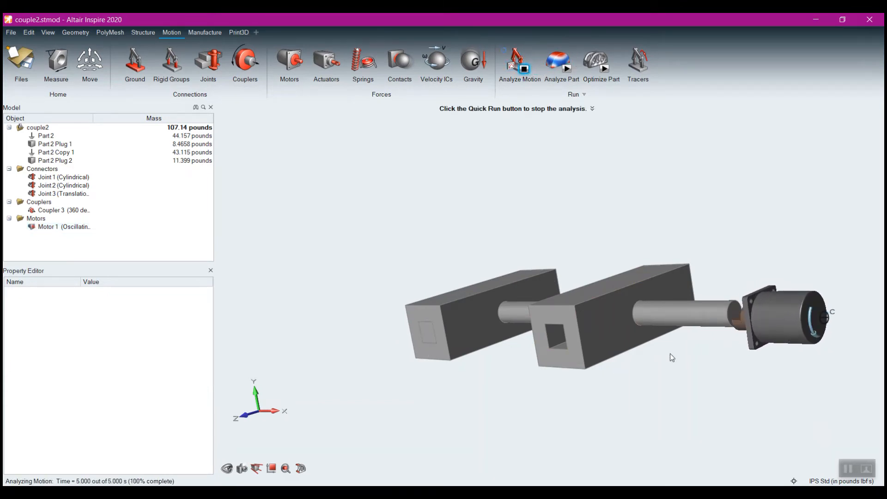
click(474, 467)
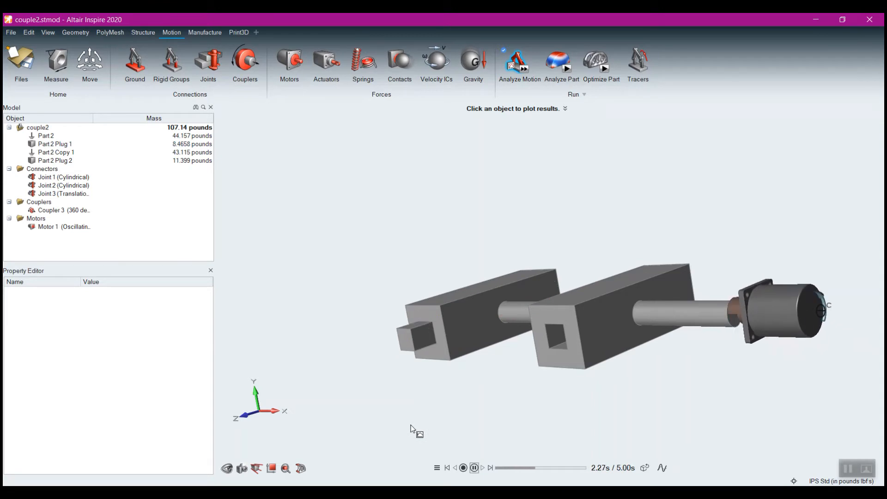
right_drag(511, 417, 465, 416)
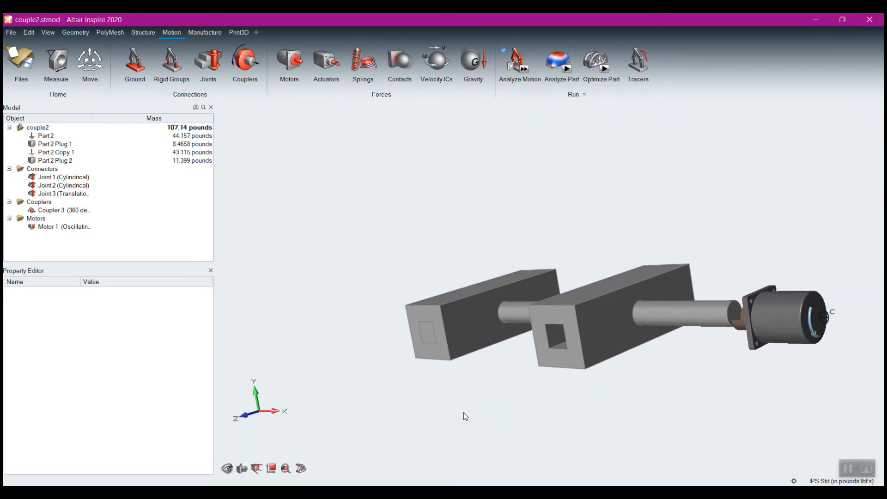
Set the new coupler's Scale 2 to 7 in and rerun the motion analysis
click(64, 212)
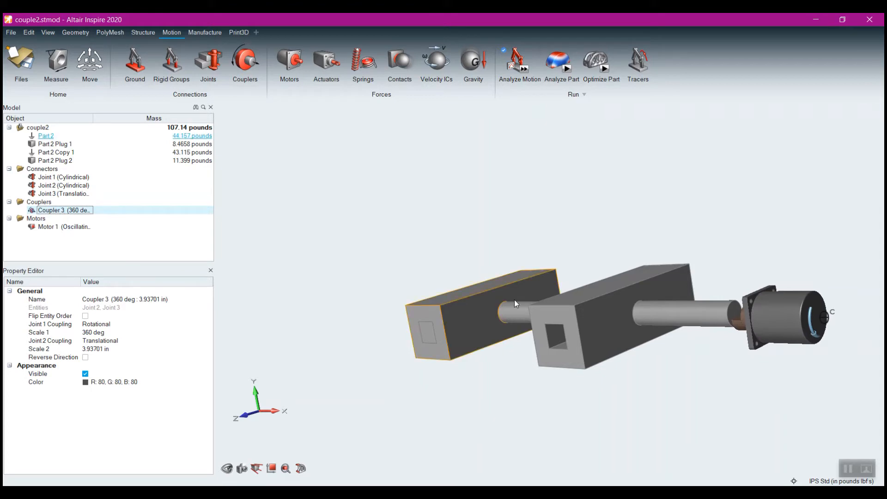
click(90, 348)
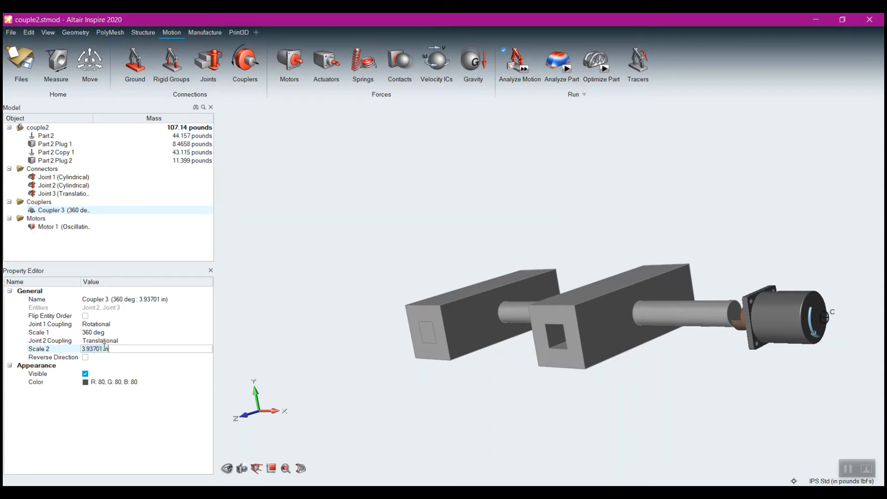
text(1)
key(Return)
click(281, 254)
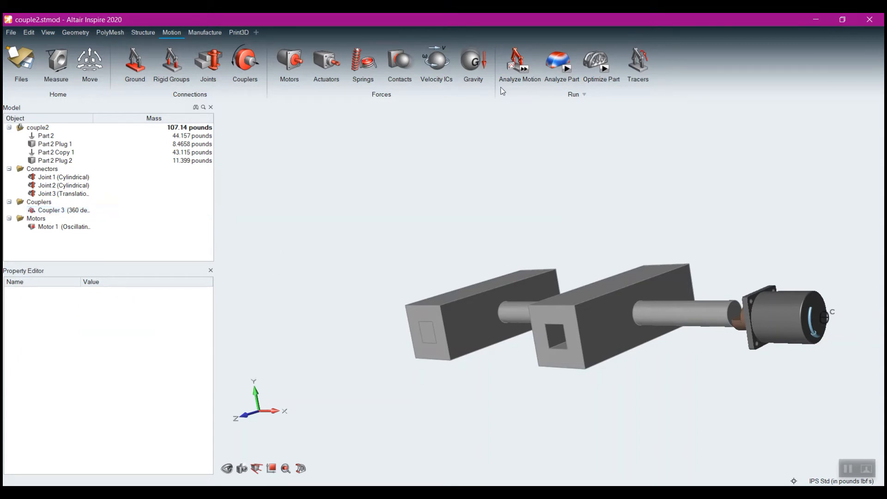
click(523, 71)
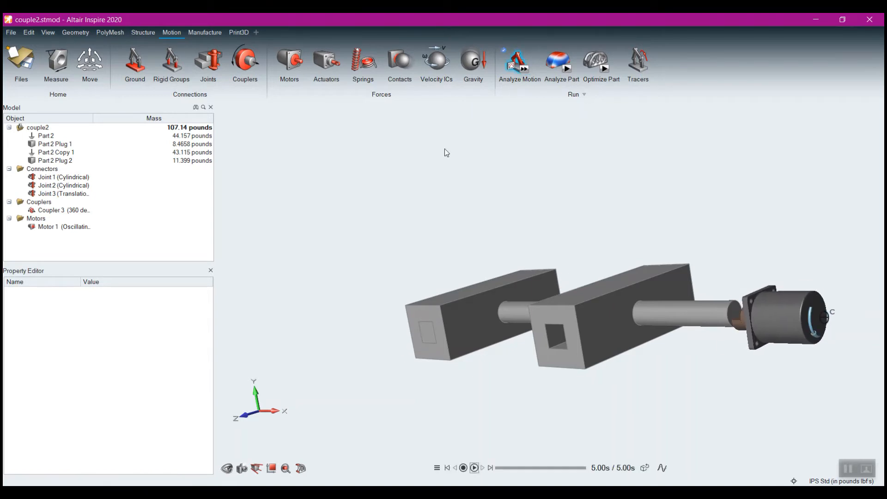
key(Escape)
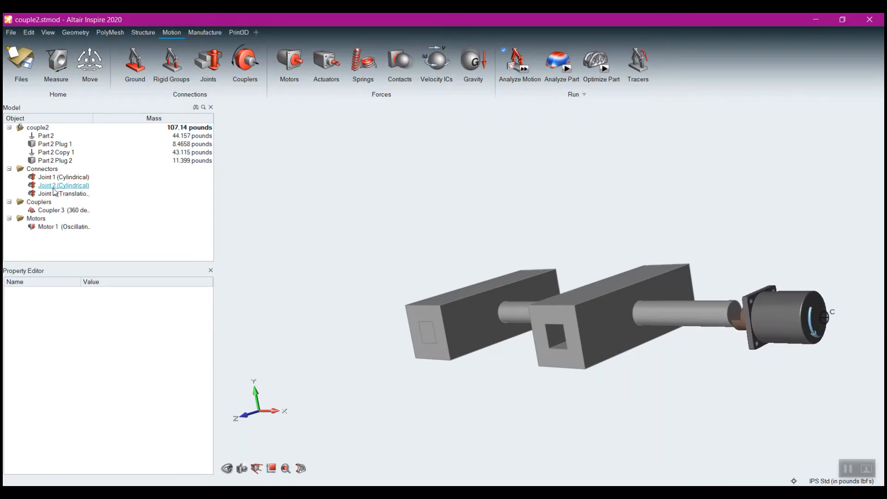
Set the coupler's Scale 1 to 180 deg, and rerun and play the motion analysis
click(60, 210)
click(123, 332)
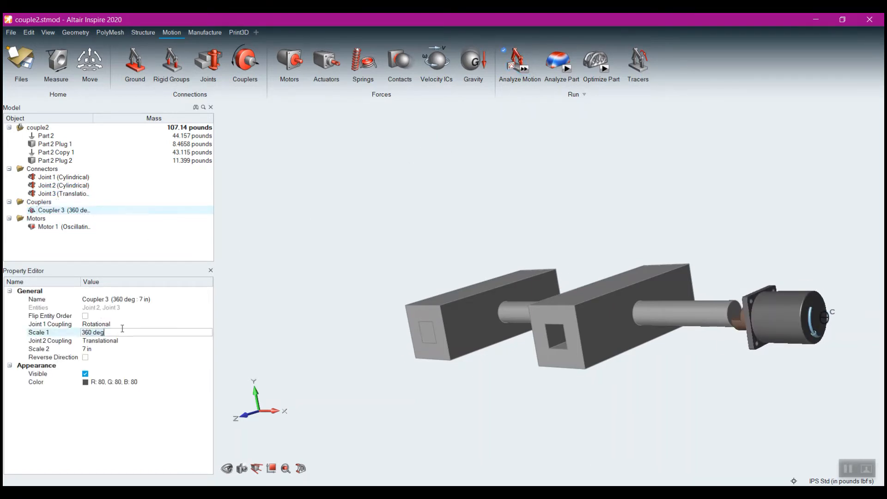
key(ctrl+a)
text(180)
key(Return)
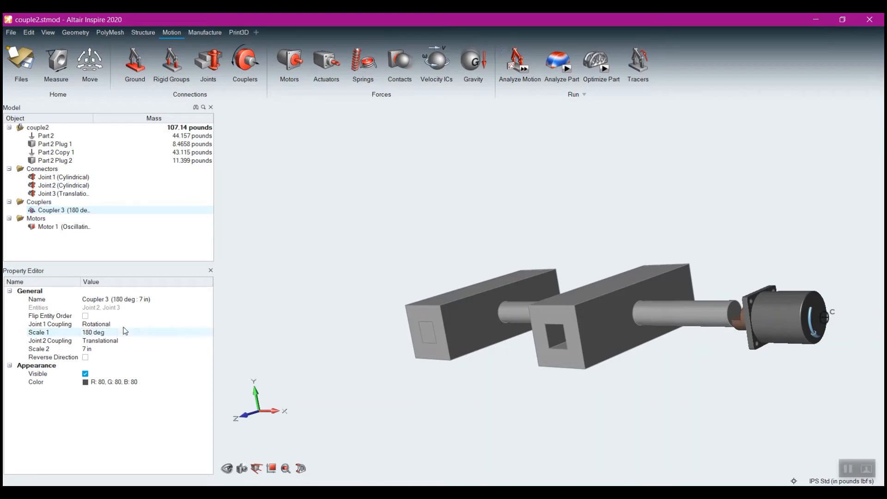
click(525, 69)
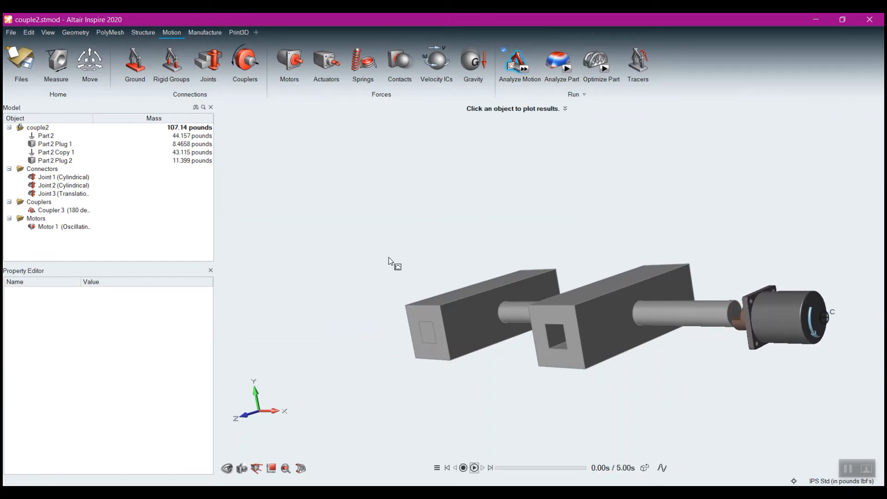
click(474, 468)
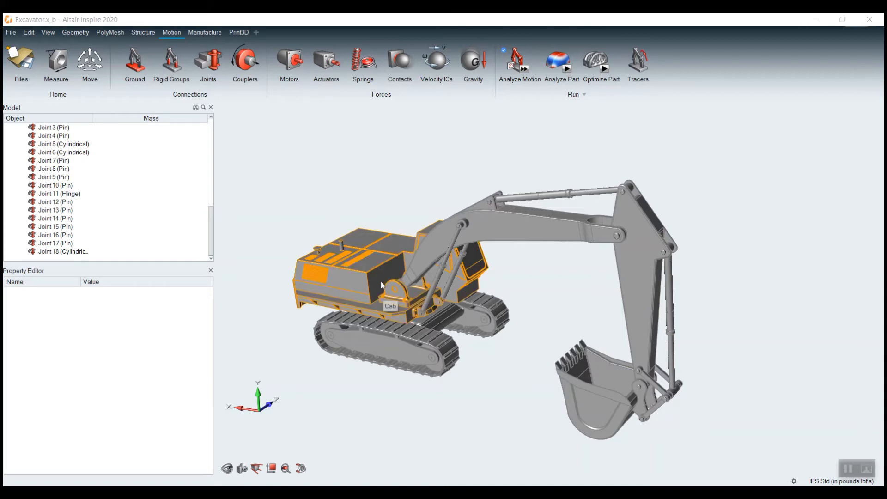
In the Excavator model, activate the Motors tool and hide the Suspension part to expose the circular feature beneath the cab
click(288, 65)
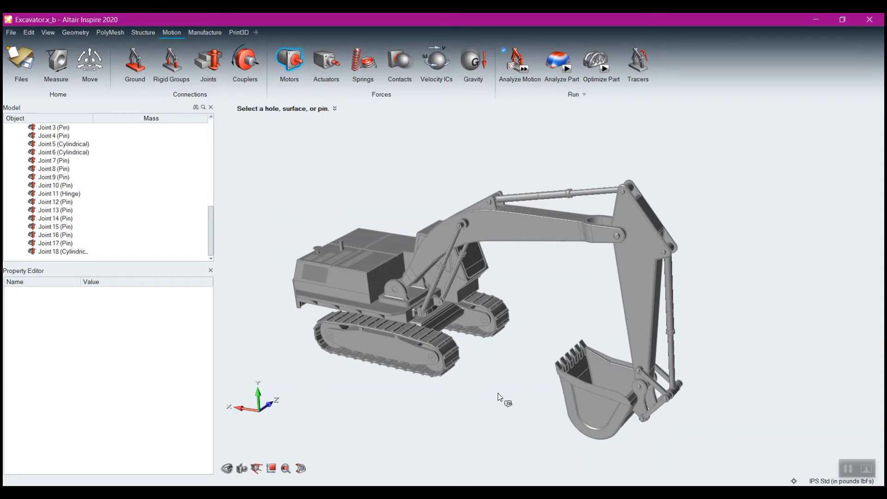
mouse_move(507, 403)
right_down()
mouse_move(497, 360)
mouse_move(473, 376)
mouse_move(477, 390)
mouse_move(483, 386)
right_up()
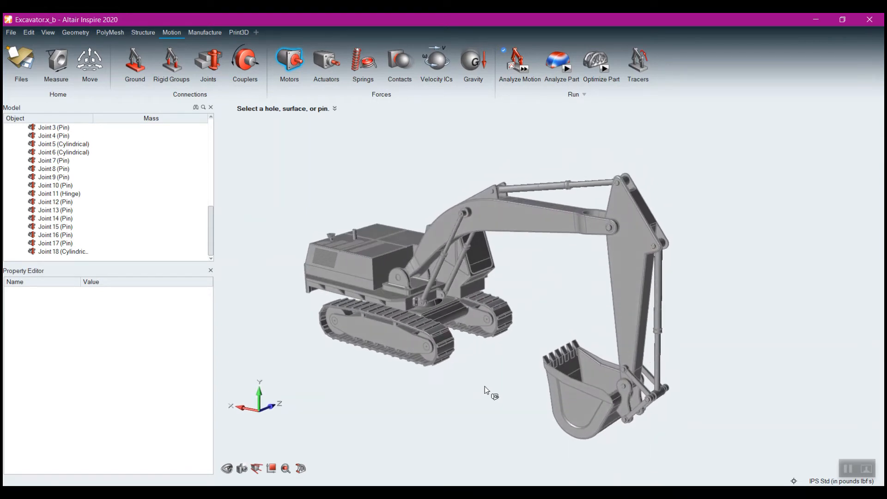
scroll(115, 194, up, 9)
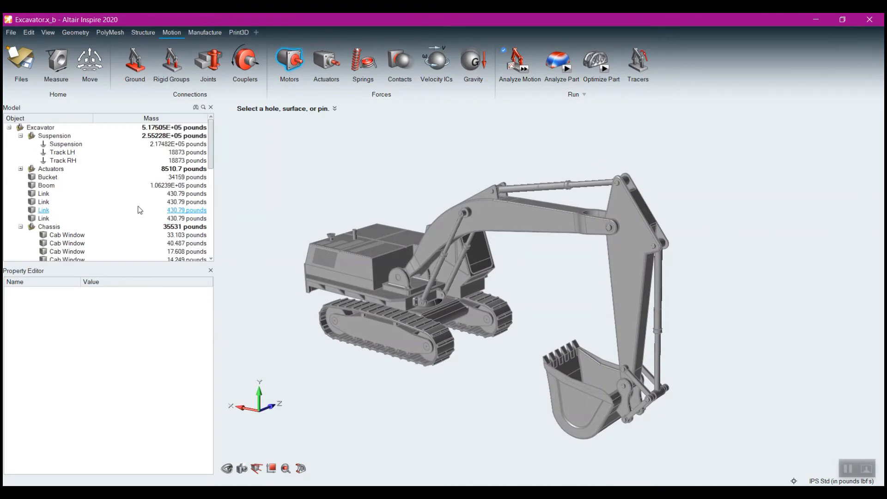
click(65, 144)
key(h)
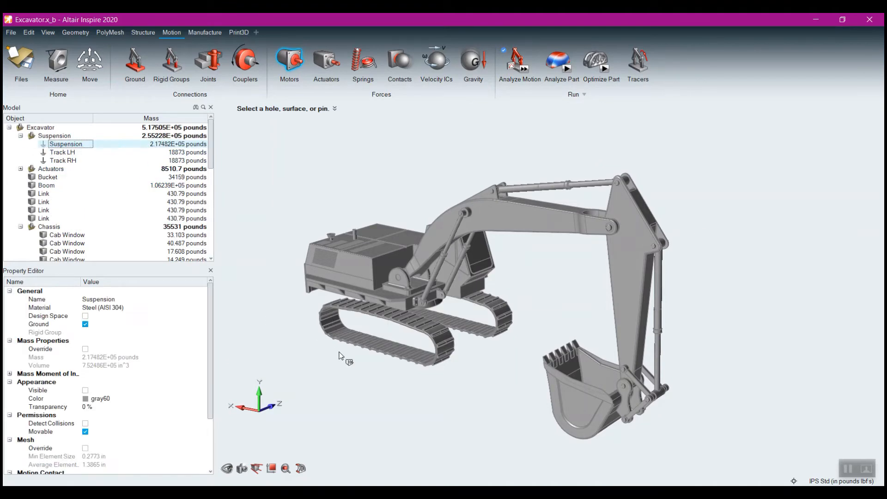
right_drag(522, 376, 480, 422)
scroll(480, 425, up, 3)
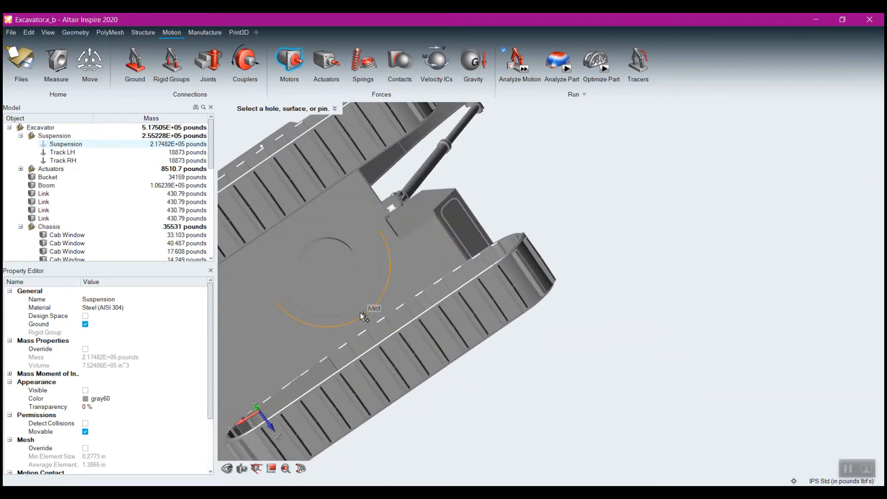
Place a motor on the circular feature beneath the cab and make it angle-driven with a value of 60 deg
click(328, 269)
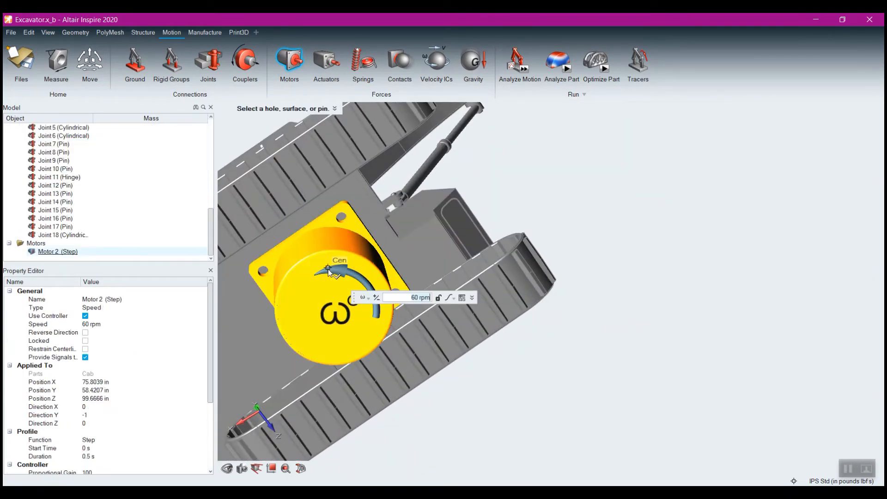
right_drag(469, 196, 478, 414)
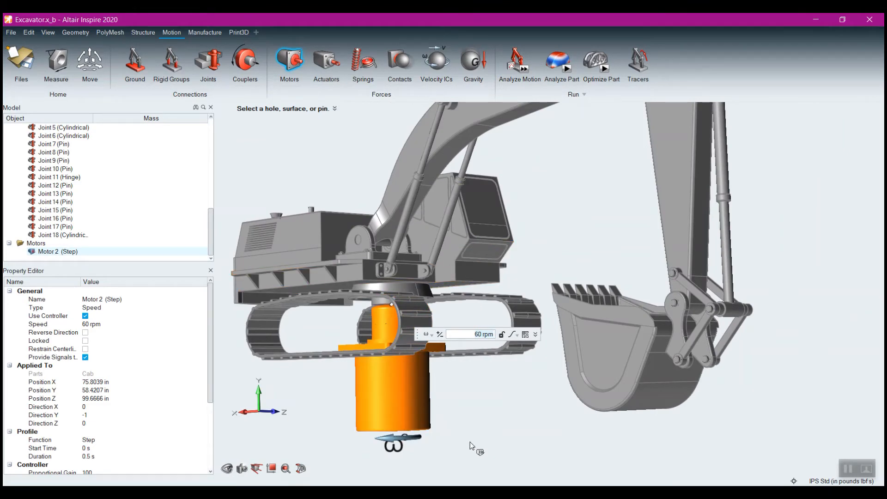
click(431, 333)
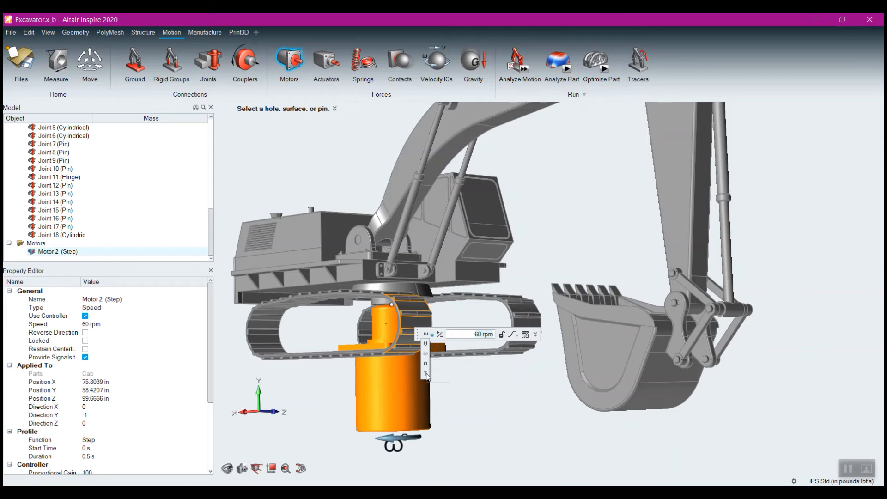
click(425, 343)
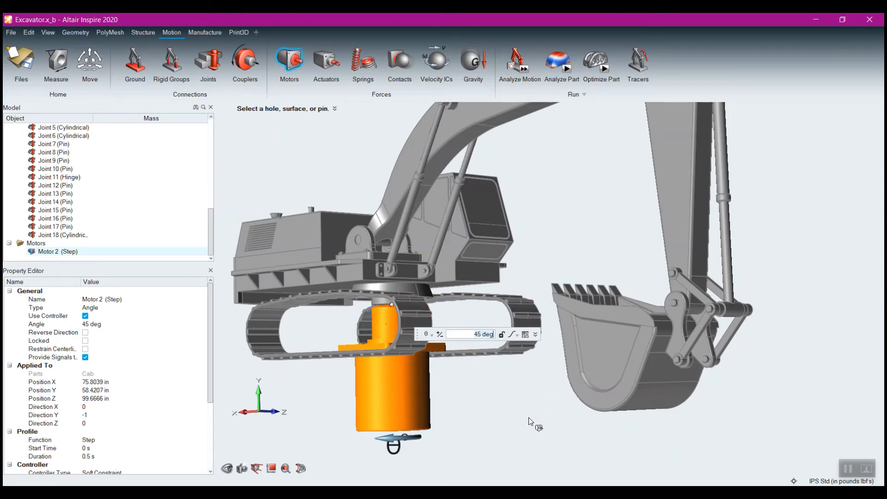
text(60)
key(Return)
Examine the motor's rotation direction from beneath and from the side of the excavator, and review the available profile functions
scroll(479, 393, down, 1)
middle_drag(479, 393, 538, 288)
middle_drag(663, 342, 666, 318)
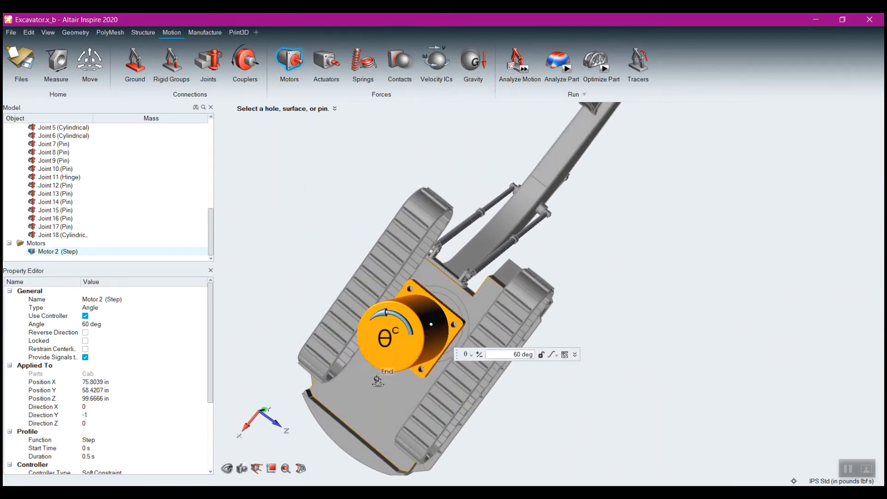
middle_drag(377, 381, 405, 392)
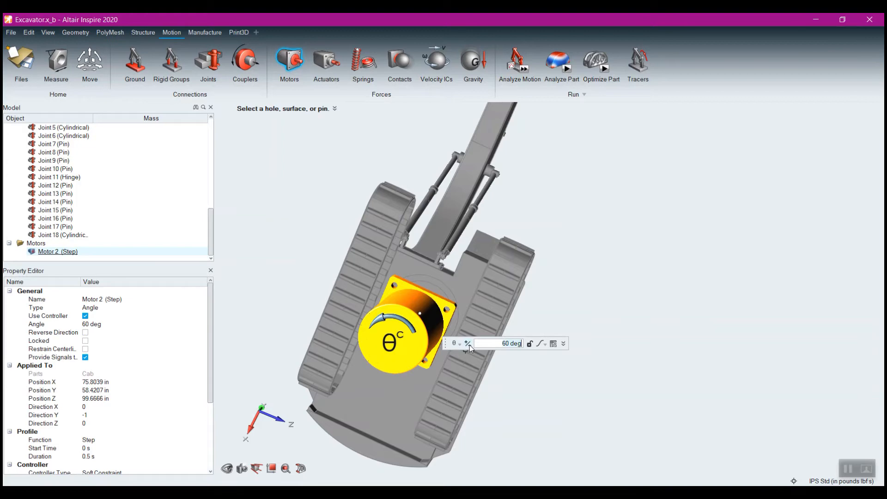
right_drag(578, 192, 505, 301)
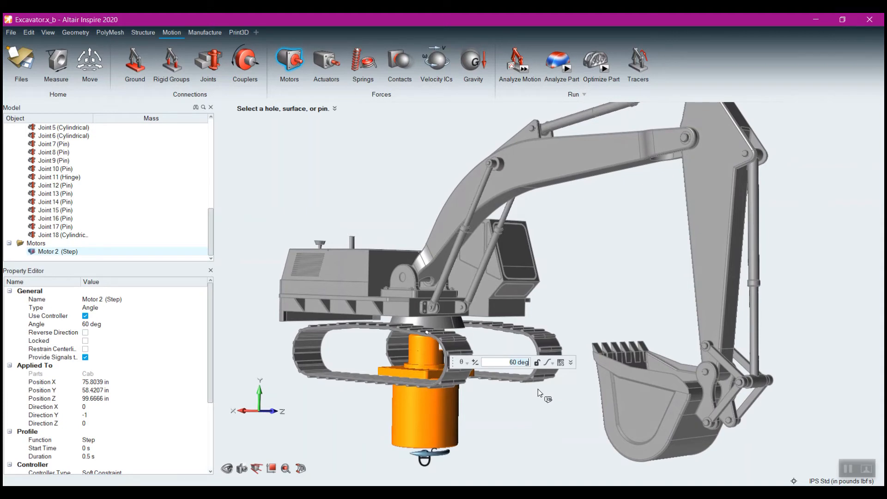
click(553, 365)
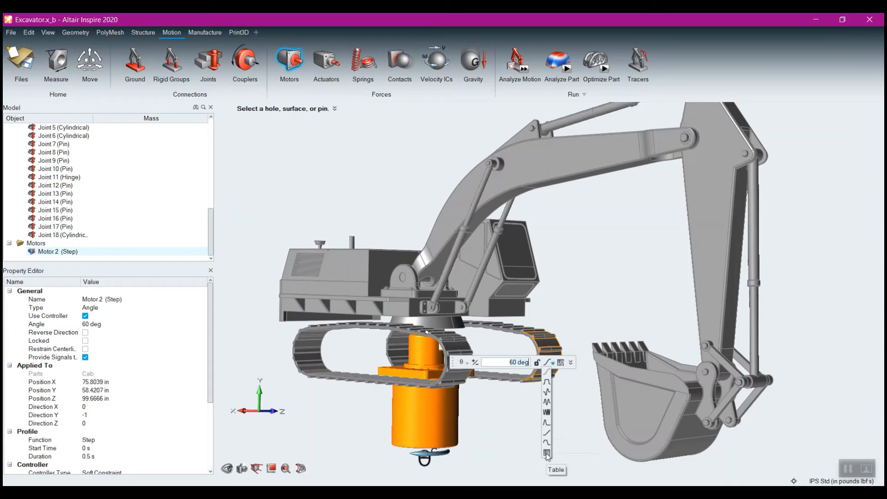
click(525, 443)
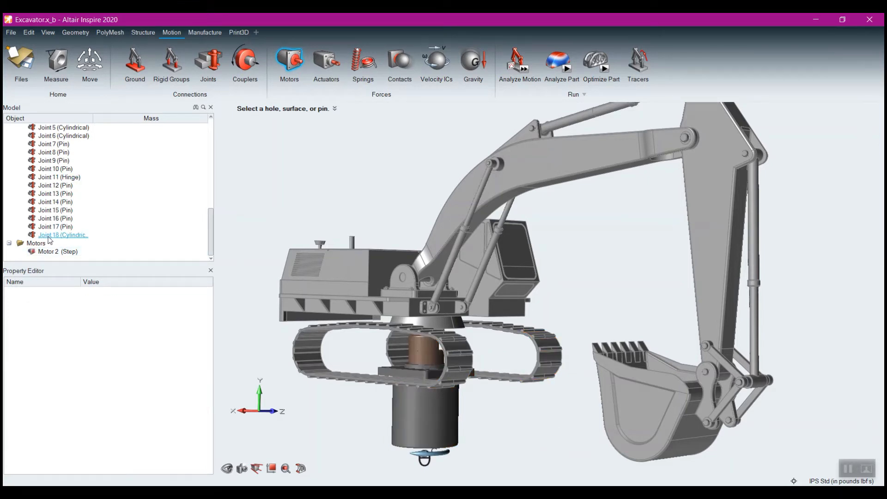
Keep the motor's profile function as Step and set its duration to 1 s
click(67, 253)
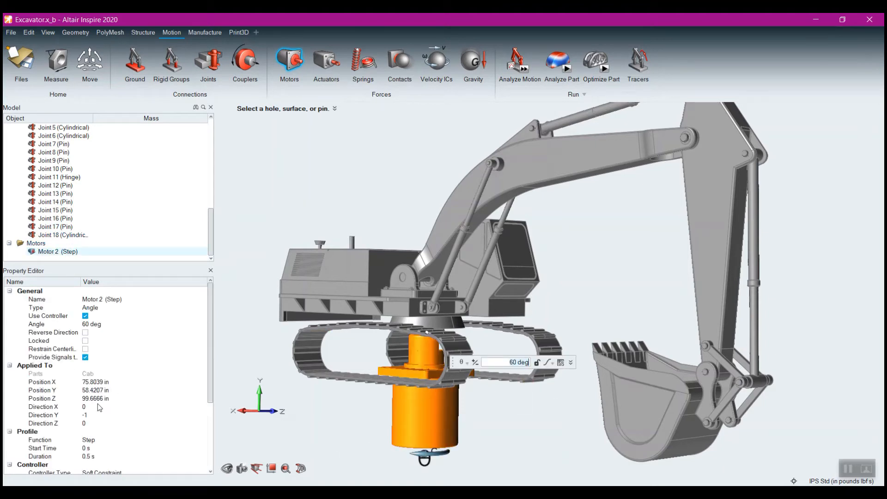
scroll(99, 407, down, 2)
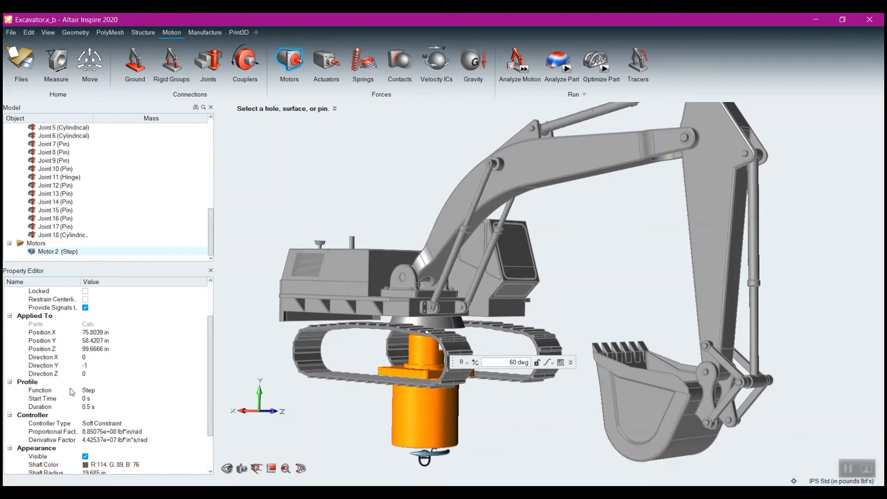
click(89, 391)
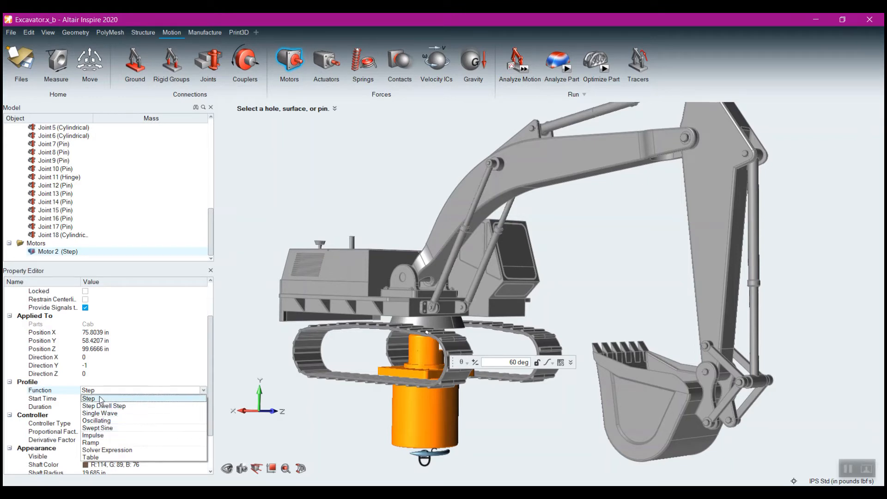
click(99, 399)
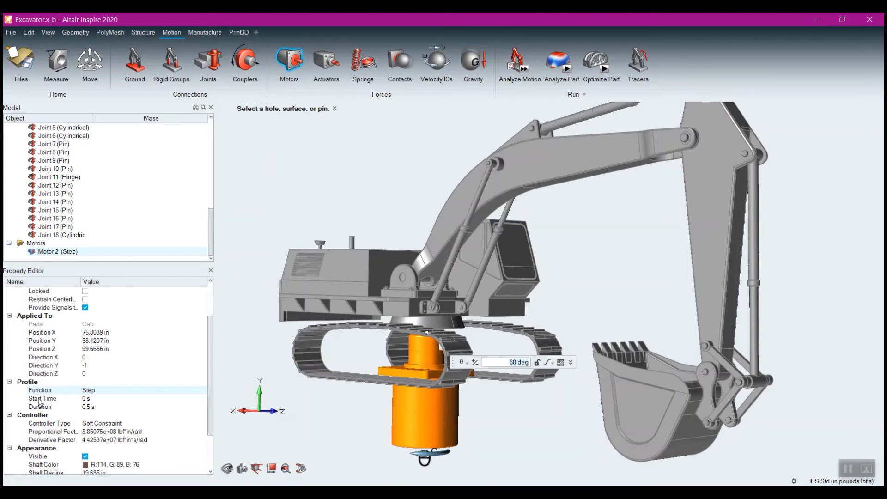
click(89, 407)
key(BackSpace)
key(BackSpace)
key(BackSpace)
key(BackSpace)
key(BackSpace)
text(1)
key(Return)
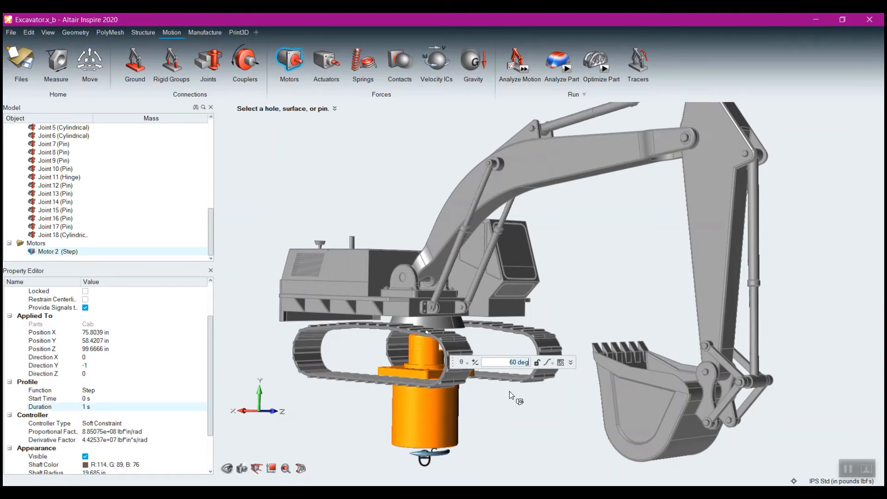
In the motor's Profile Editor, change the function to Step Dwell Step and set the end time to 5 s
click(561, 364)
drag(581, 141, 385, 131)
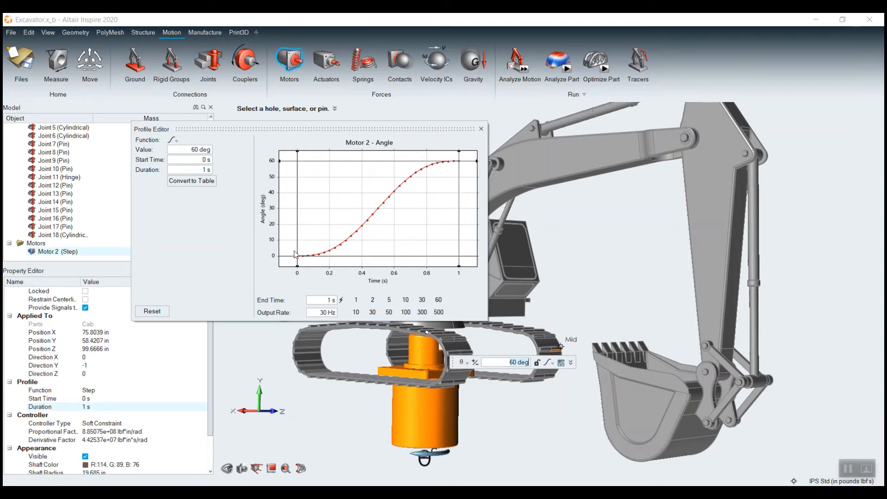
mouse_move(461, 158)
click(174, 141)
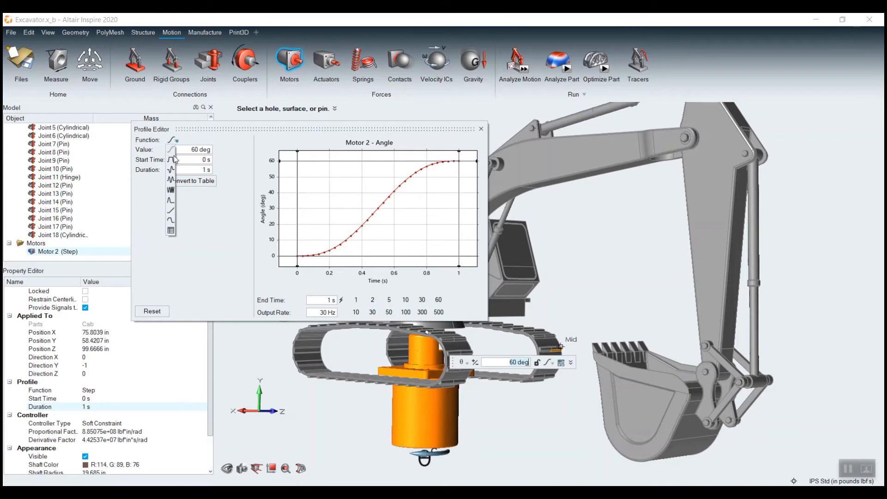
click(171, 160)
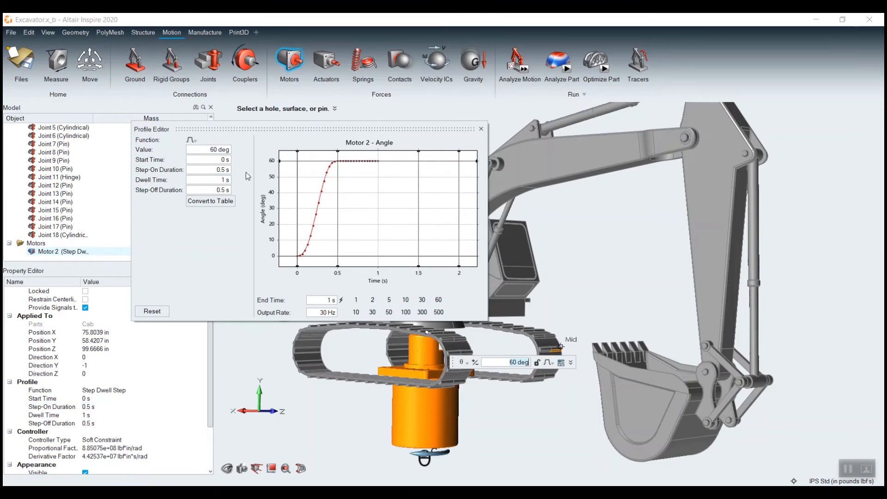
mouse_move(295, 254)
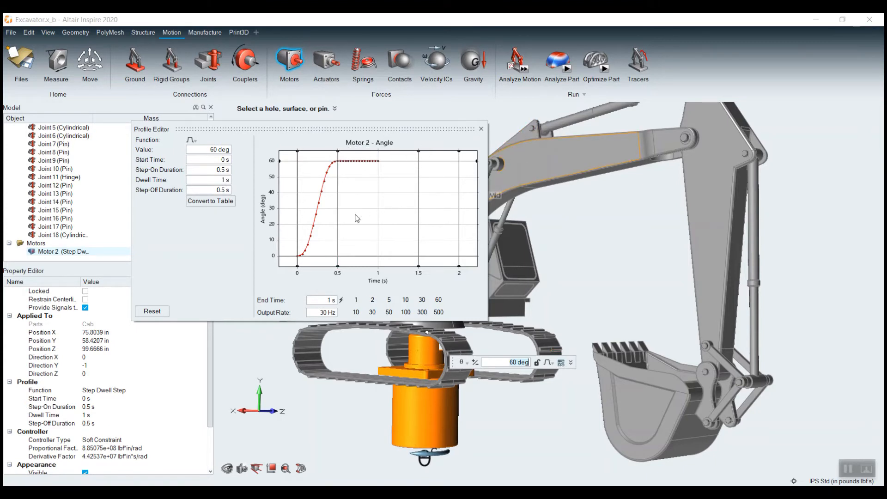
click(389, 300)
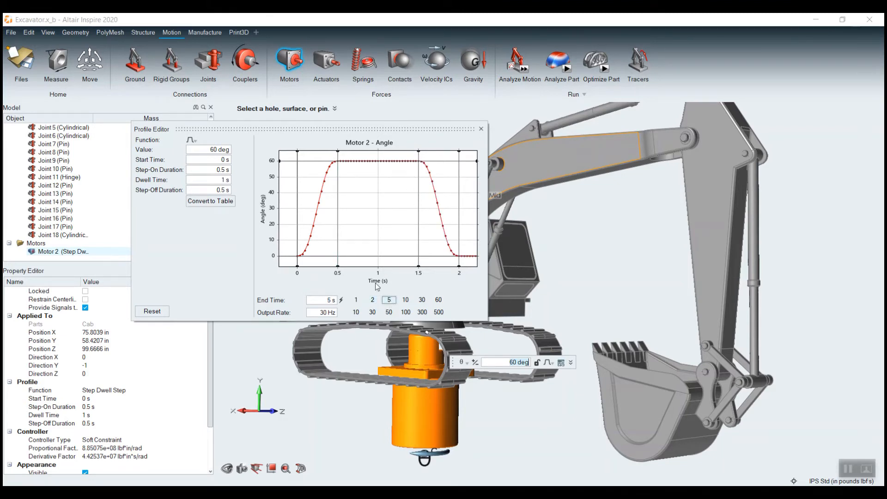
Set the end time of the motor's angle profile to 1 s
click(192, 140)
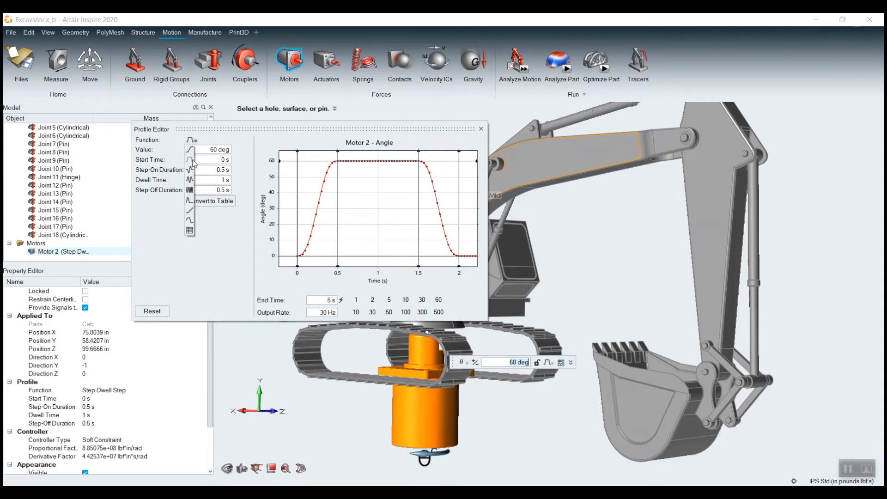
click(356, 300)
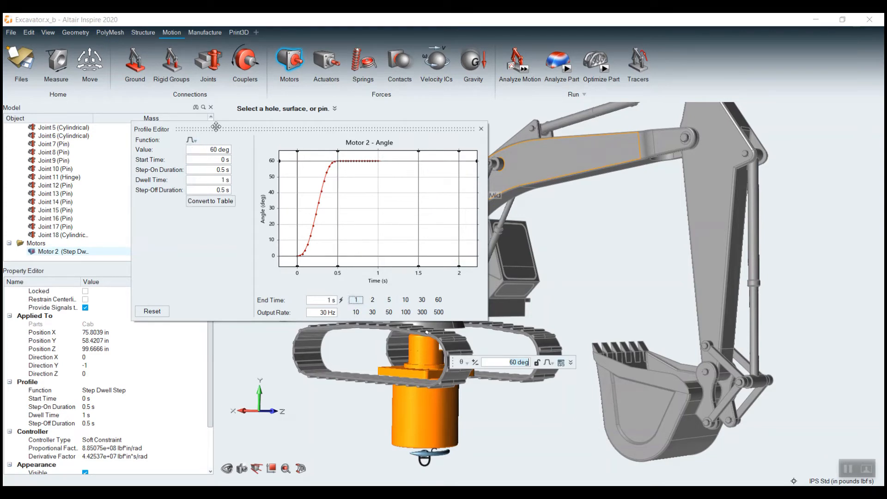
Try the Table function for the motor's profile and open its interpolation choices
click(196, 140)
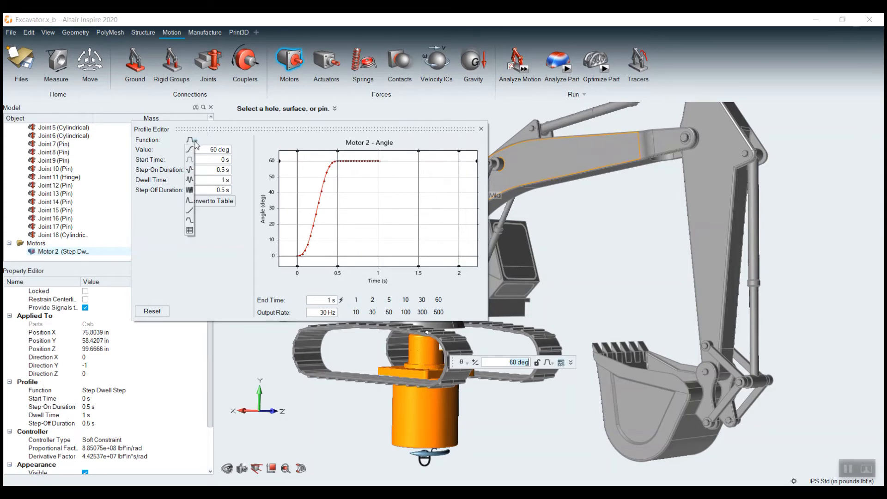
click(190, 230)
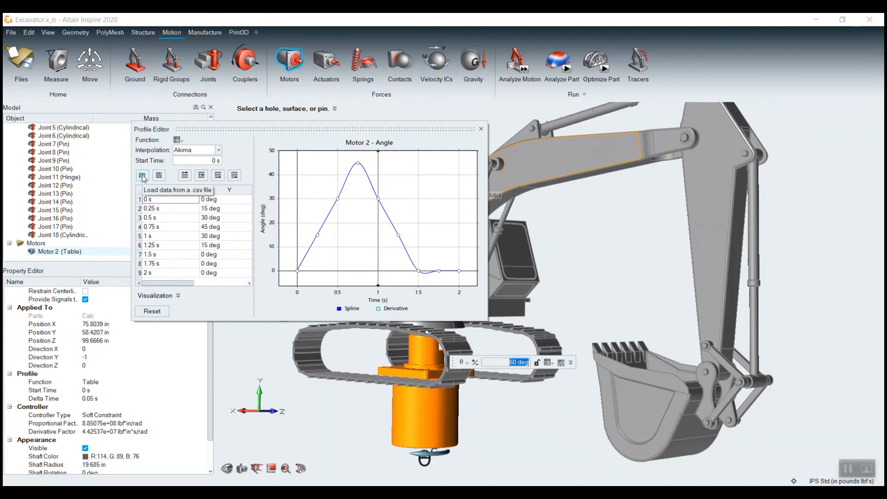
click(218, 150)
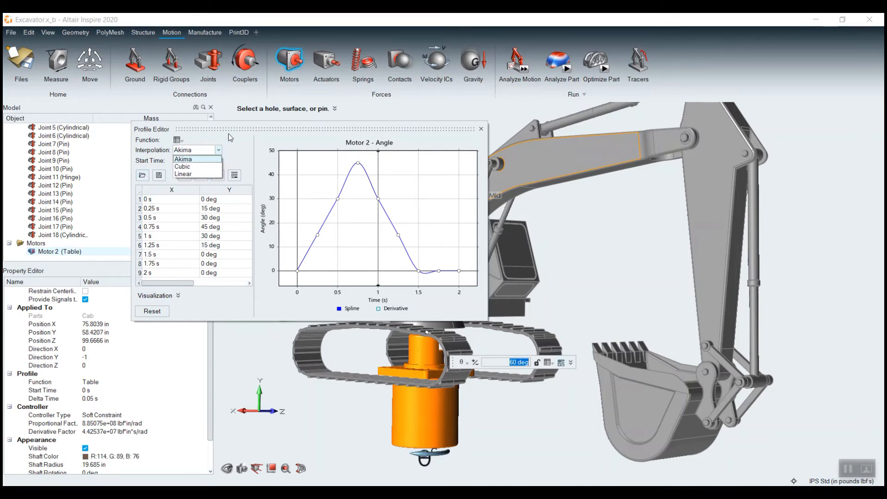
Change the motor's profile function to Step and close the profile editor
click(177, 139)
click(190, 161)
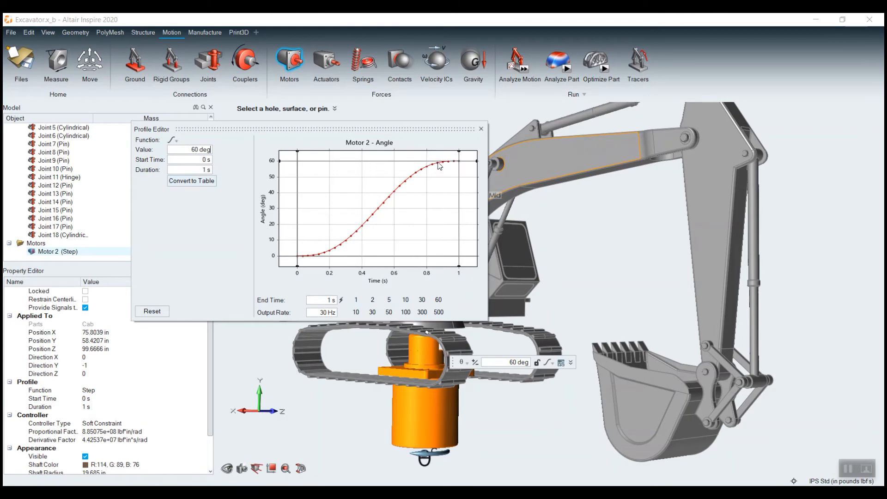
click(482, 129)
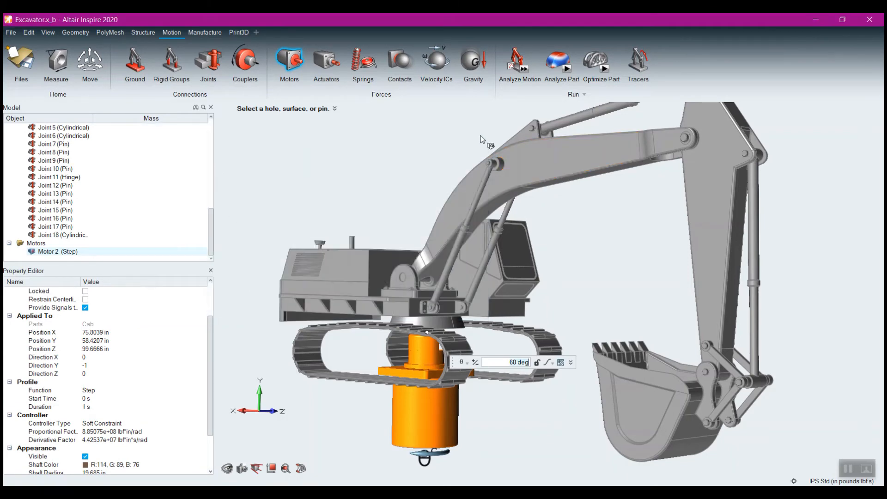
Run the motion analysis, play back the excavator's cab rotation, and leave the results
right_drag(535, 276, 535, 220)
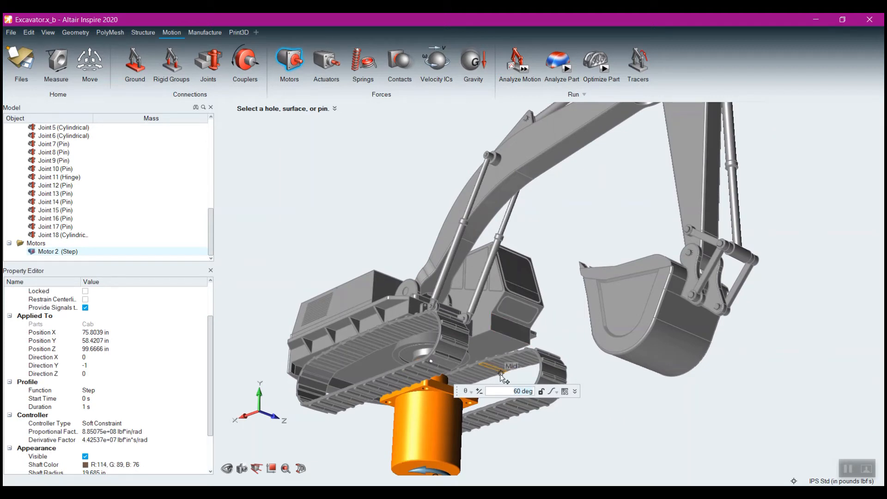
middle_drag(558, 243, 550, 289)
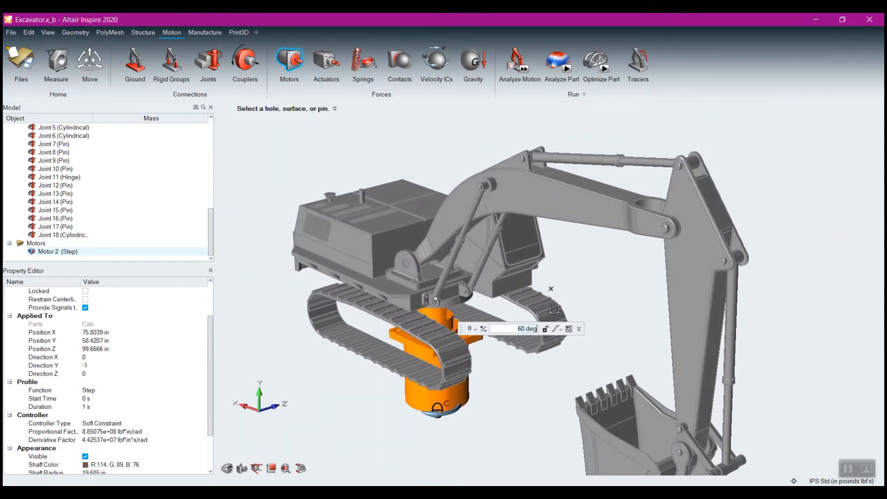
click(525, 70)
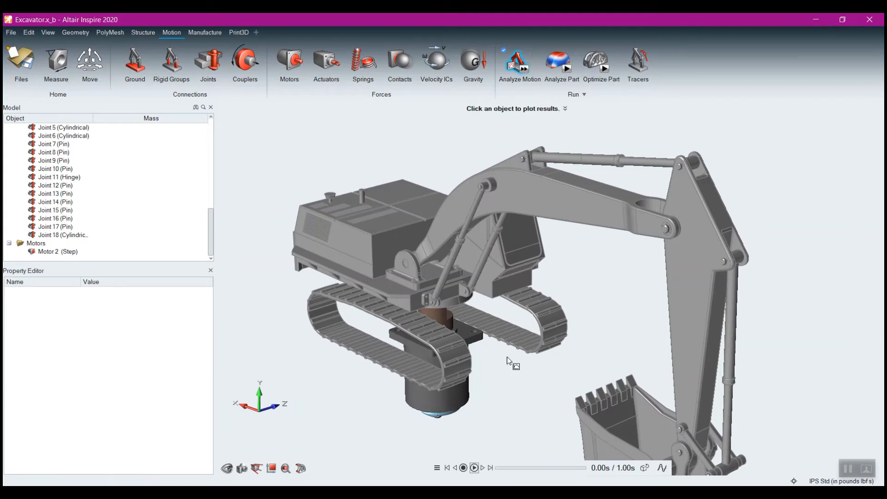
click(500, 468)
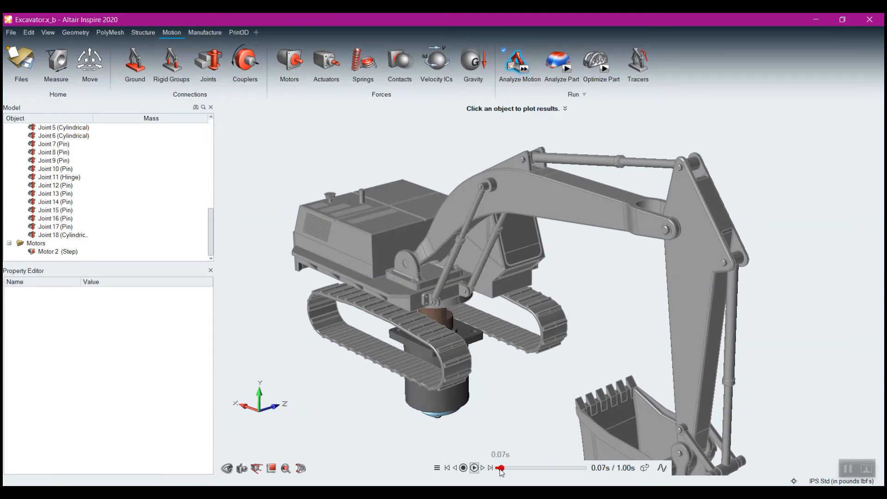
click(474, 468)
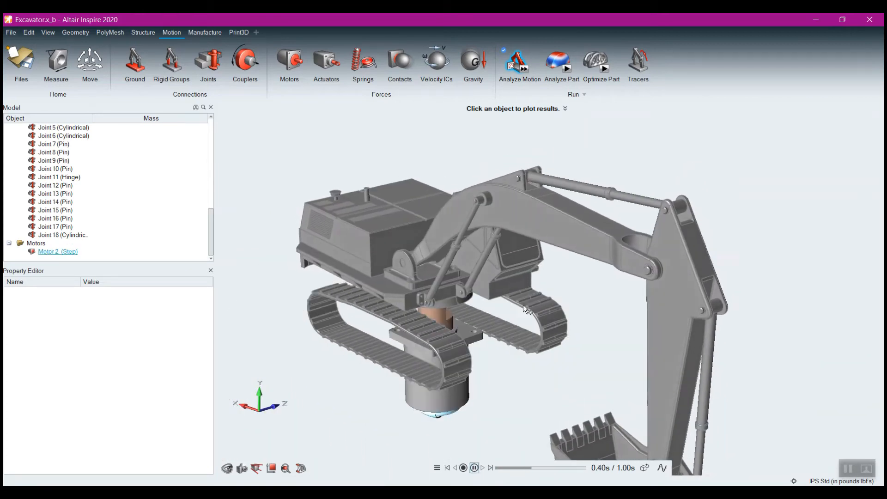
middle_drag(628, 240, 678, 247)
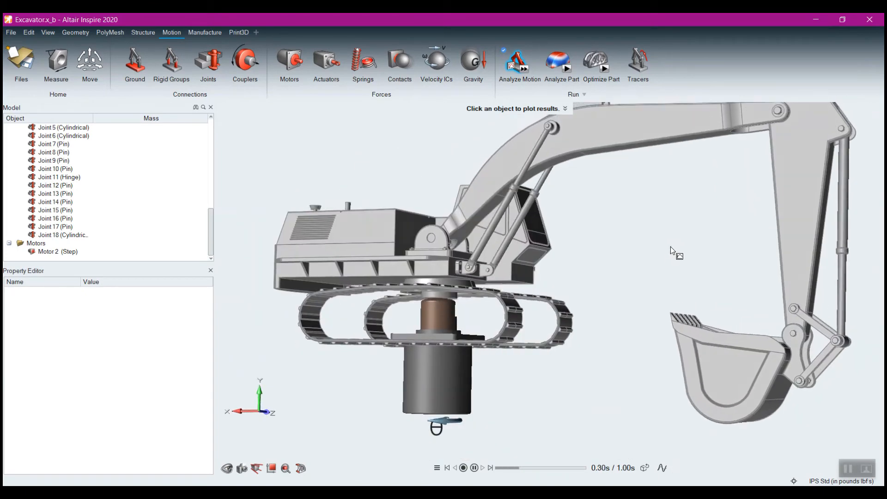
right_click(688, 257)
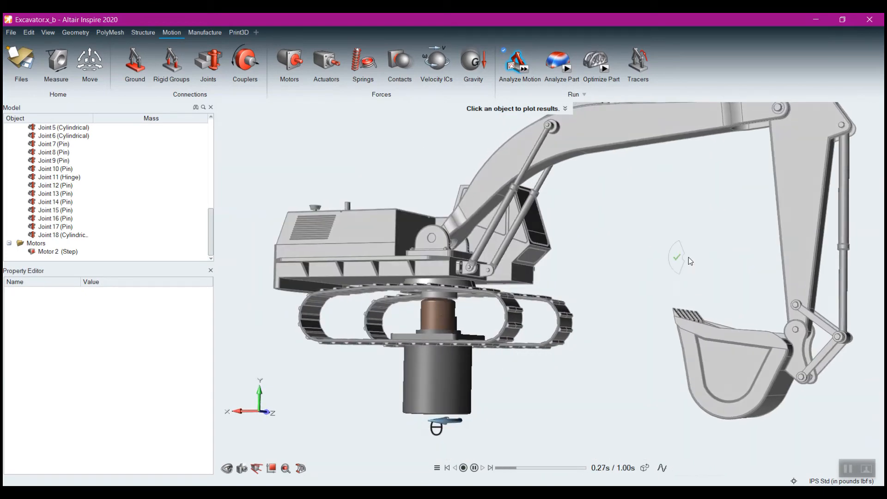
click(676, 258)
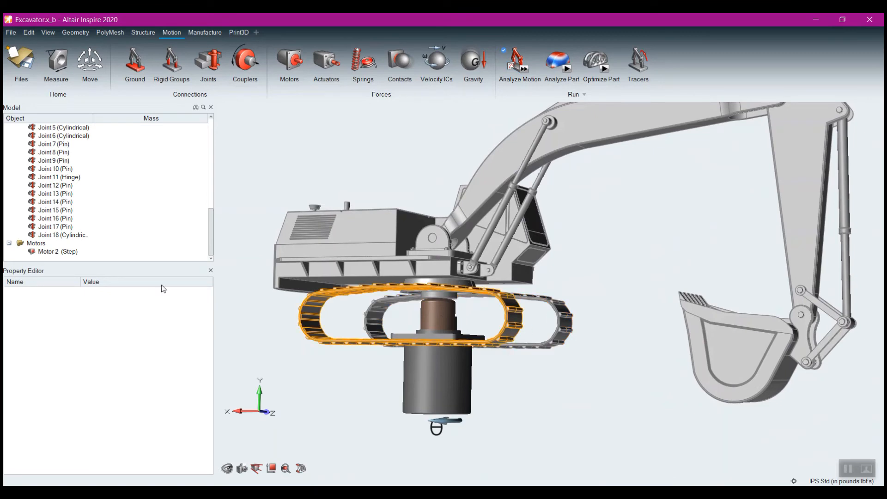
Hide Motor 2 and make the Suspension part visible again
click(36, 252)
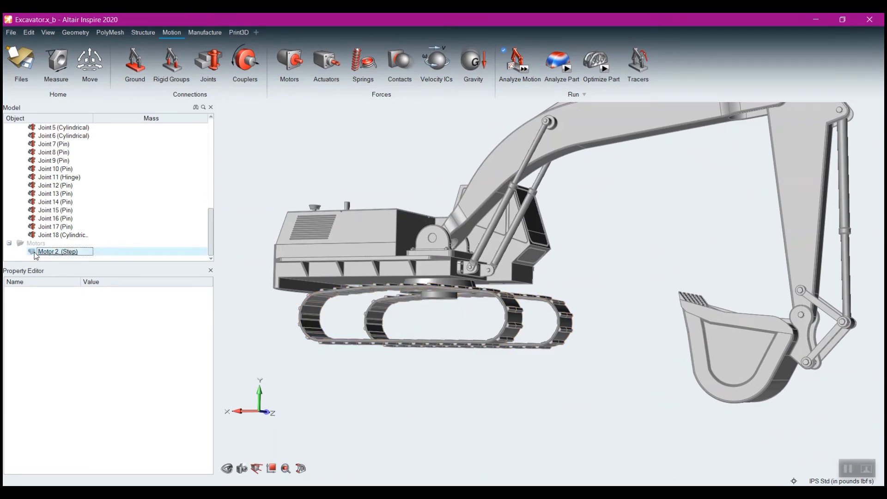
scroll(64, 249, up, 15)
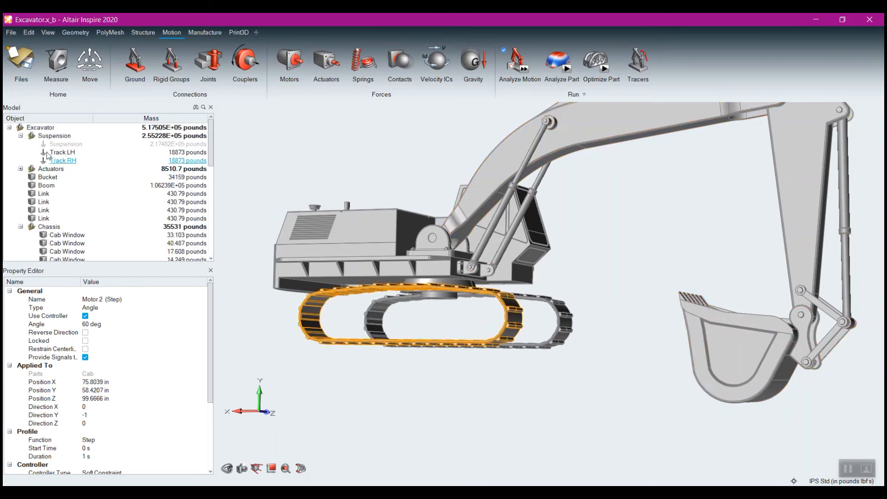
right_drag(512, 384, 485, 387)
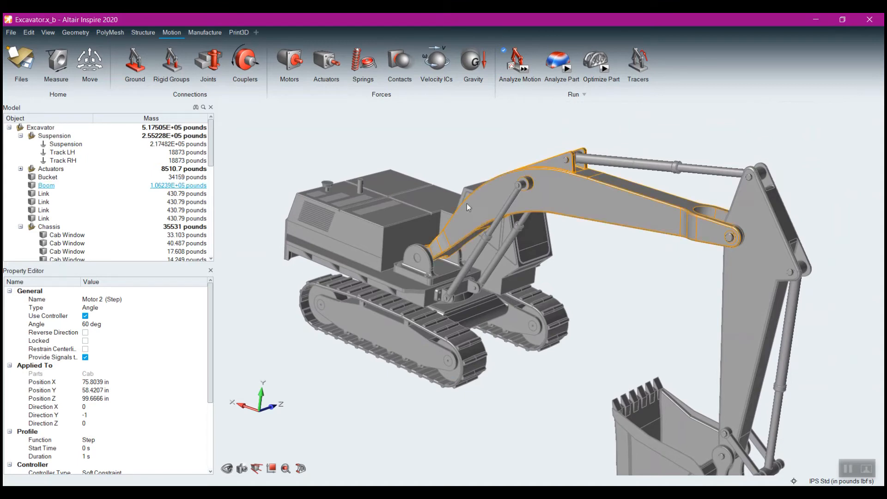
Start an actuator and position its shaft on the circular end face at the boom piston's upper pin
click(326, 64)
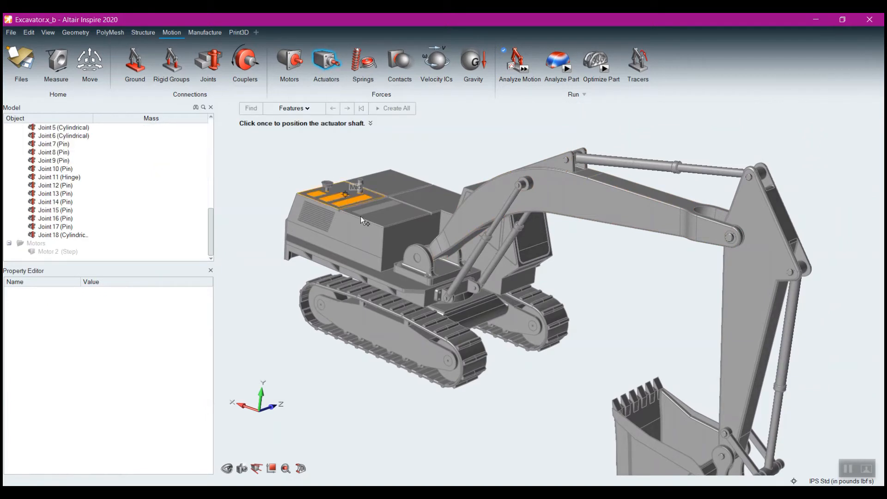
click(298, 109)
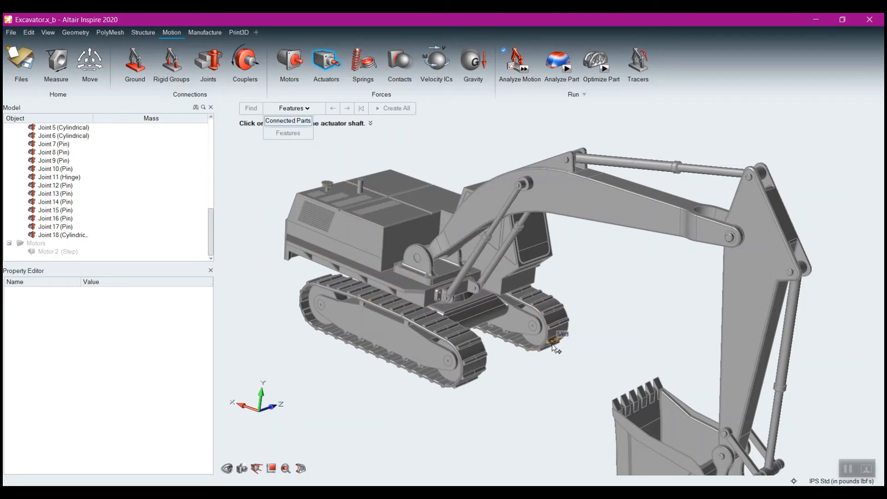
scroll(490, 350, up, 2)
scroll(489, 346, up, 2)
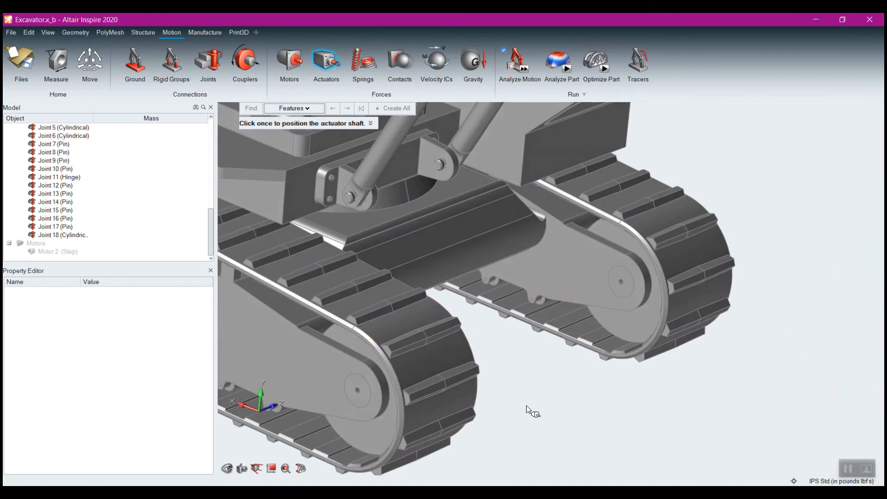
scroll(525, 403, down, 5)
scroll(527, 333, up, 4)
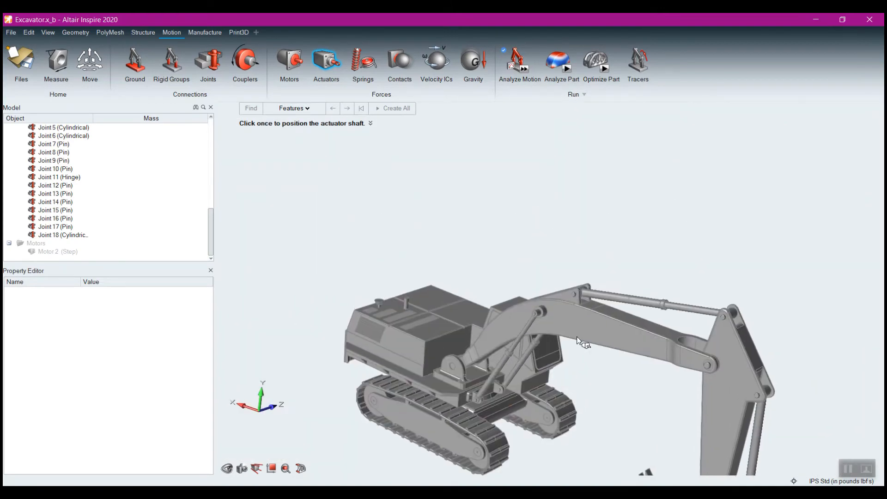
scroll(537, 309, up, 5)
click(473, 284)
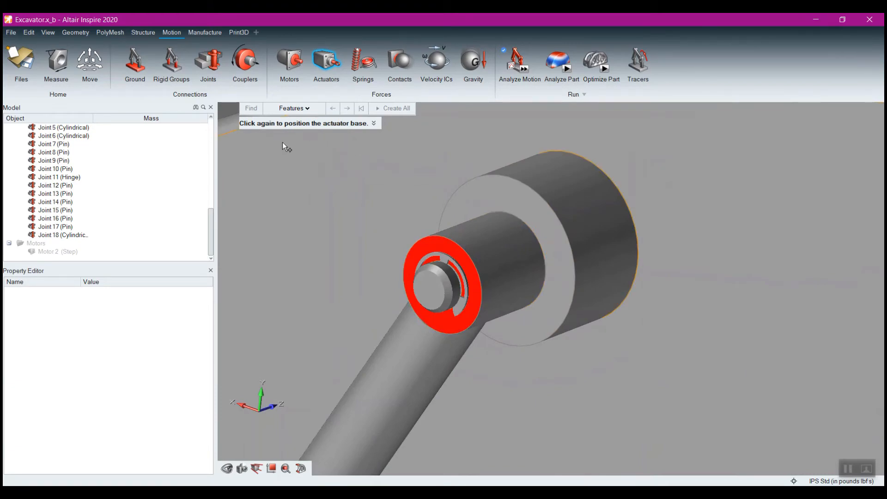
Position the actuator's base on the cab bracket at the lower end of the boom cylinder
scroll(355, 314, down, 6)
right_drag(354, 313, 566, 150)
right_drag(437, 295, 483, 165)
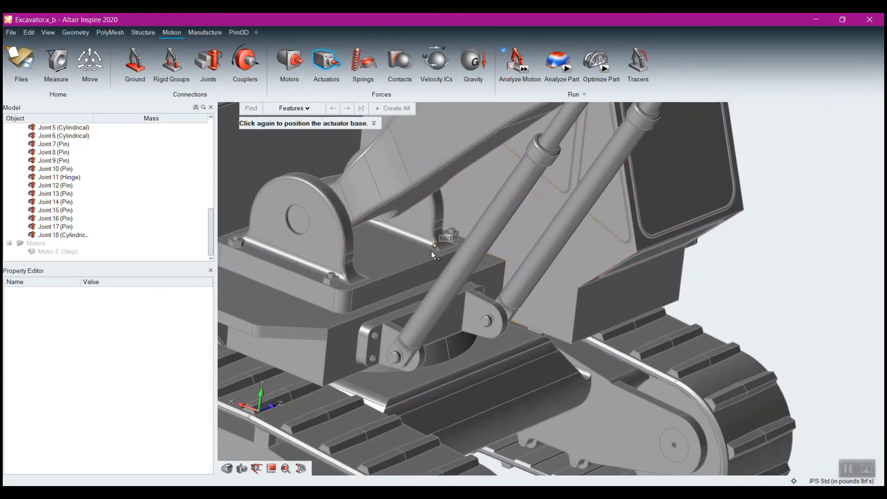
right_drag(427, 262, 461, 196)
scroll(414, 293, up, 3)
click(435, 258)
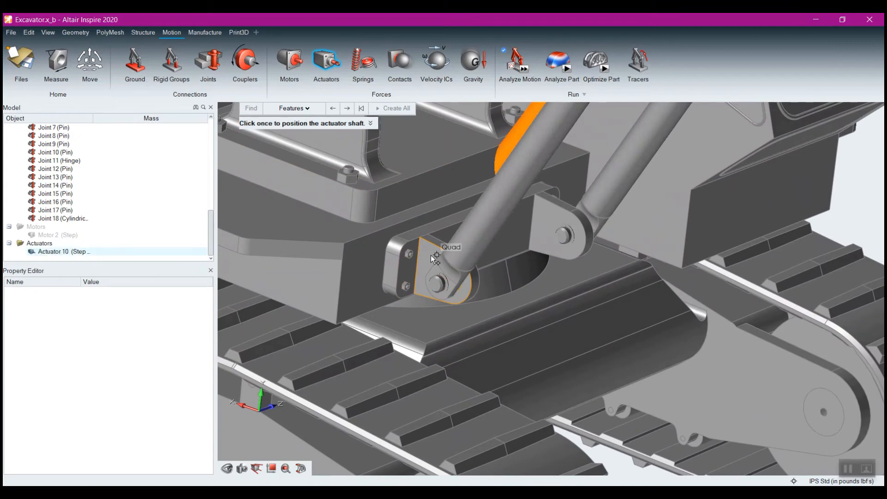
Examine the new actuator's placement from several angles and review its type and profile function options
scroll(506, 276, down, 5)
scroll(572, 254, up, 3)
middle_drag(571, 254, 544, 229)
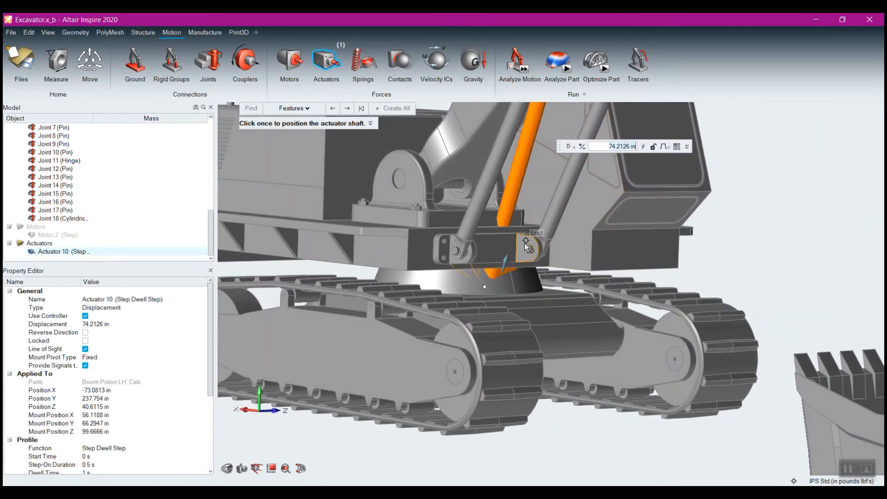
mouse_move(490, 276)
middle_down()
mouse_move(493, 303)
mouse_move(508, 318)
mouse_move(565, 352)
mouse_move(571, 340)
middle_up()
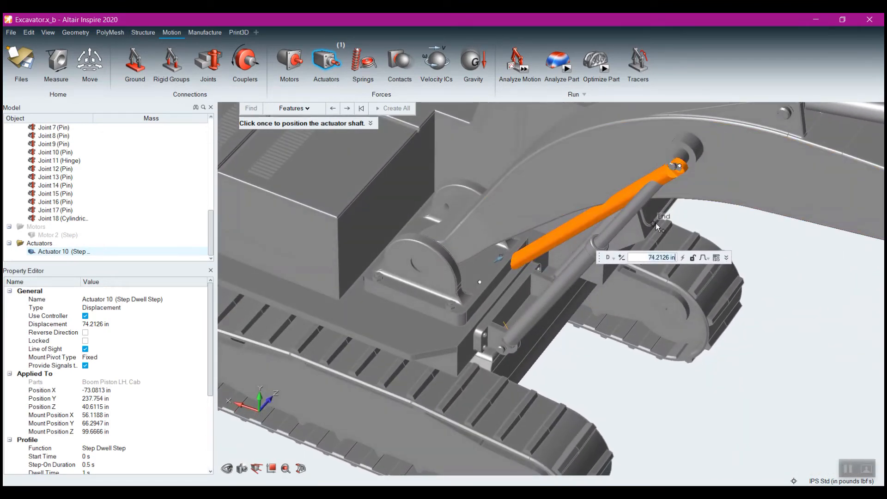
click(613, 258)
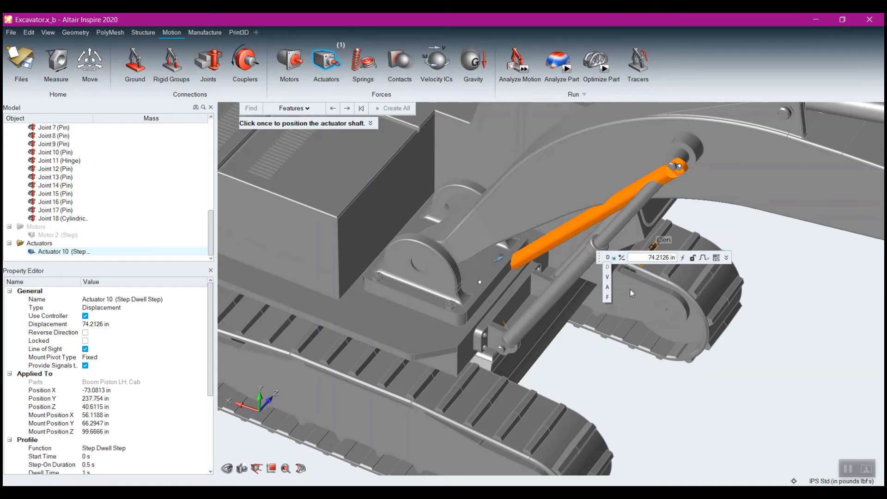
click(708, 258)
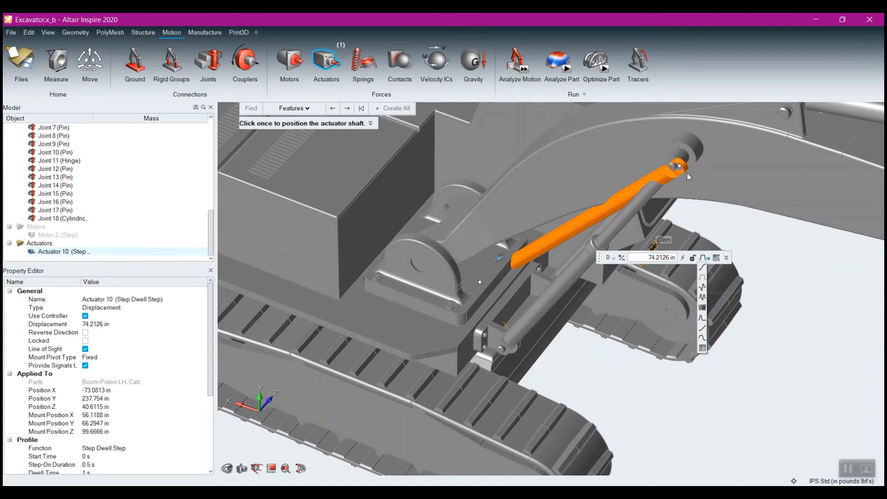
Leave the Actuators tool and delete the manually placed actuator
right_click(688, 397)
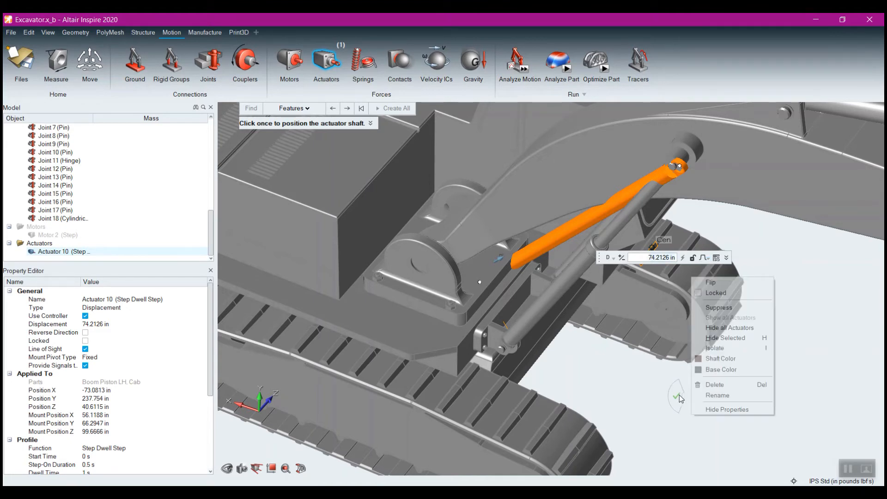
click(678, 396)
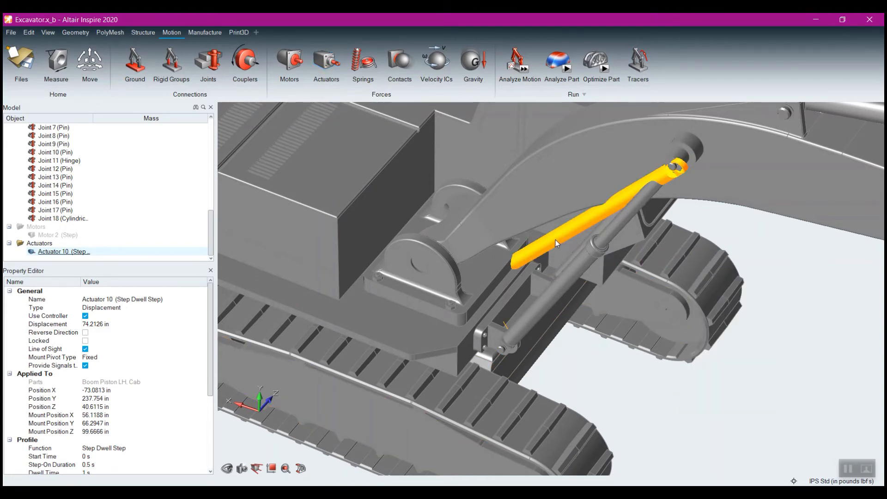
key(Delete)
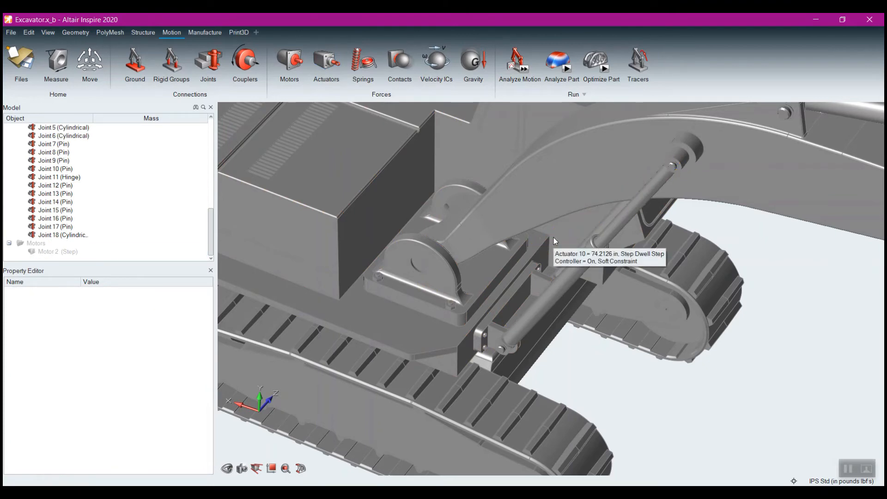
Find the actuator candidates by connected parts and create actuators on all detected cylinder-piston pairs
middle_drag(703, 403, 640, 323)
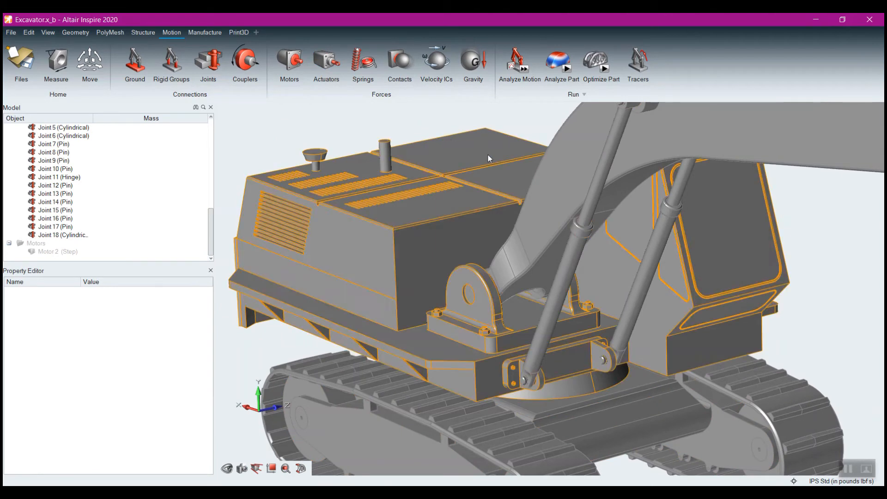
click(326, 62)
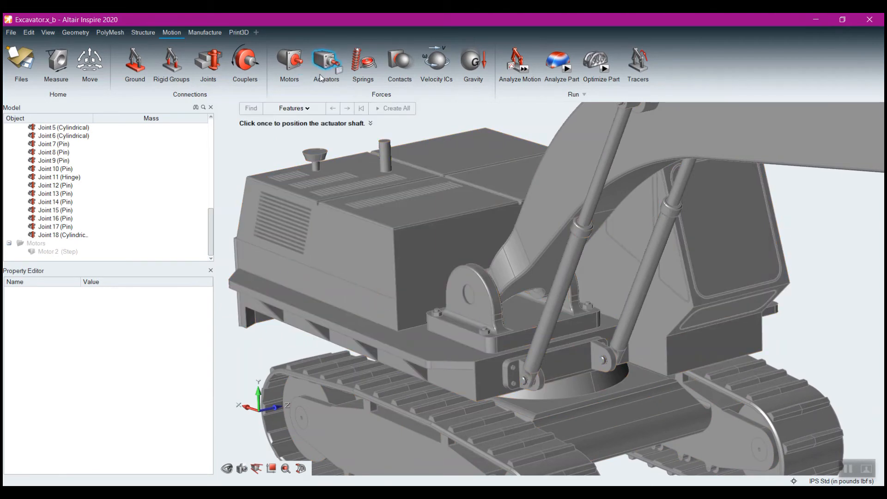
click(296, 108)
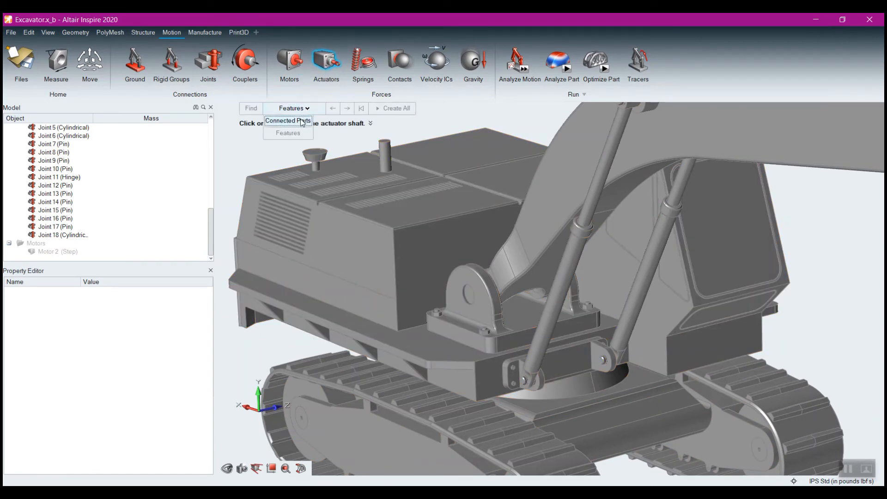
click(302, 121)
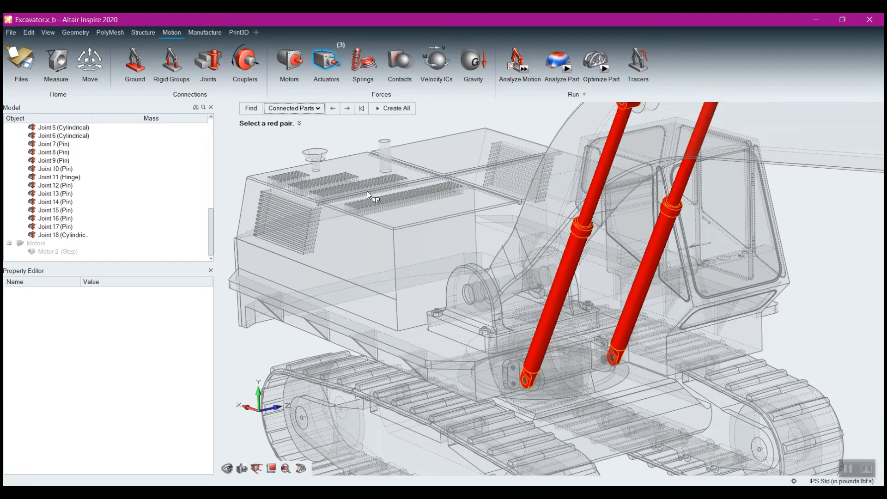
scroll(589, 264, down, 5)
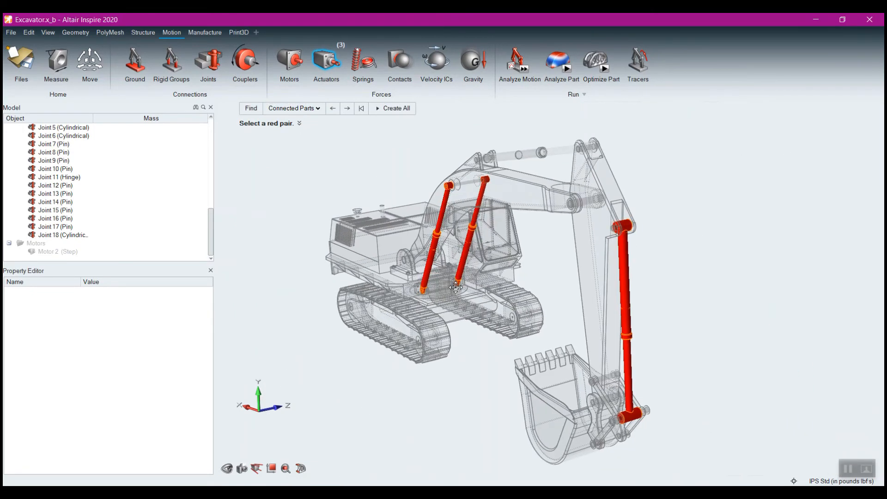
right_drag(483, 289, 530, 275)
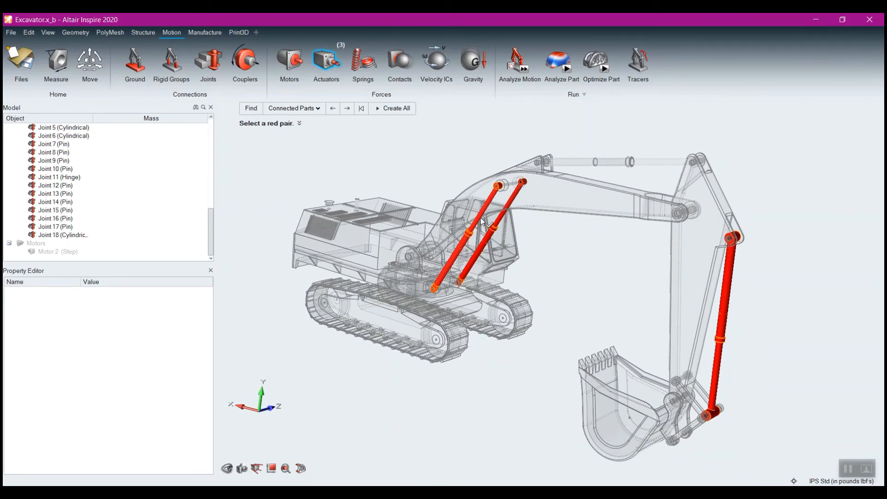
scroll(481, 217, up, 5)
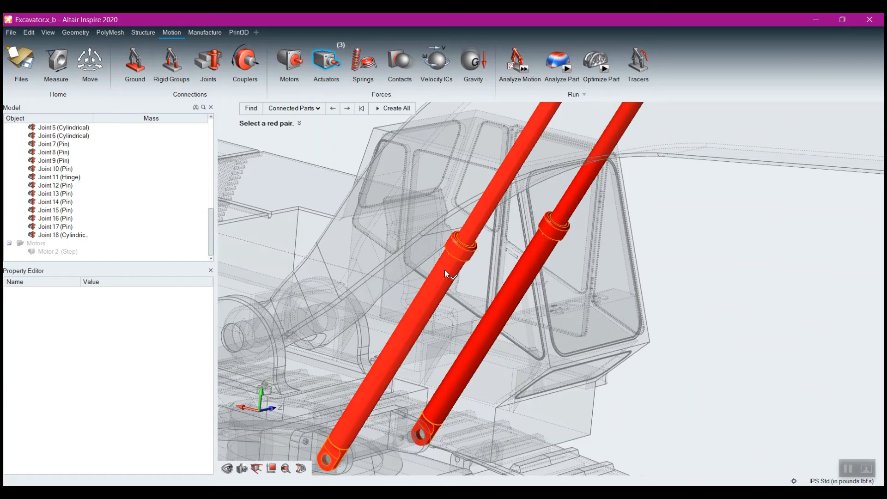
click(391, 110)
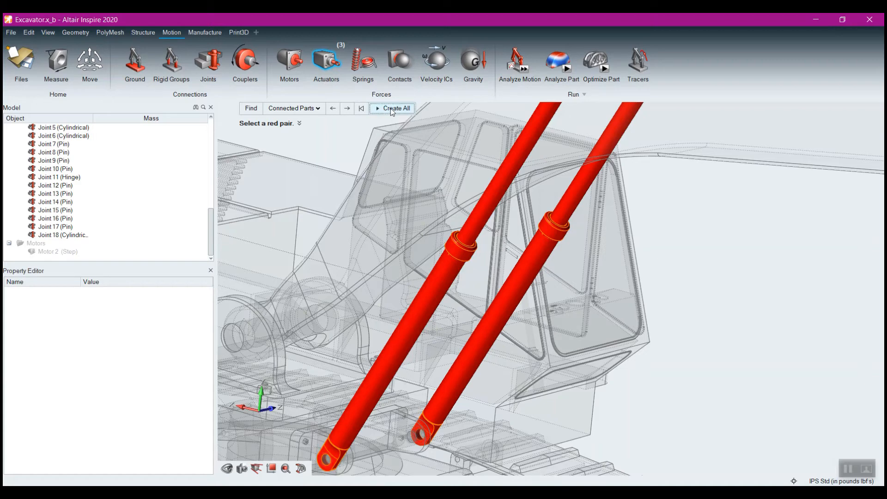
Examine the new actuators on the bucket and boom cylinders, and leave the Actuators tool
scroll(634, 434, down, 5)
scroll(634, 434, down, 3)
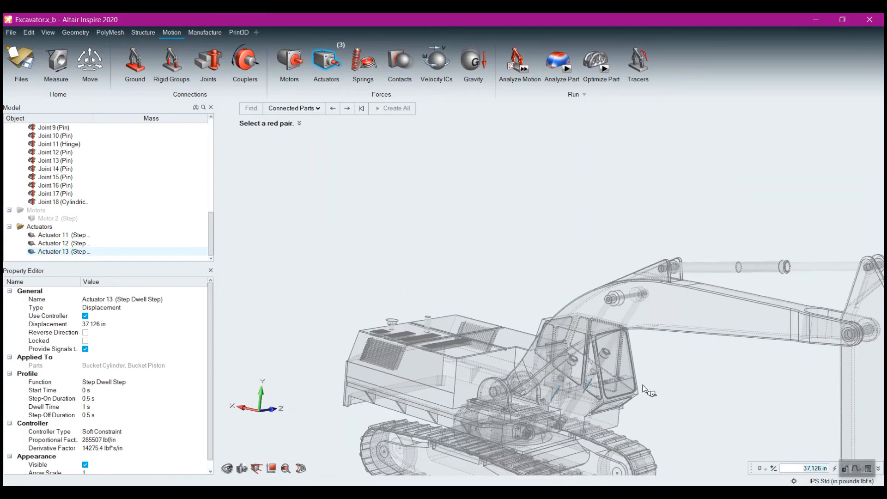
scroll(465, 228, down, 2)
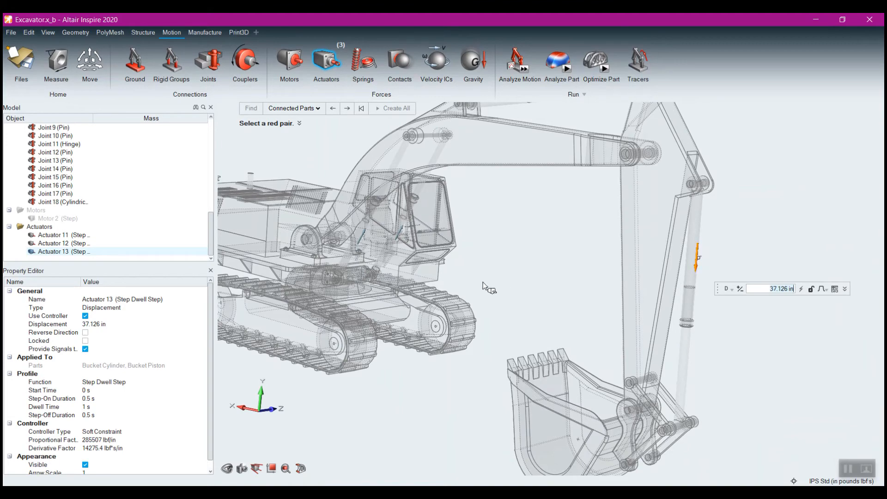
scroll(483, 282, up, 2)
right_drag(403, 270, 594, 340)
scroll(551, 320, up, 1)
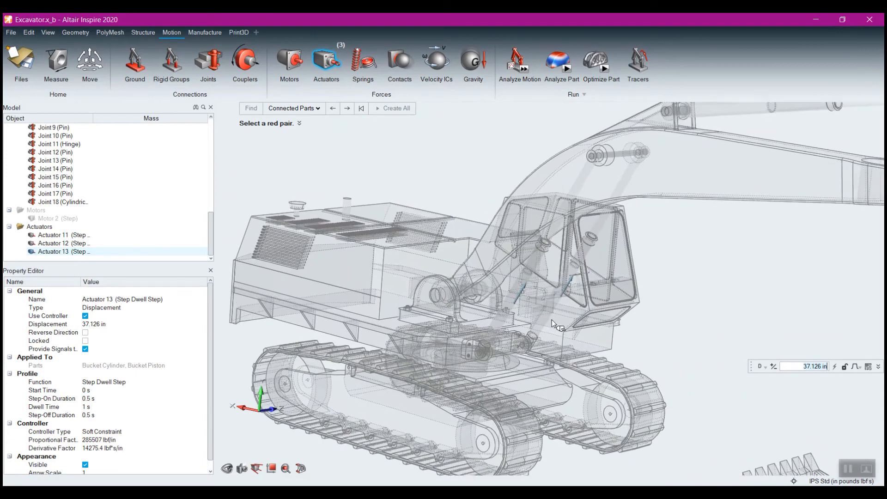
scroll(551, 320, up, 2)
scroll(499, 272, up, 2)
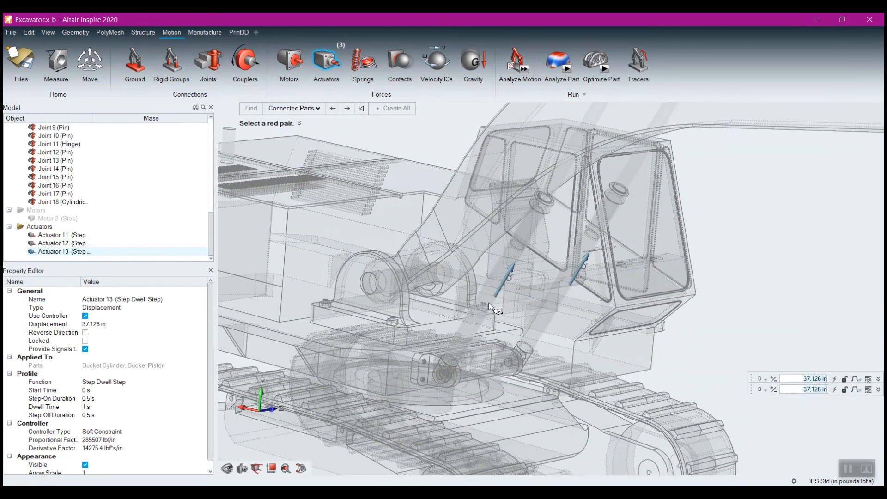
click(515, 264)
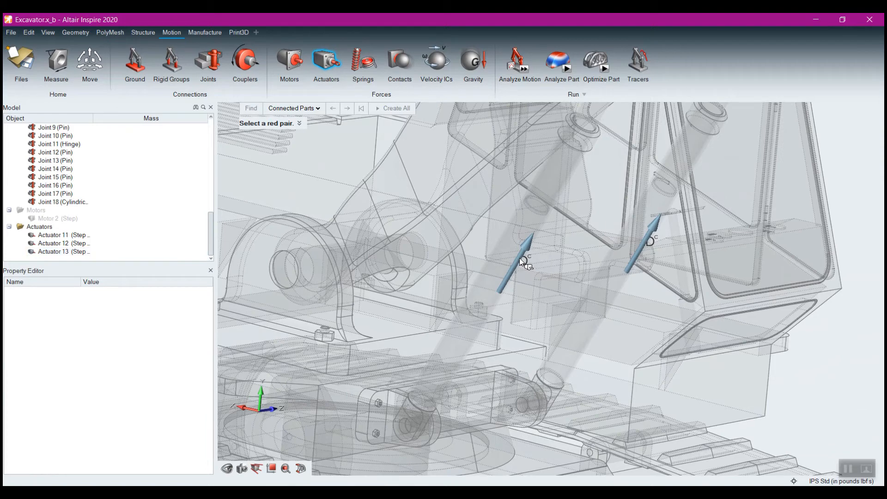
right_click(818, 400)
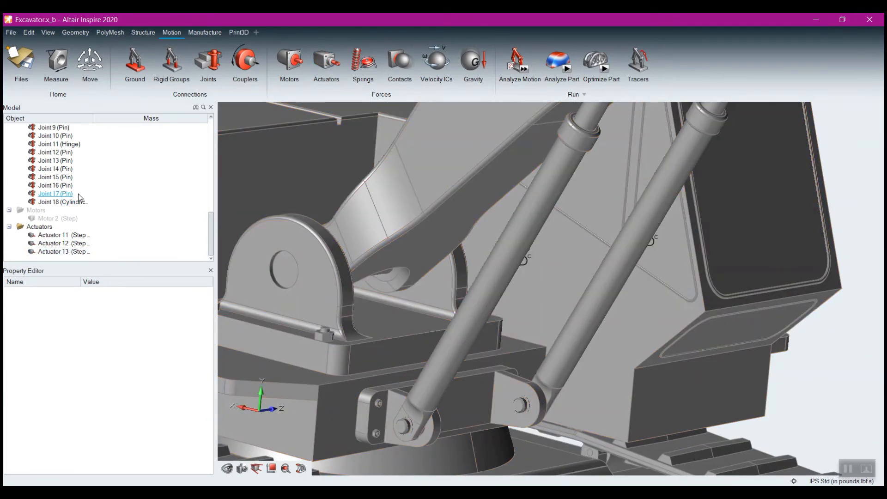
Set the displacement of both boom cylinder actuators, Actuator 11 and Actuator 12, to 12 in
middle_drag(622, 324, 489, 287)
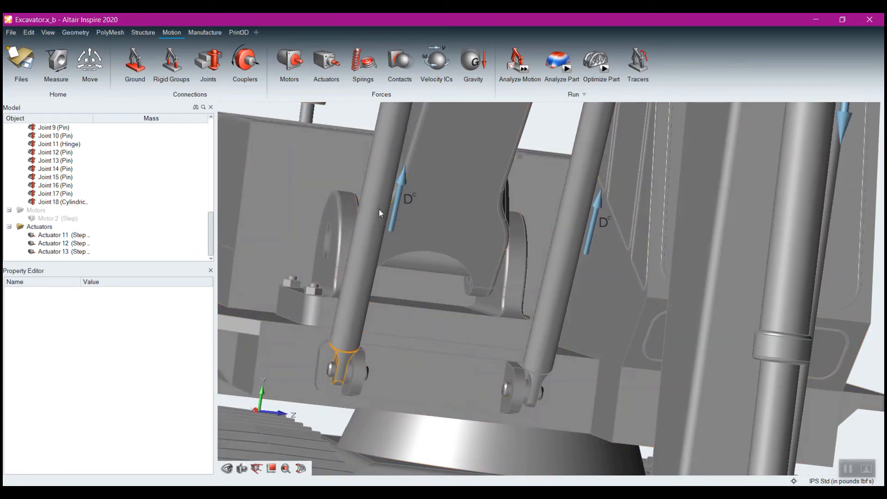
double_click(397, 214)
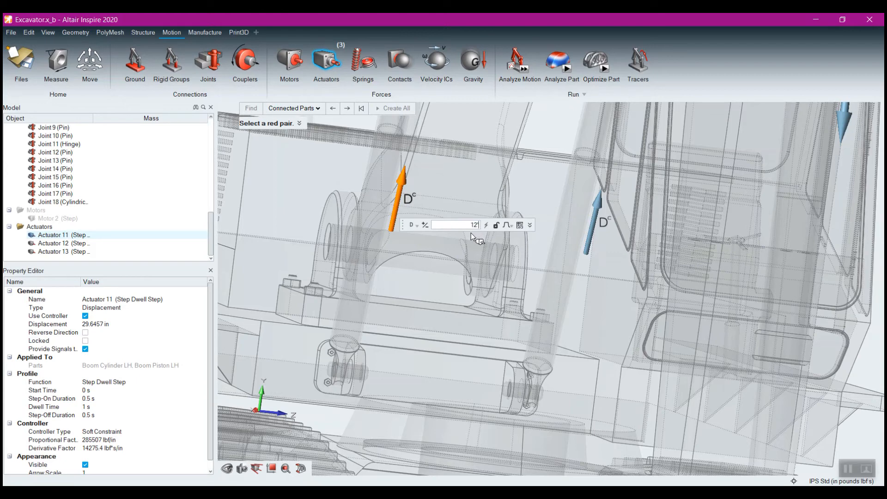
key(Return)
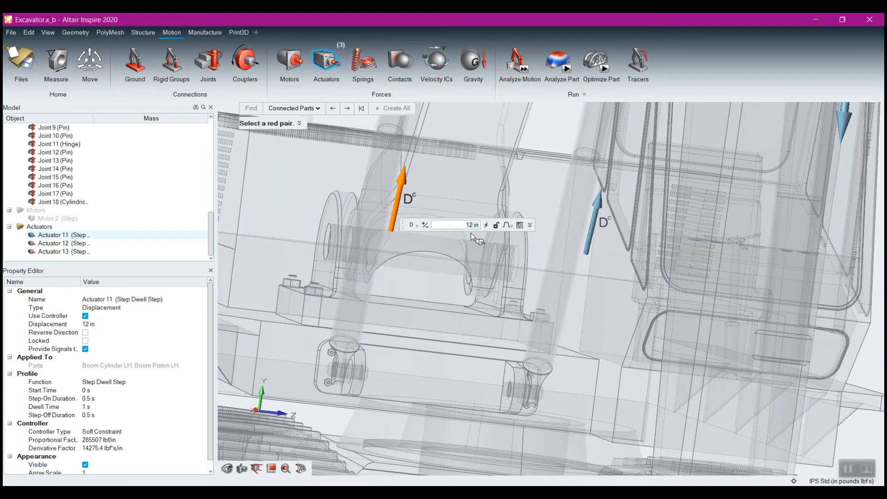
click(594, 215)
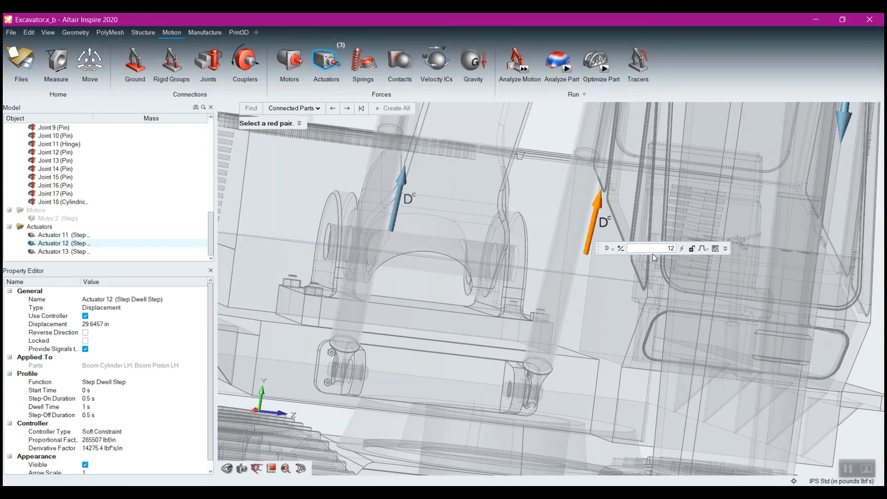
key(Return)
Change Actuator 12's profile function to Step with a duration of 1 s
click(93, 382)
click(93, 382)
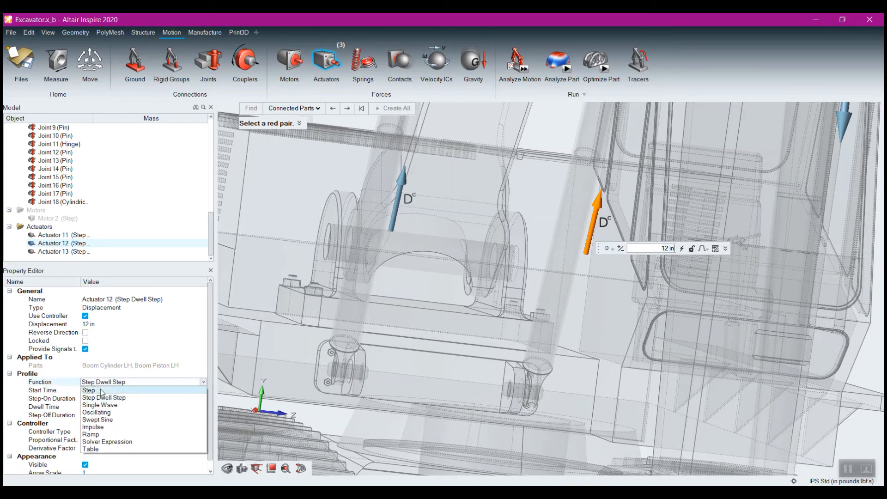
click(102, 391)
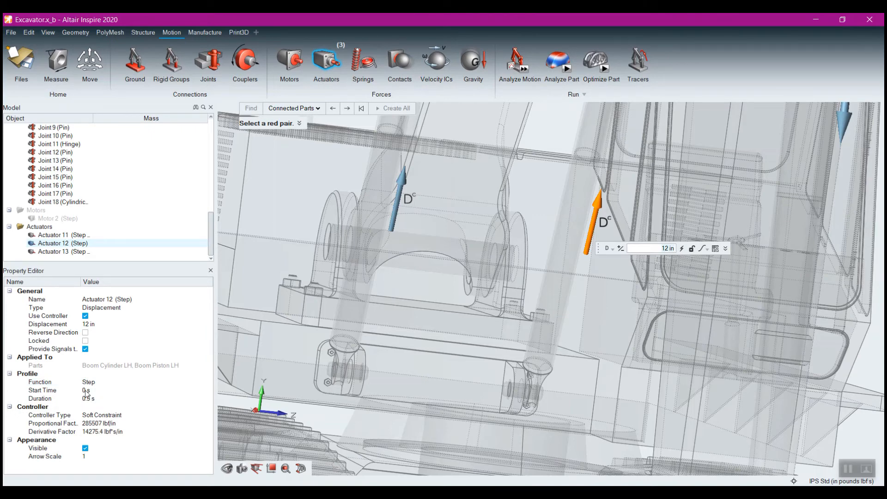
click(92, 398)
text(1)
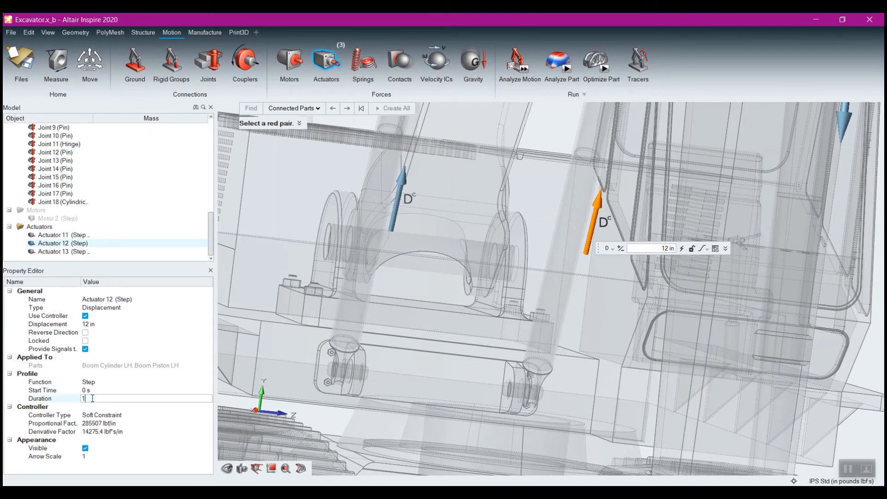
key(Return)
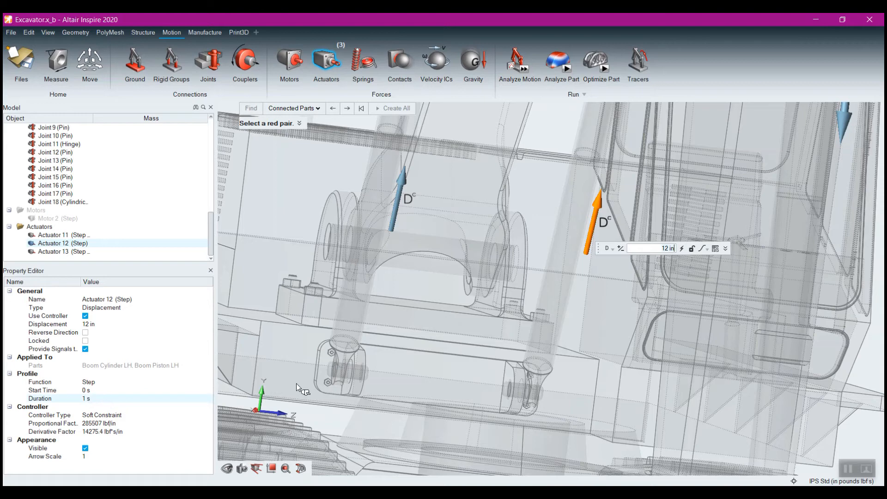
Change Actuator 11's profile function to Step with a duration of 1 s
click(396, 207)
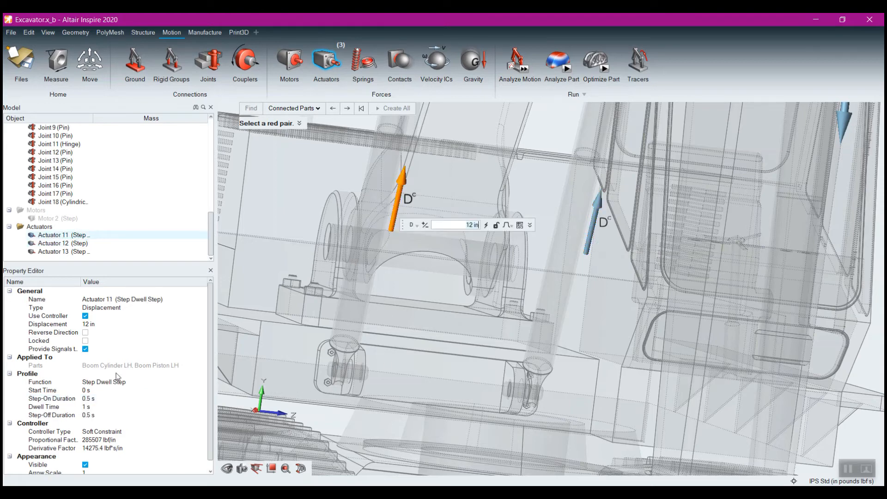
click(102, 383)
click(88, 399)
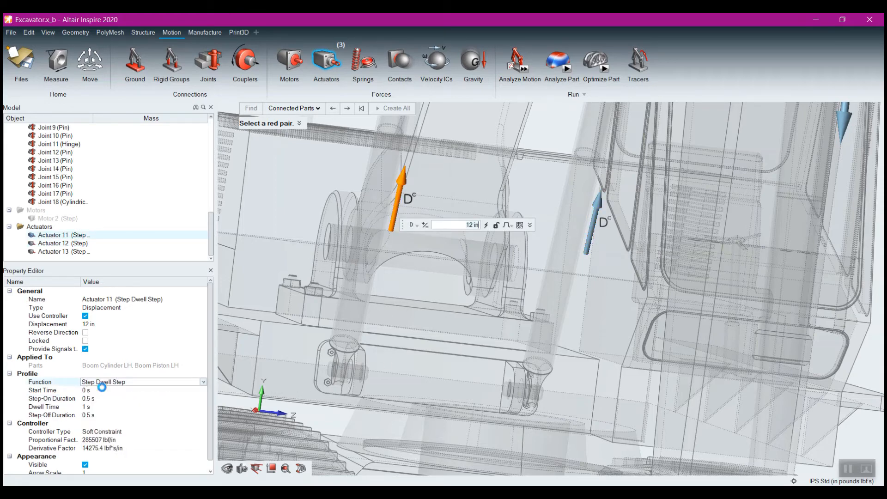
click(87, 397)
text(1 s)
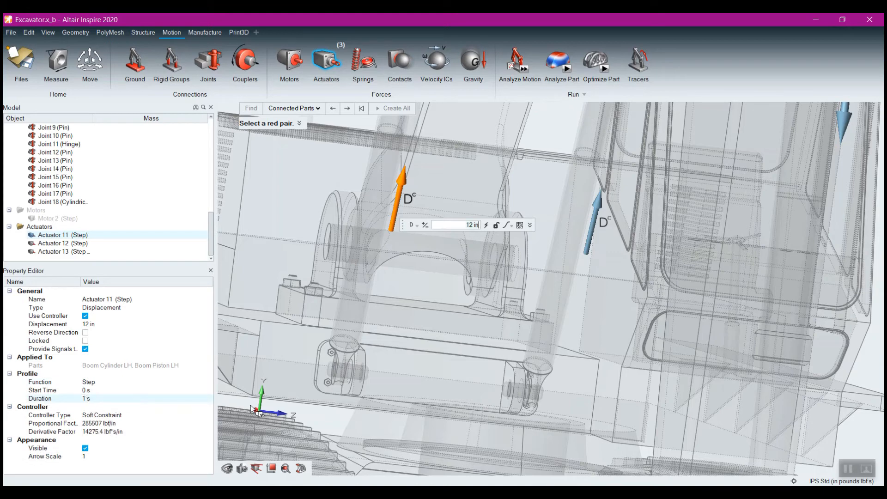
Leave the Actuators tool and run the motion analysis of the excavator
scroll(437, 219, down, 10)
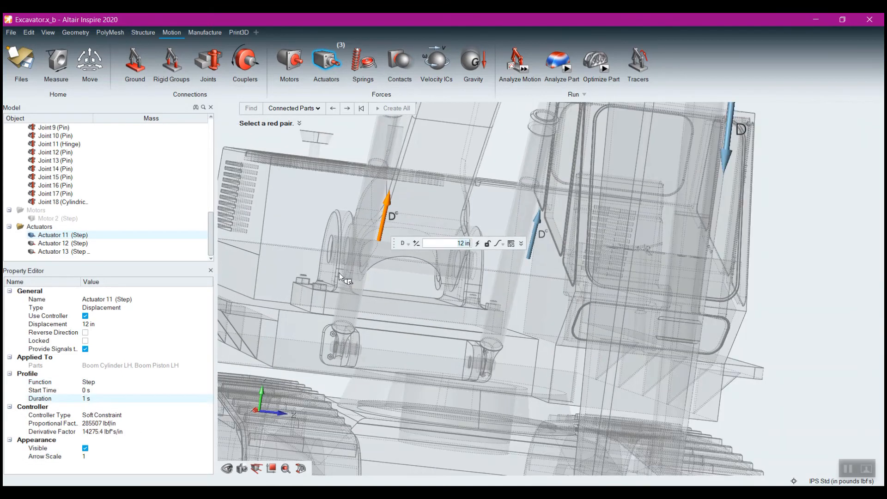
middle_drag(455, 219, 434, 213)
middle_drag(249, 191, 436, 228)
right_click(449, 256)
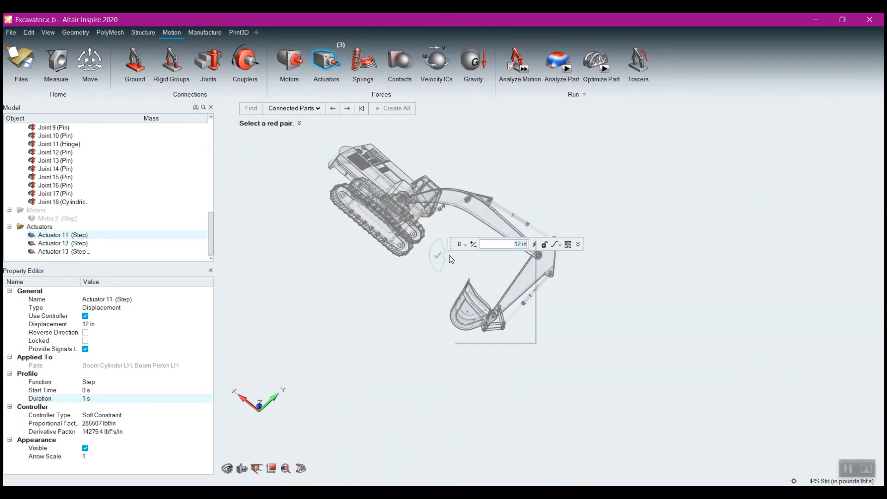
middle_drag(505, 244, 496, 210)
middle_drag(402, 142, 389, 131)
click(523, 69)
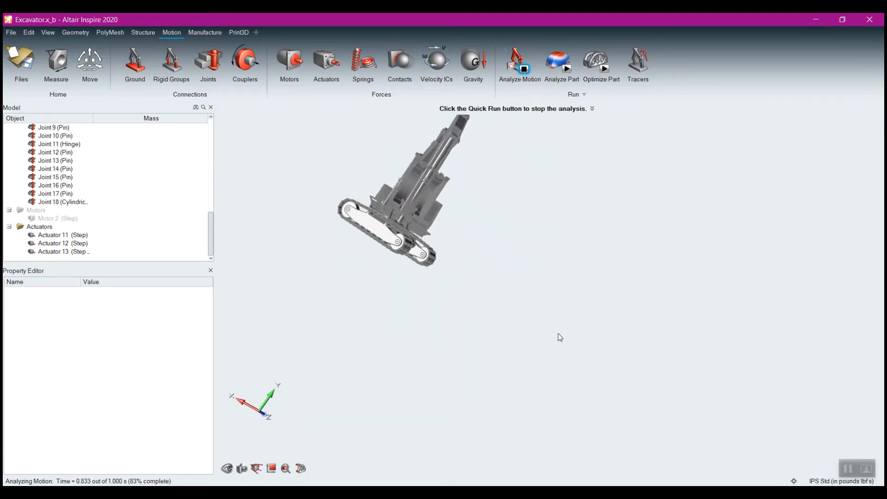
Scrub through the motion results from the start to about 0.97 s to review the excavator's movement
middle_drag(660, 275, 446, 245)
middle_drag(501, 288, 429, 300)
scroll(439, 296, up, 4)
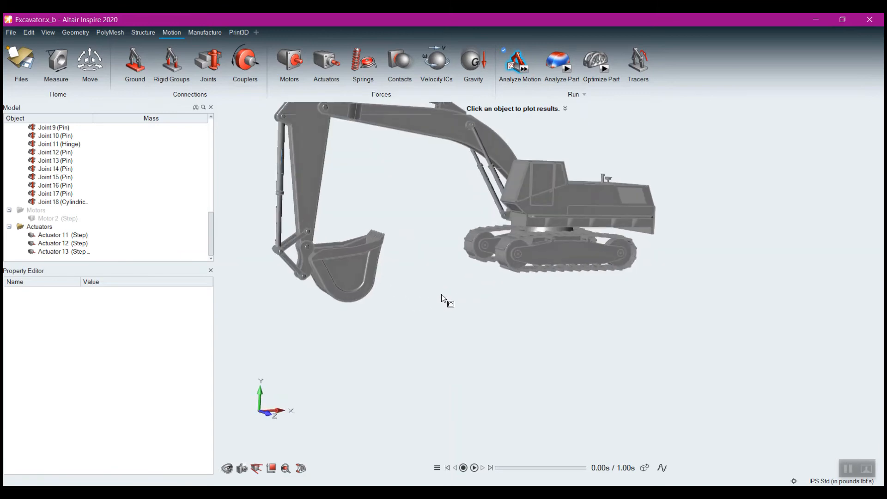
right_drag(442, 295, 397, 352)
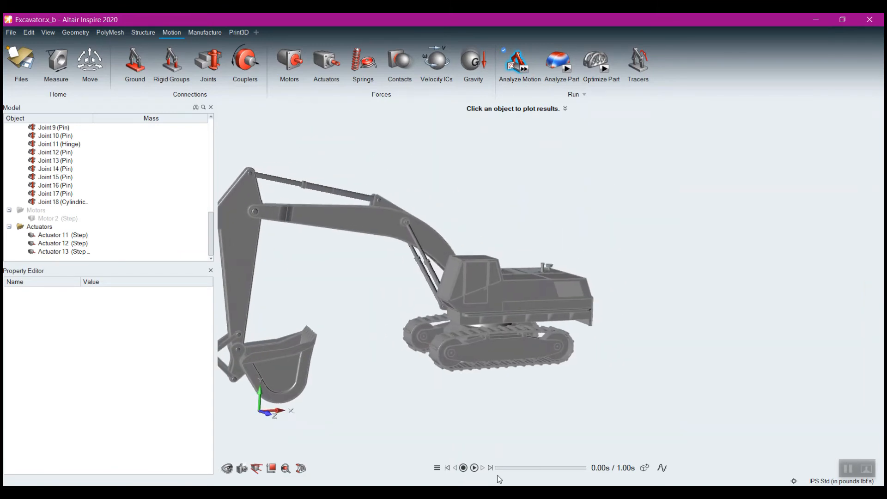
drag(496, 468, 583, 472)
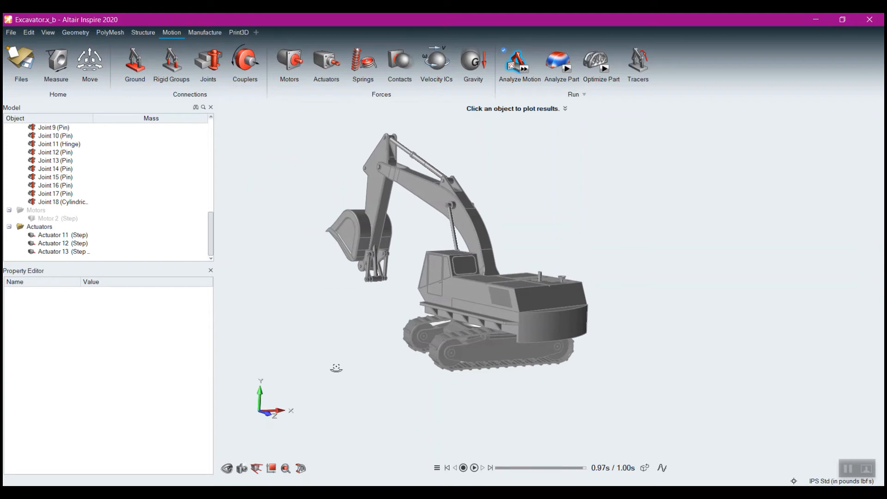
Plot the force required by Actuator 13 on the bucket cylinder
right_drag(337, 367, 538, 325)
right_drag(428, 265, 459, 356)
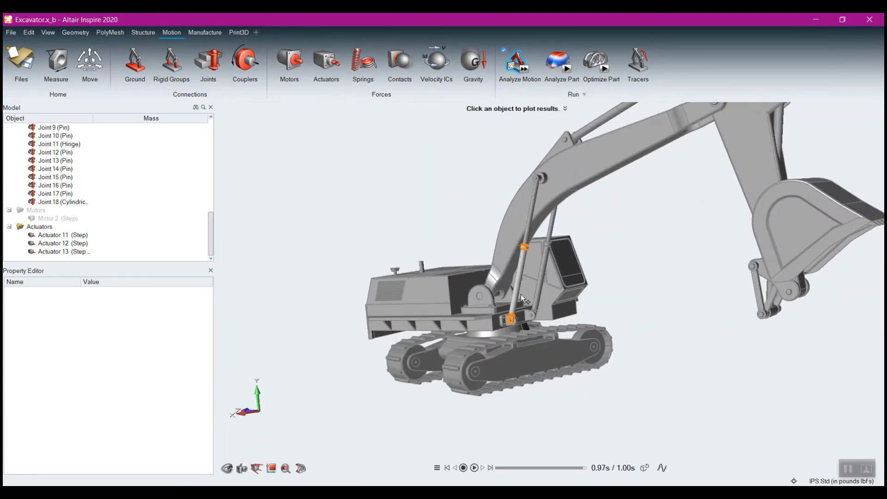
scroll(522, 288, up, 5)
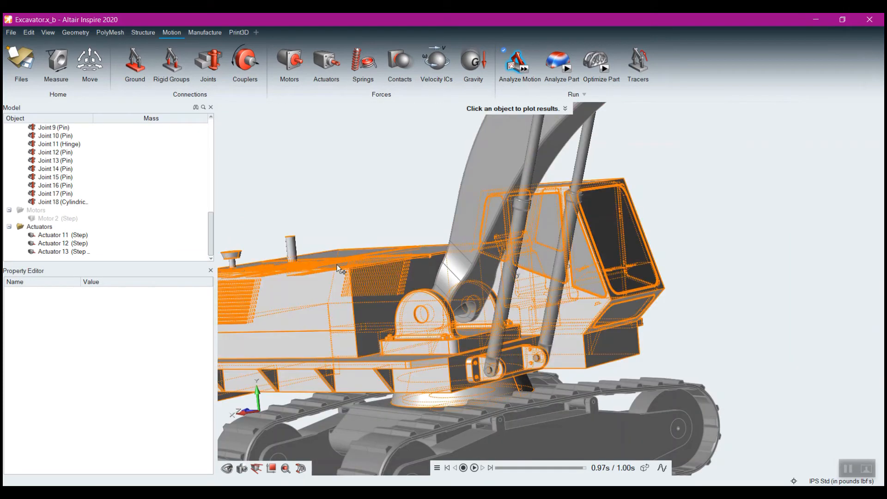
click(64, 252)
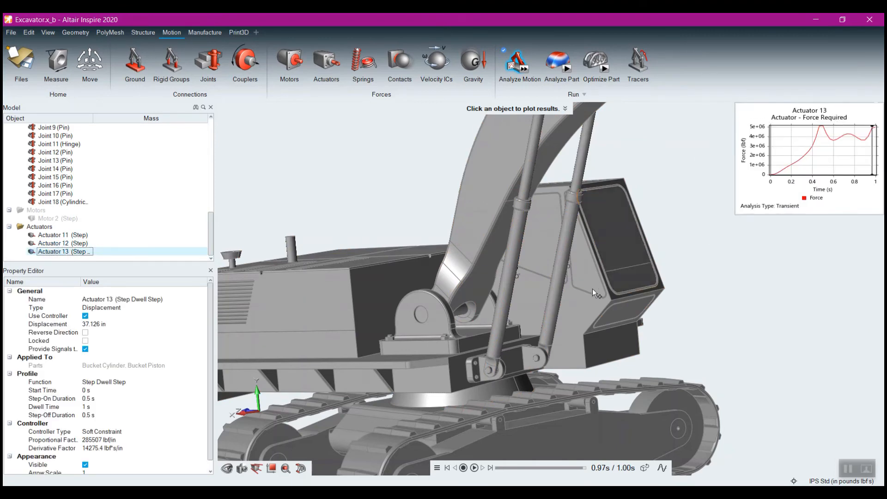
Plot the force required by Actuator 11 on the left-hand boom cylinder
middle_drag(545, 304, 454, 296)
scroll(455, 296, up, 4)
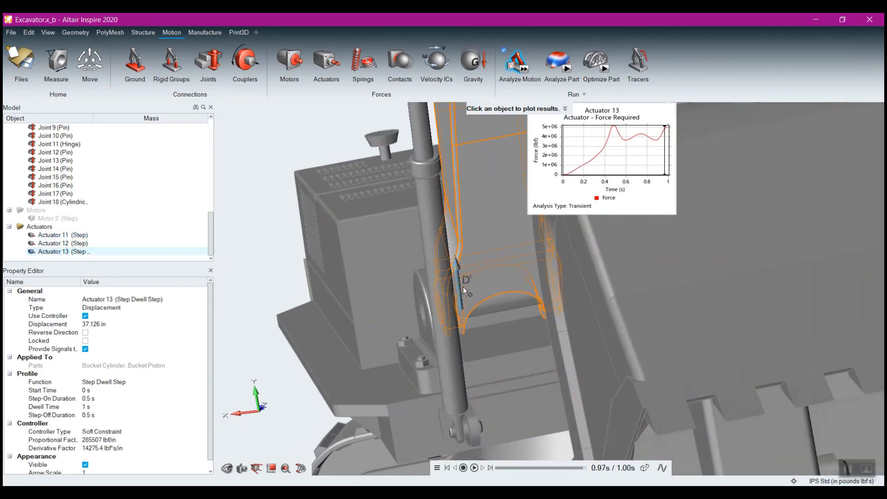
click(457, 284)
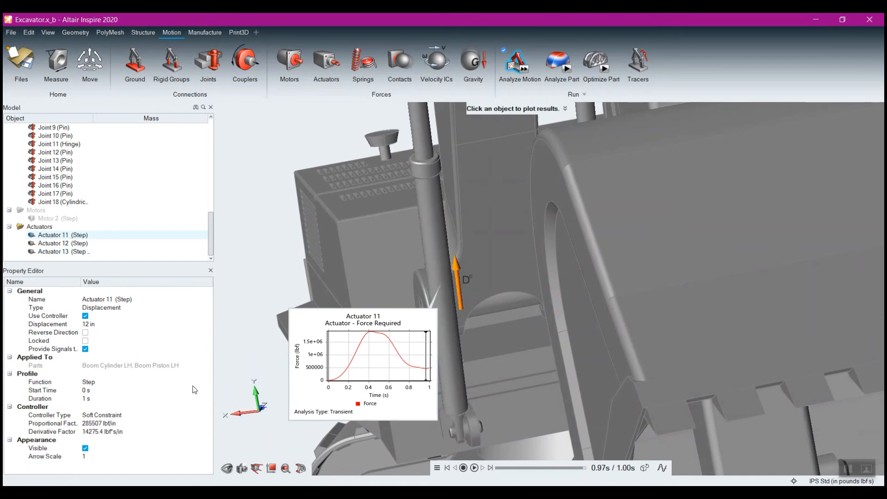
Leave the motion results and examine Actuator 11's displacement curve in the Profile Editor, then close the editor
right_click(276, 135)
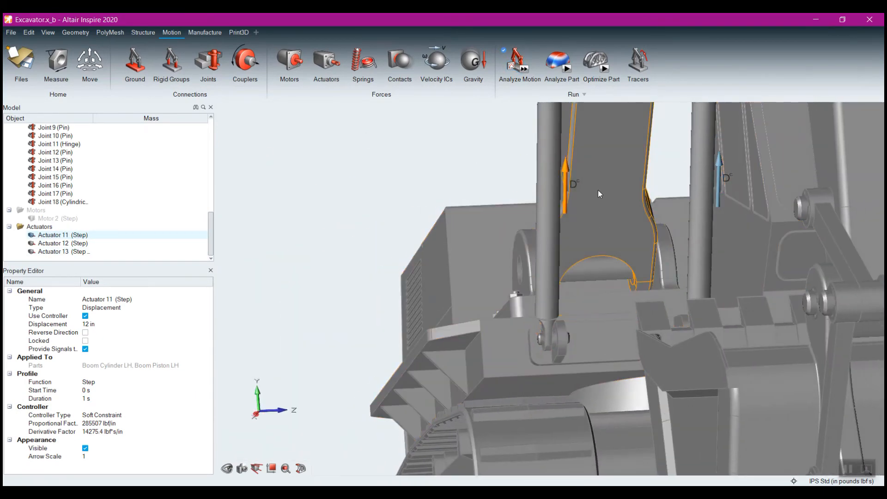
double_click(564, 192)
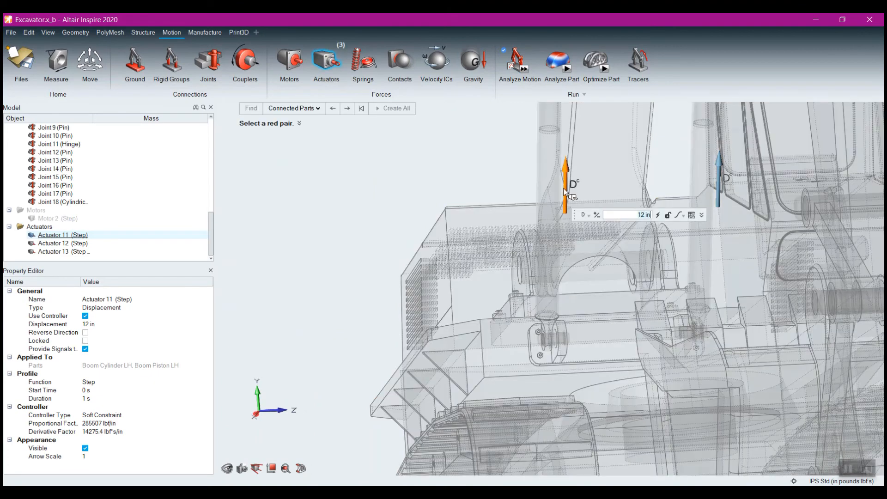
click(692, 216)
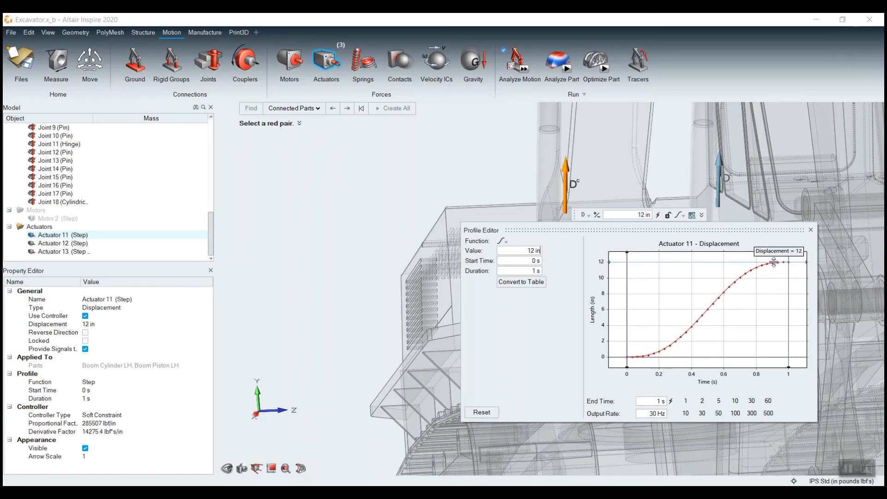
middle_drag(489, 170, 510, 184)
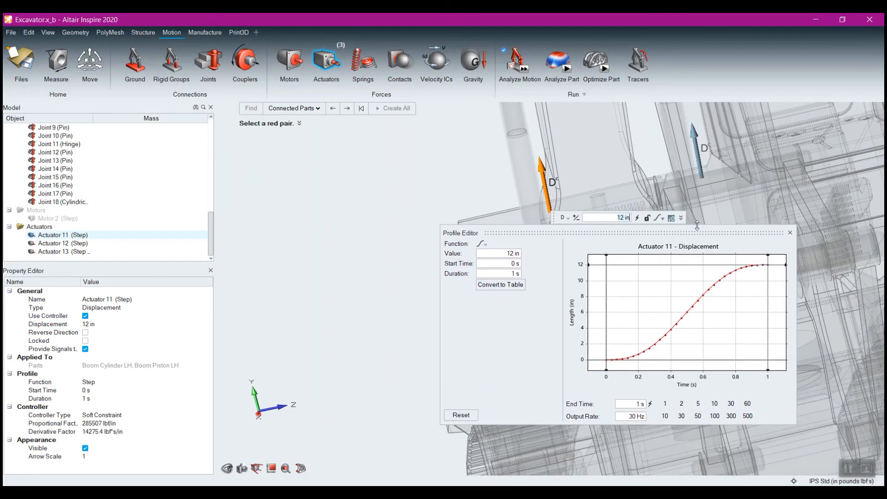
click(789, 233)
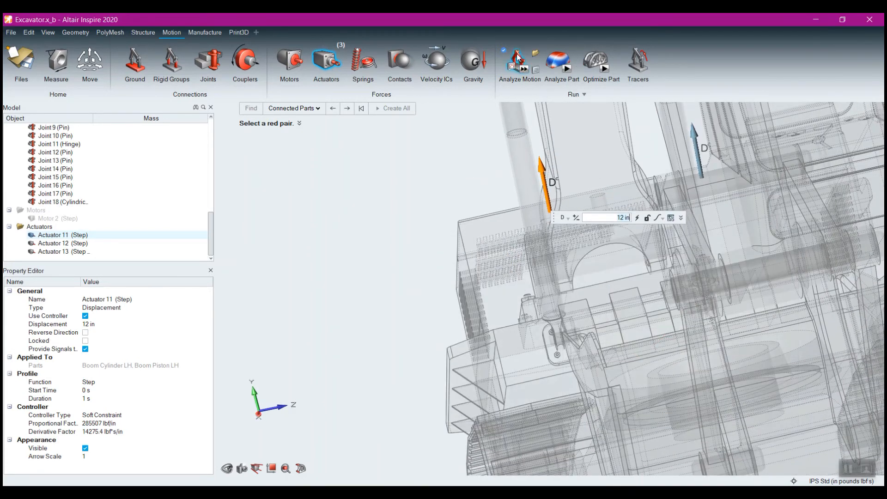
Return to the motion results to inspect Actuator 11's force plot, then leave the results and view the whole excavator
click(511, 67)
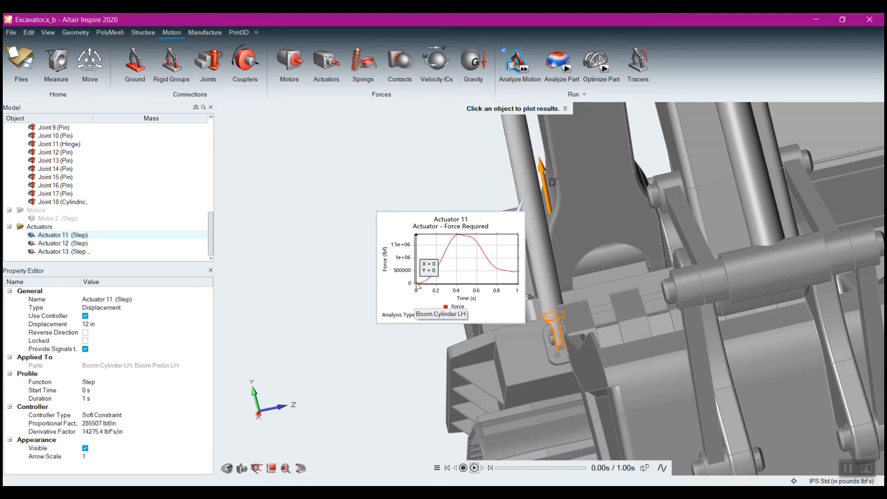
mouse_move(471, 240)
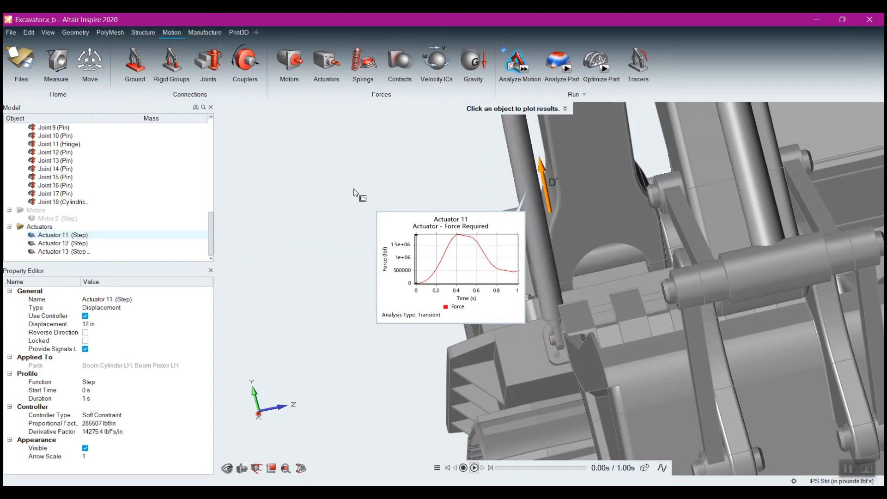
key(Escape)
middle_drag(337, 200, 449, 238)
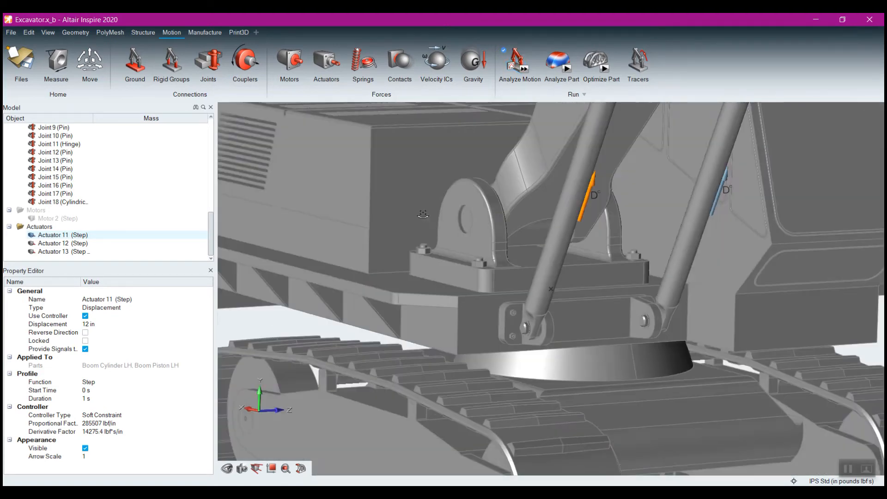
scroll(452, 240, down, 8)
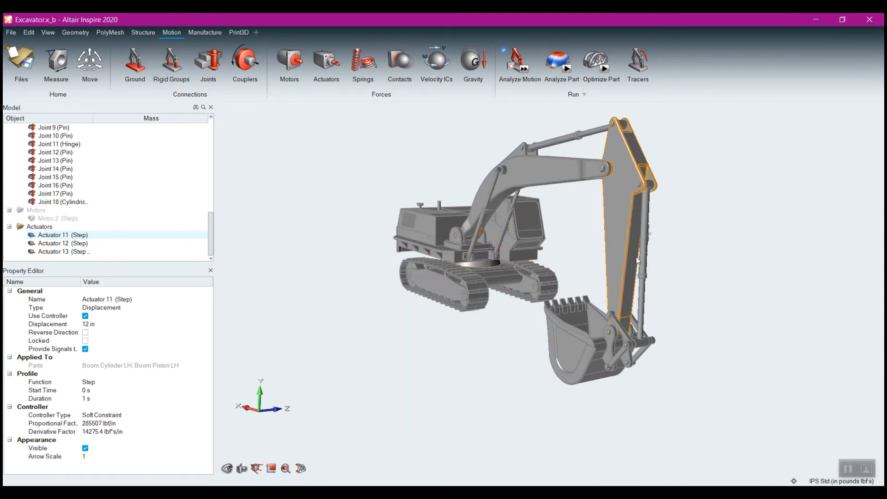
right_drag(696, 263, 532, 296)
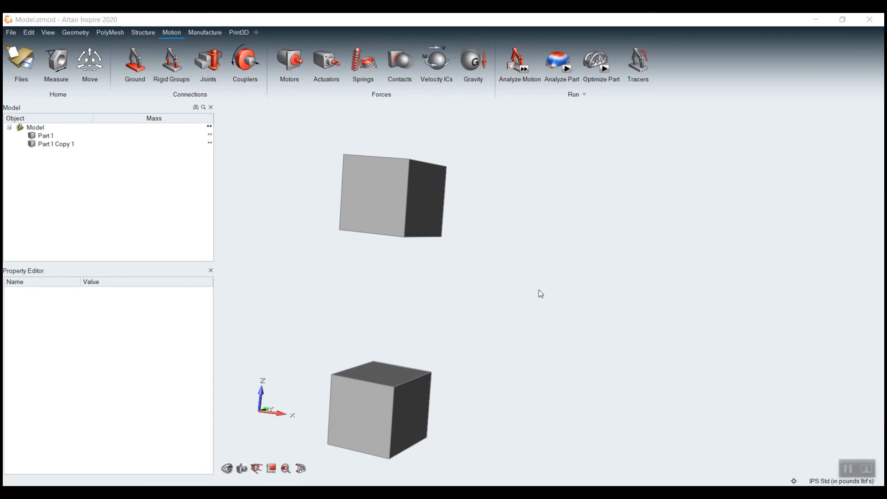
Ground the upper block, Part 1, in the two-block model
click(355, 65)
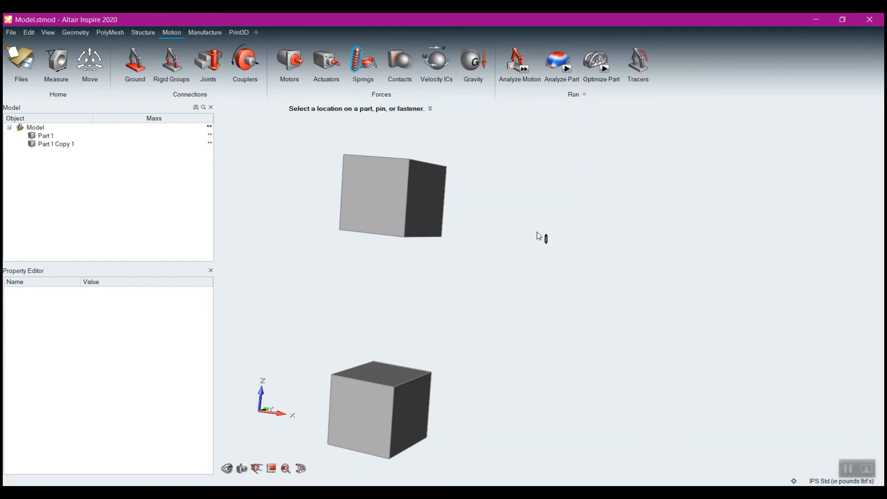
key(Escape)
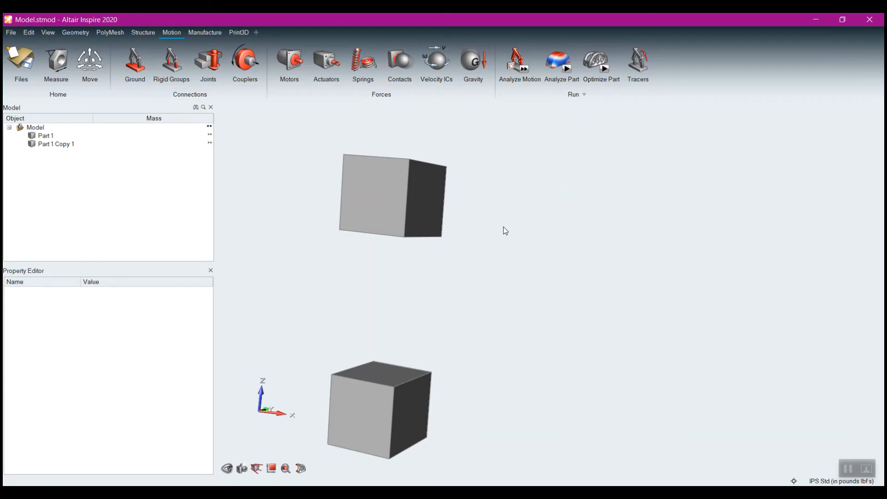
click(134, 63)
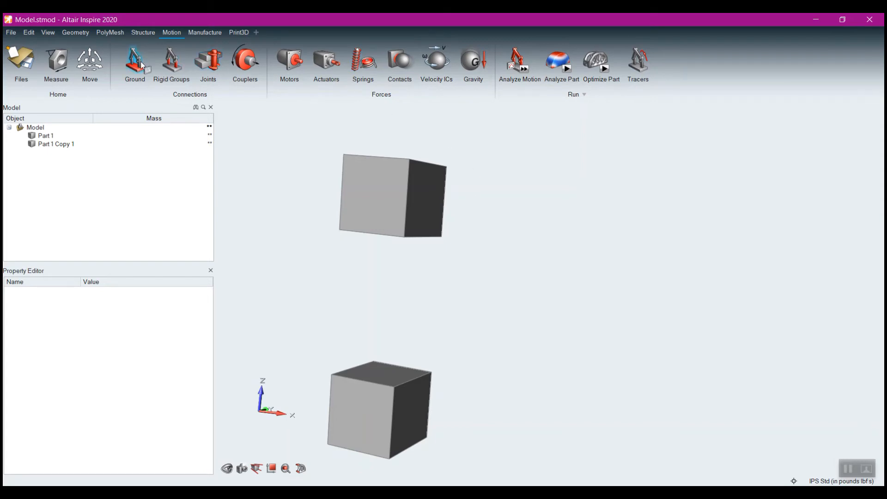
click(392, 202)
right_drag(533, 231, 549, 234)
Run a transient motion analysis of the two blocks with an end time of 1 s and close the settings
click(535, 70)
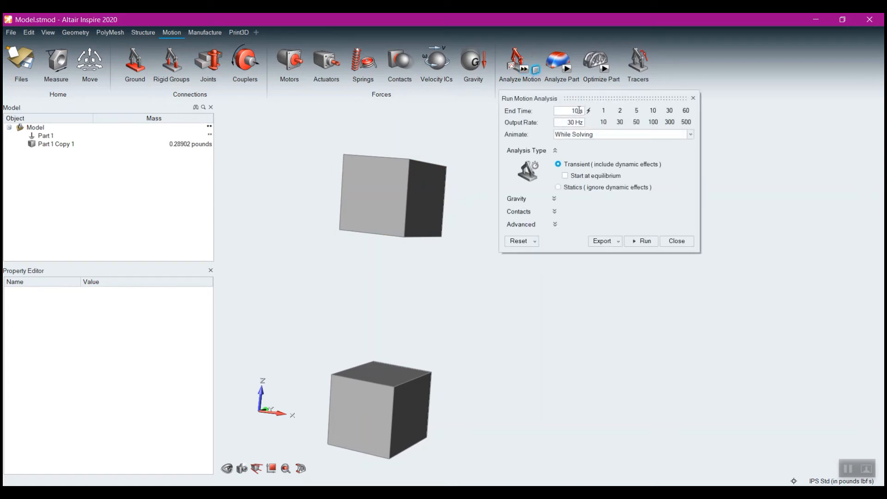
click(602, 111)
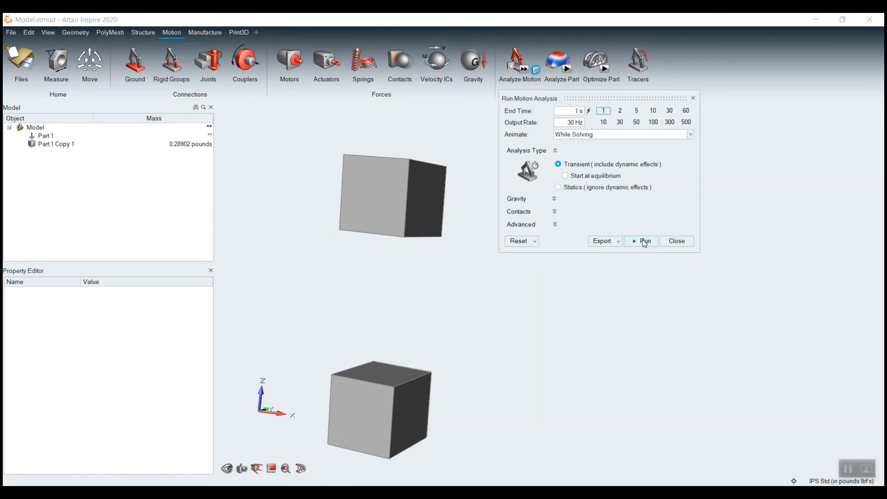
click(644, 241)
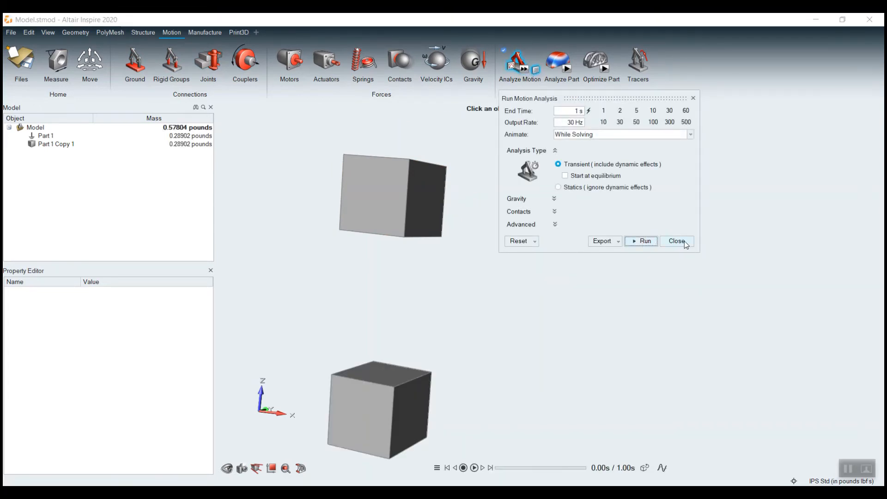
click(684, 243)
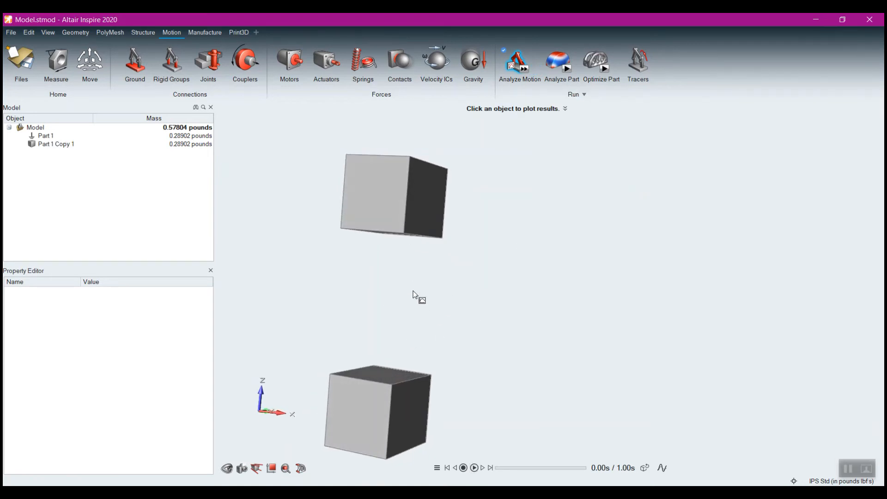
Create a coil spring between the underside of the upper block and the top face of the lower block
mouse_move(495, 289)
right_down()
mouse_move(505, 237)
mouse_move(525, 260)
right_up()
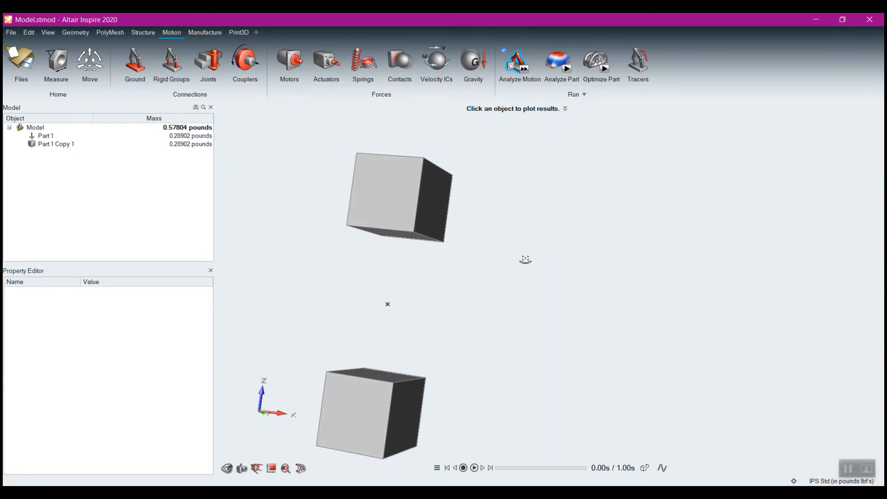
click(355, 64)
mouse_move(518, 334)
right_down()
mouse_move(510, 268)
mouse_move(524, 280)
right_up()
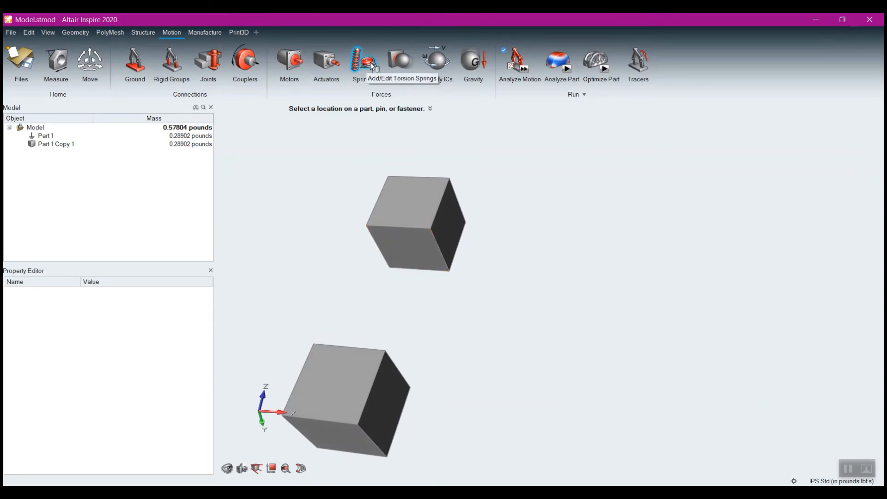
click(409, 249)
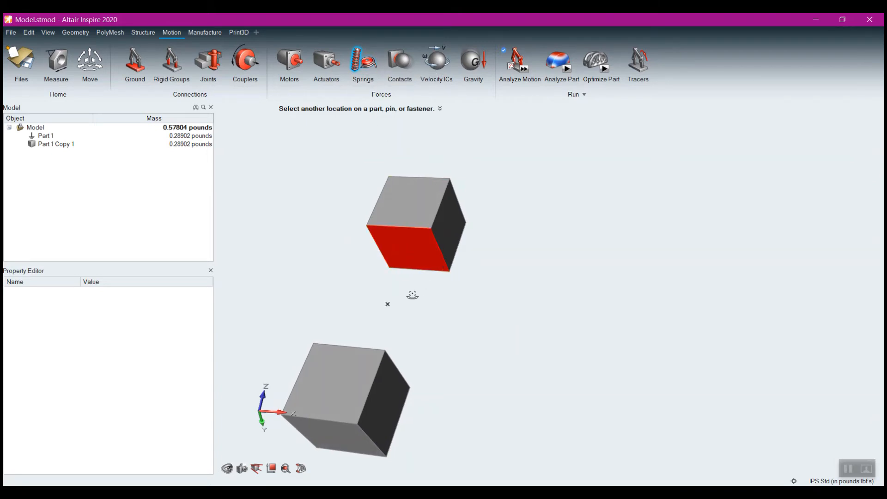
right_drag(412, 292, 414, 367)
click(413, 370)
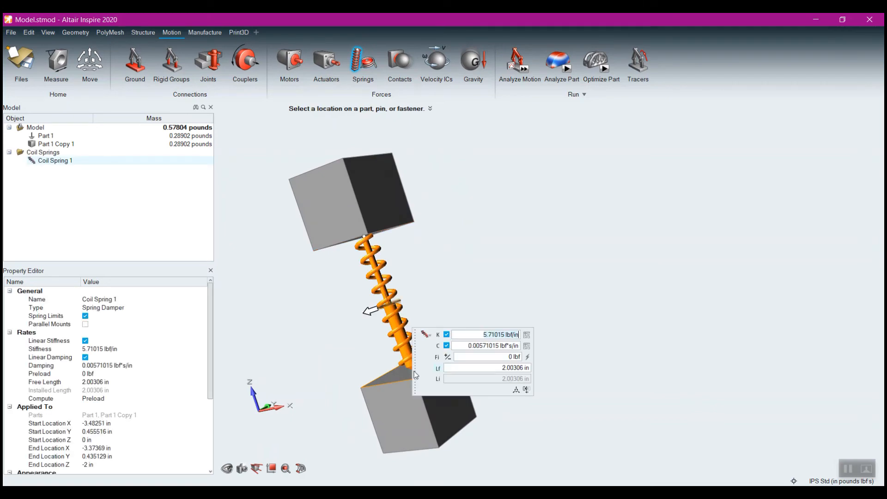
right_drag(488, 263, 534, 272)
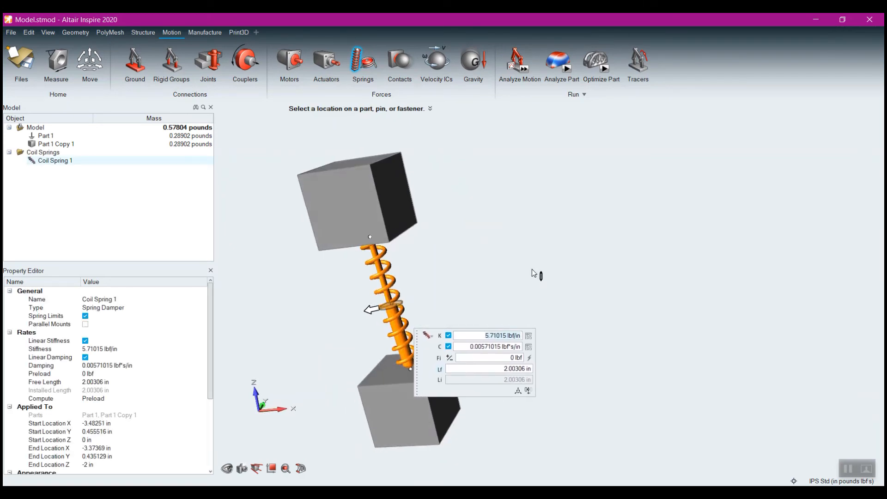
Run the motion analysis with the coil spring, play the animation, and leave the results
click(523, 70)
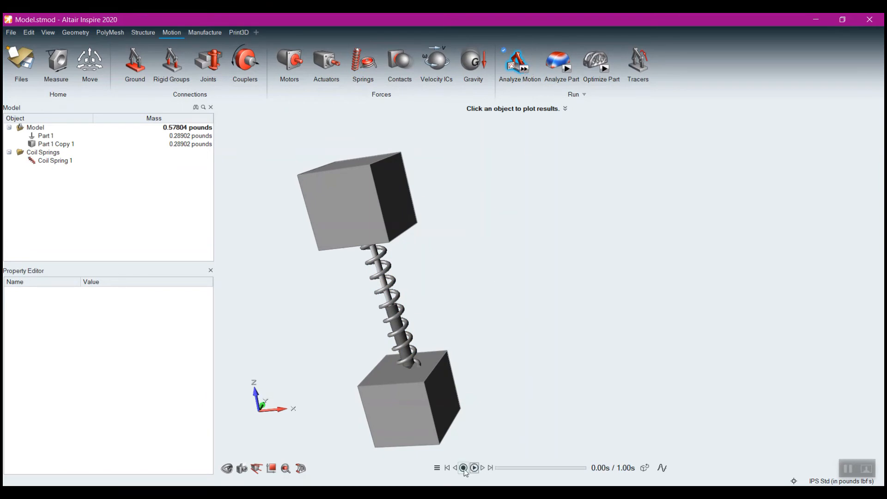
click(475, 468)
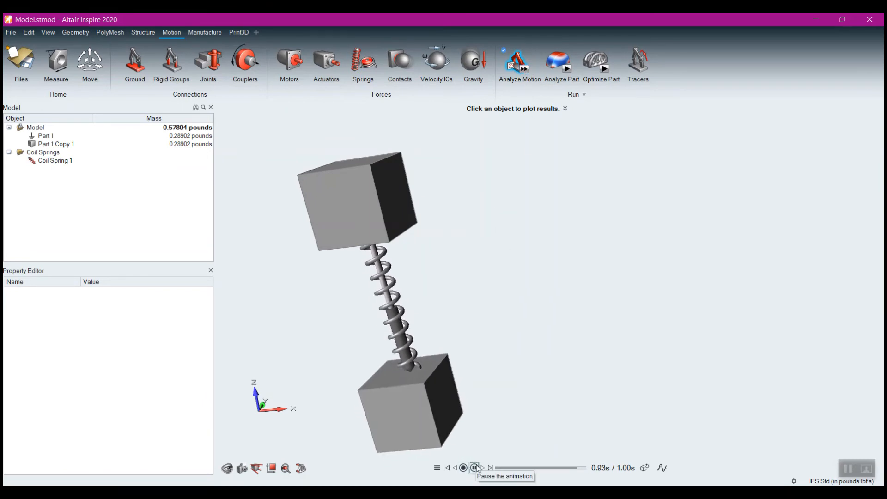
right_click(566, 285)
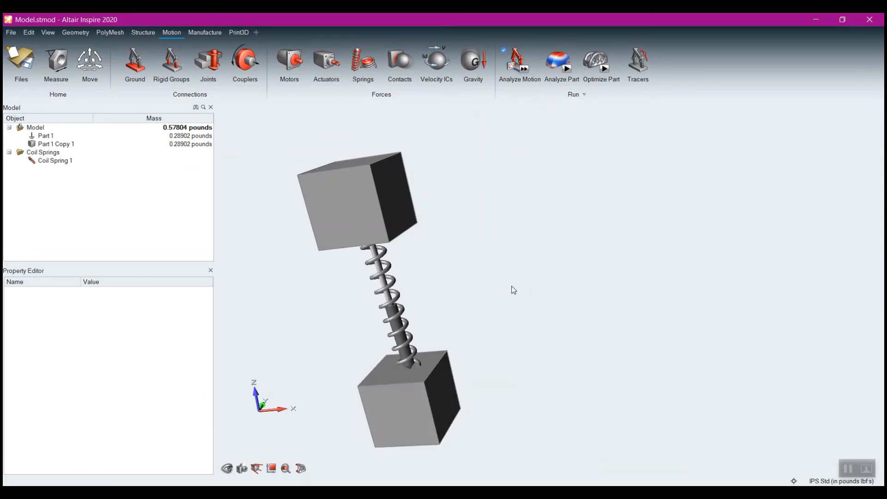
Delete the coil spring between the two blocks
right_drag(461, 322, 435, 303)
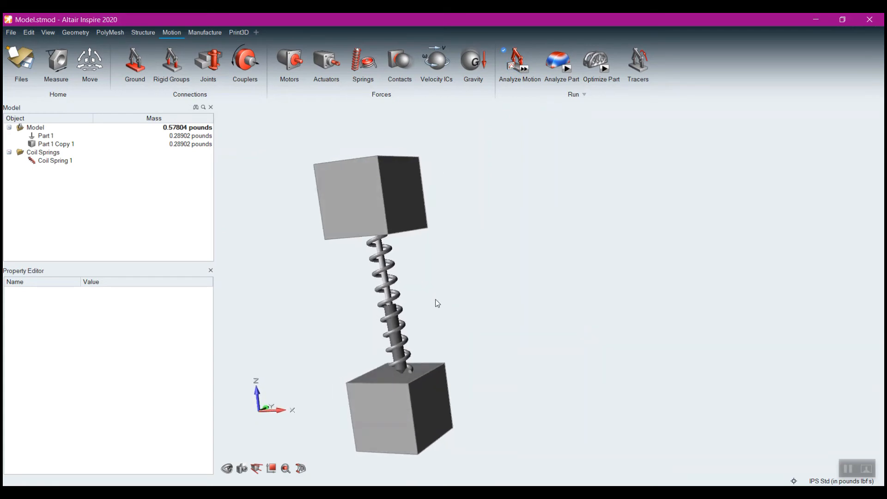
click(398, 330)
key(Delete)
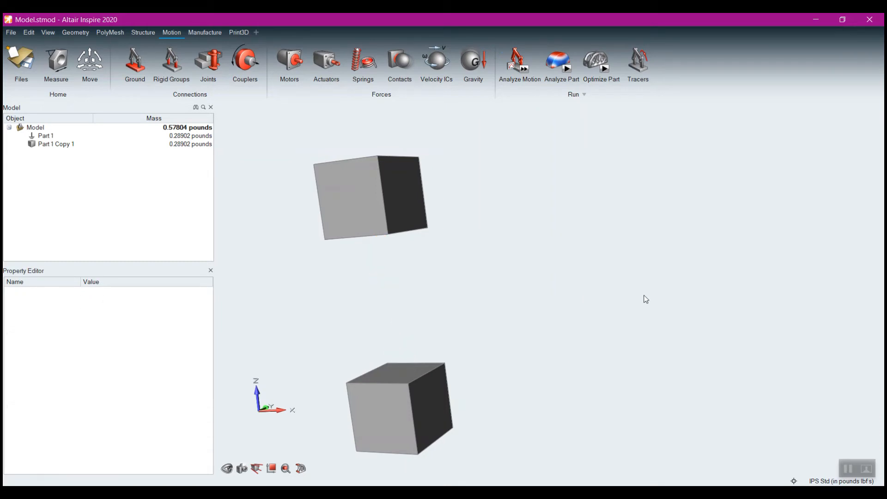
Create a new coil spring from the underside of the upper block to the top face of the lower block
right_drag(433, 302, 493, 297)
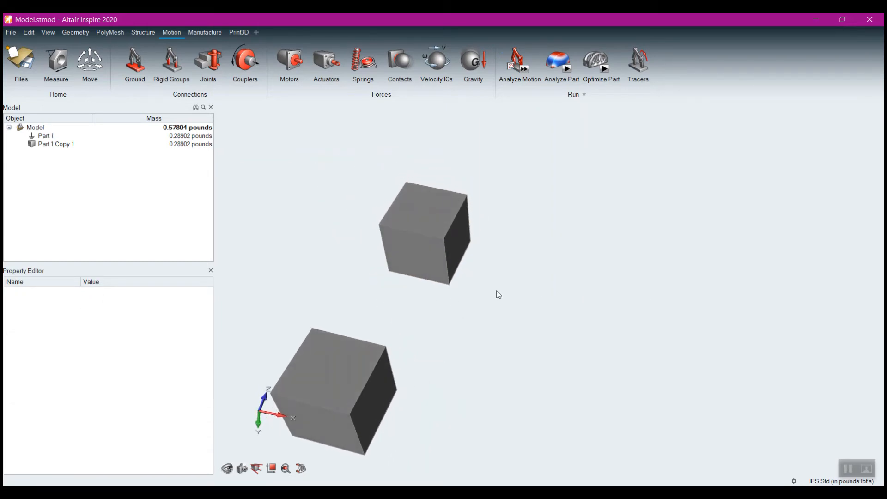
scroll(414, 250, up, 5)
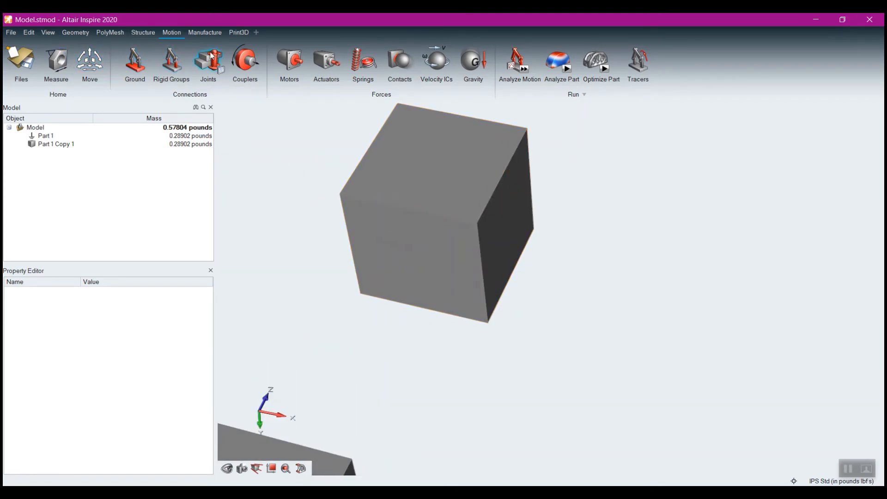
click(359, 63)
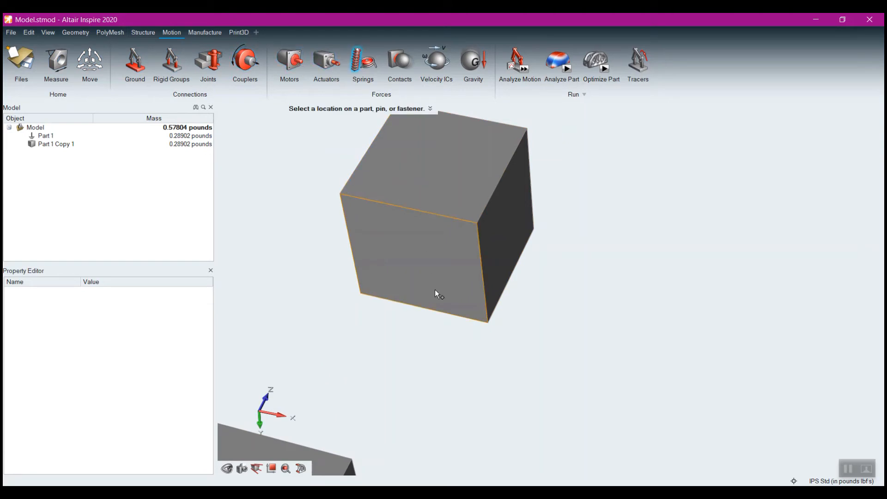
click(414, 260)
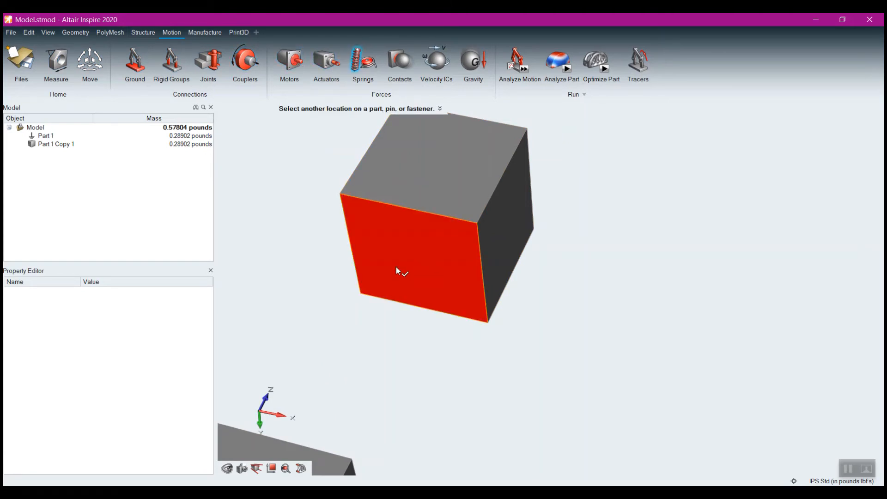
right_drag(396, 270, 562, 439)
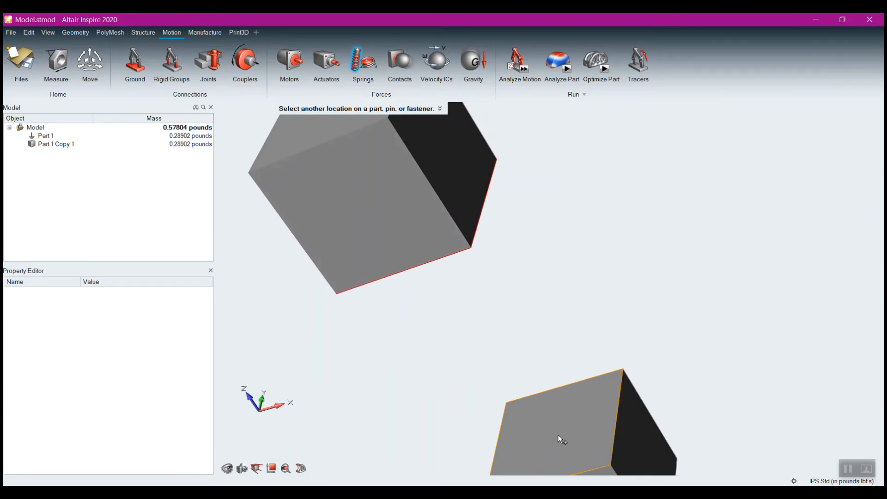
click(558, 434)
middle_drag(574, 282, 601, 224)
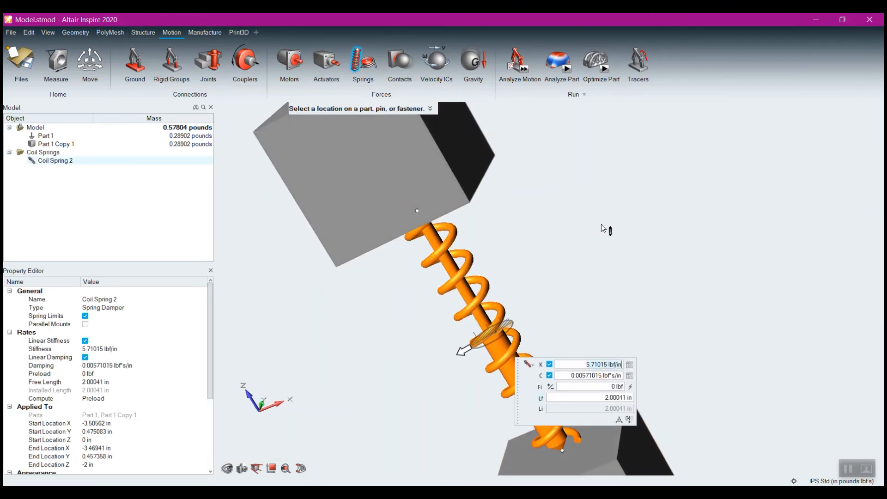
right_drag(603, 227, 637, 226)
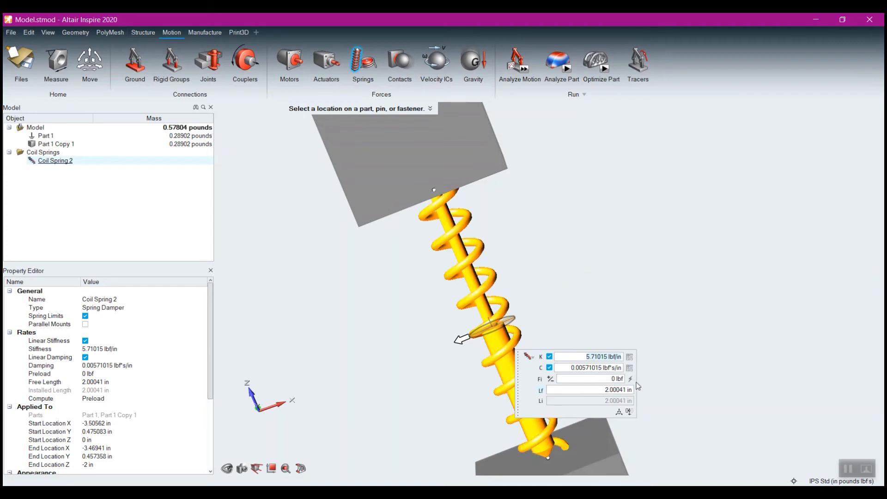
click(679, 331)
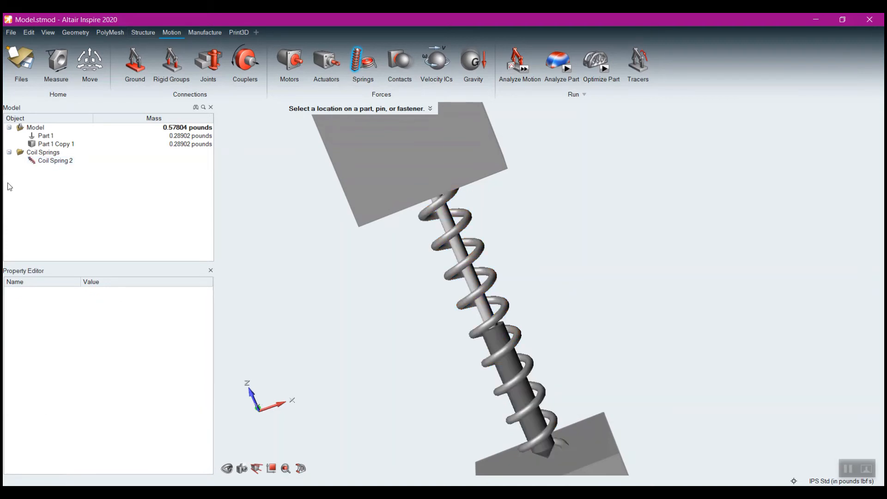
Set the coil spring's free length to 1 in
click(46, 163)
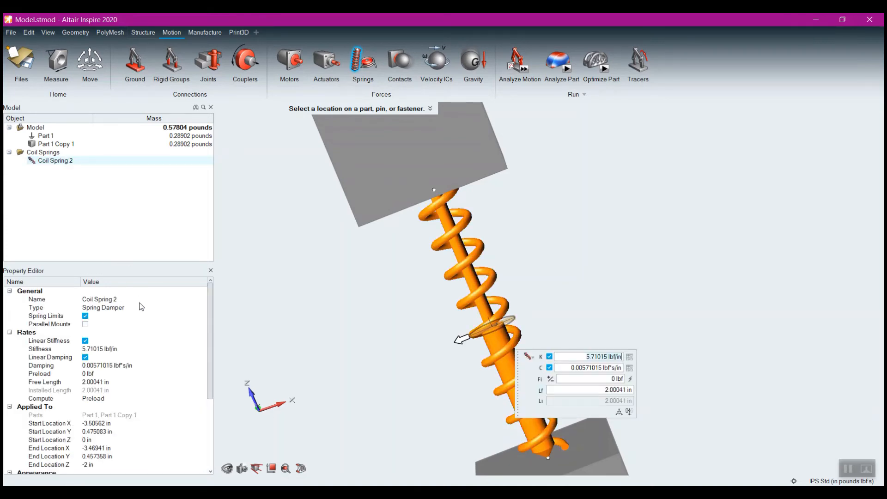
key(Escape)
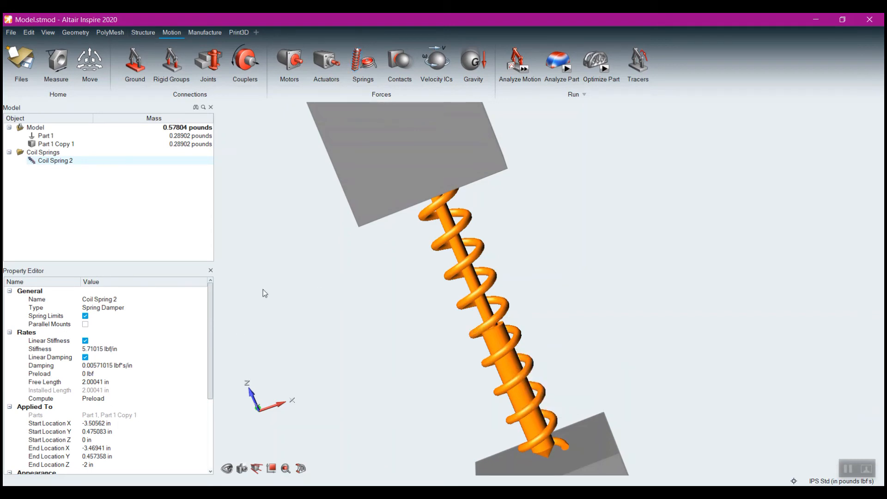
click(92, 384)
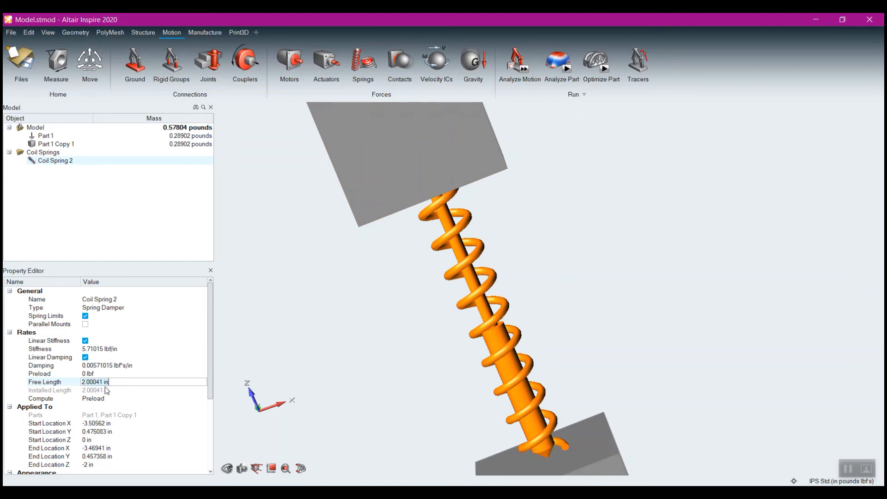
mouse_move(510, 336)
text(1)
key(Return)
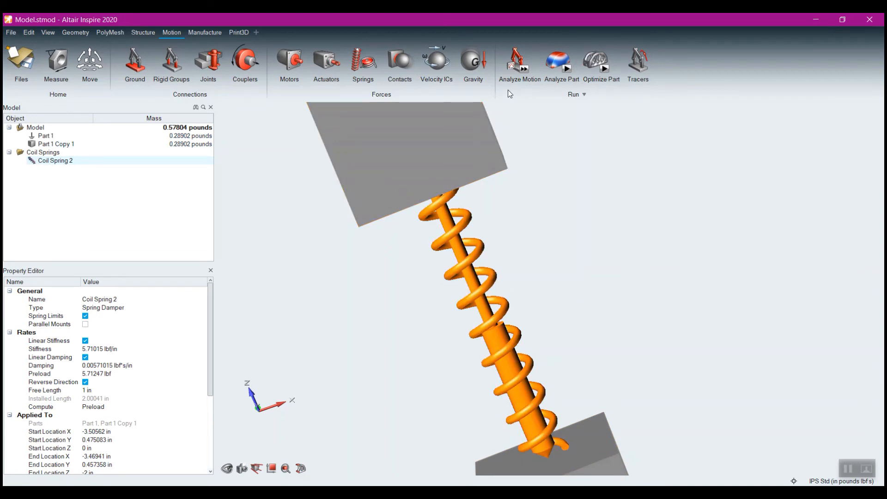
Run the motion analysis with the 1 in free length and scrub the animation forward and back to inspect the spring's motion
click(524, 70)
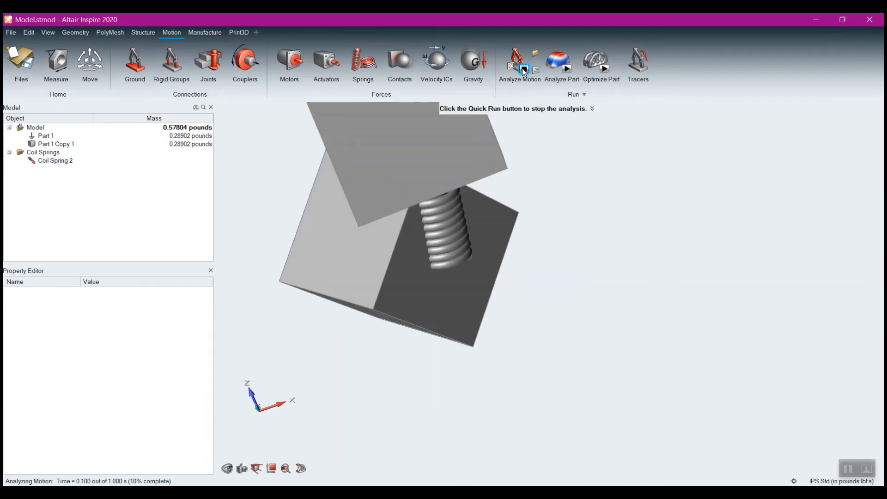
drag(495, 468, 526, 470)
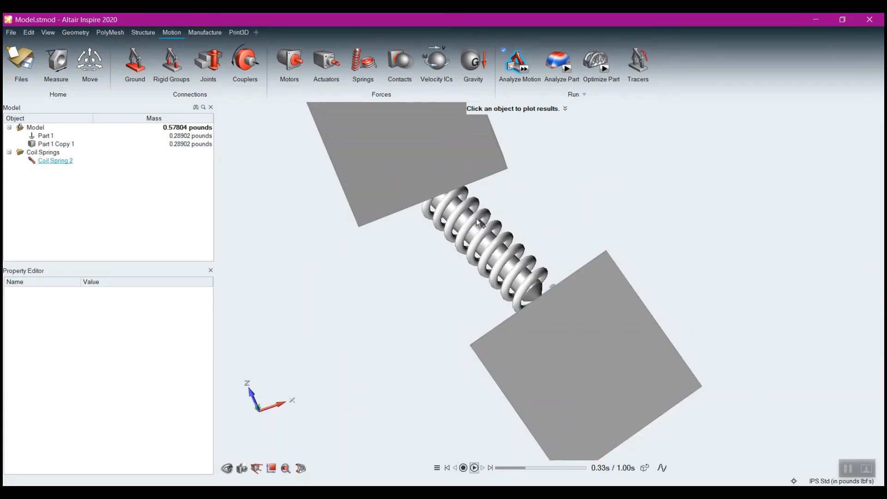
drag(525, 474, 499, 477)
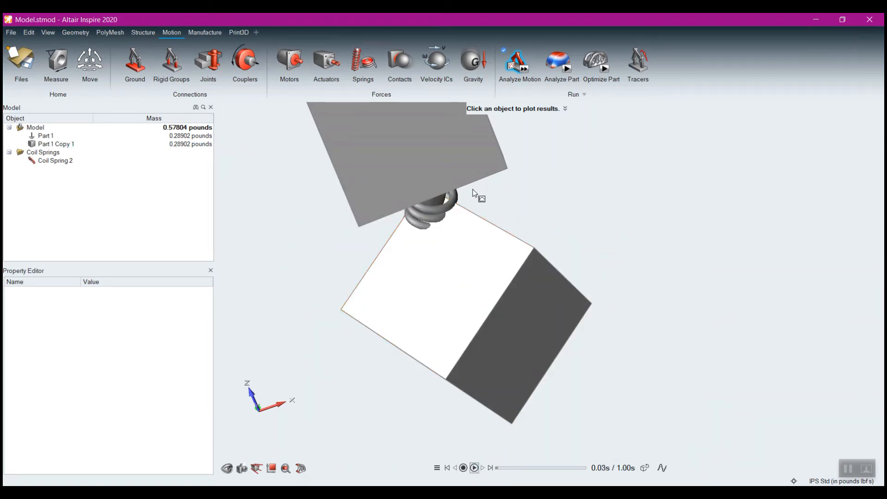
mouse_move(523, 81)
Set the coil spring's preload to 0 lbf
click(54, 161)
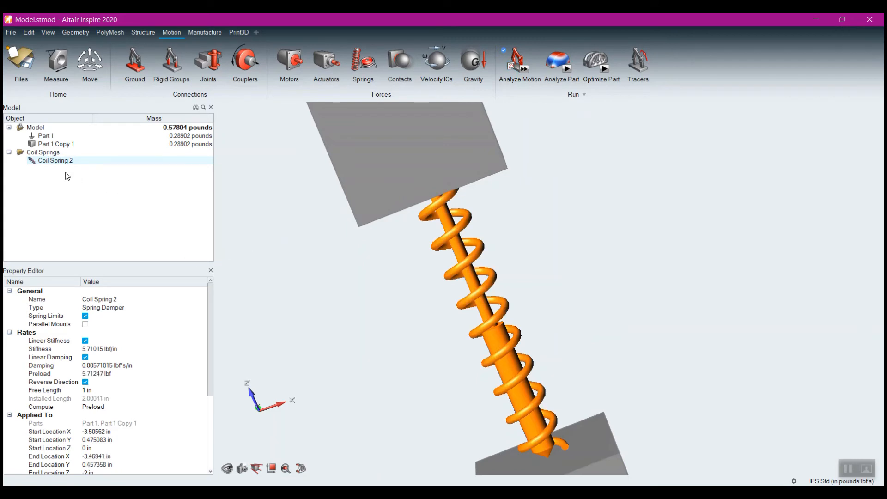
click(105, 375)
key(ctrl+a)
text(0)
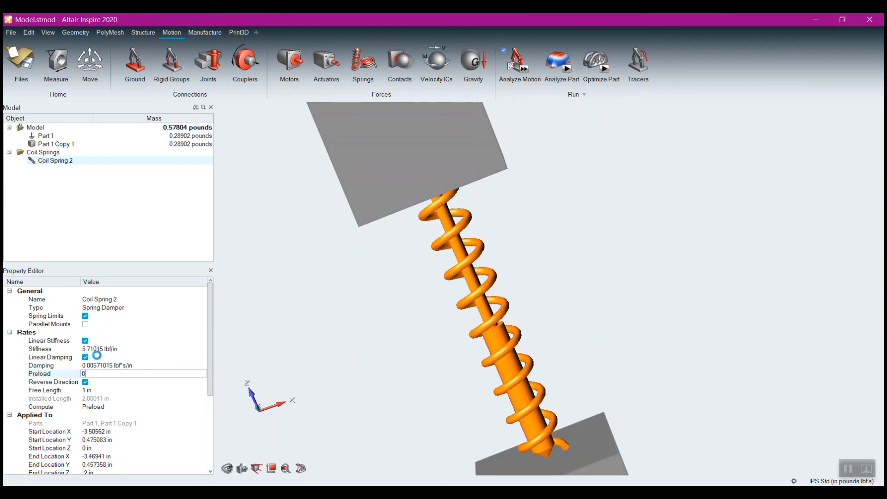
key(Return)
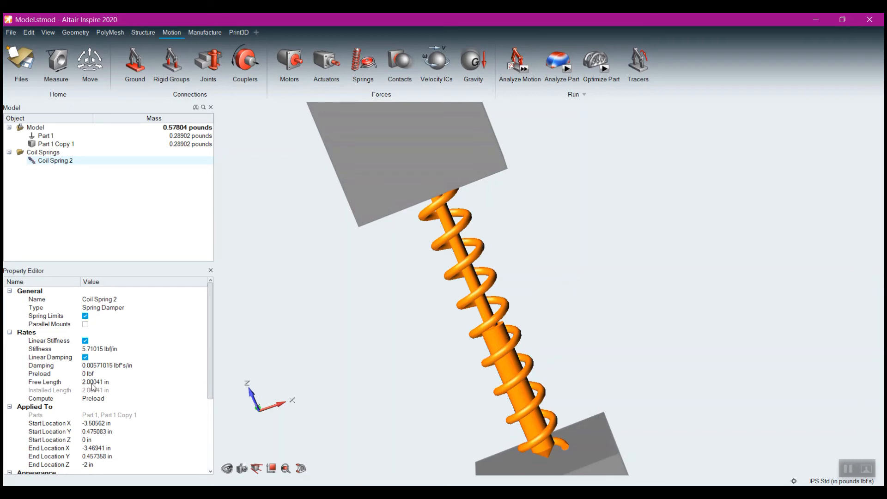
Set the coil spring's preload to 100 lbf
click(87, 374)
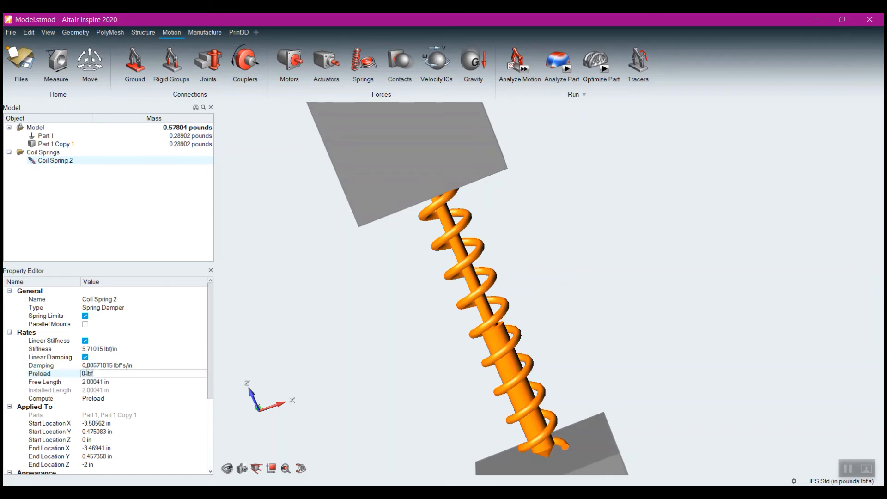
text(100)
key(Return)
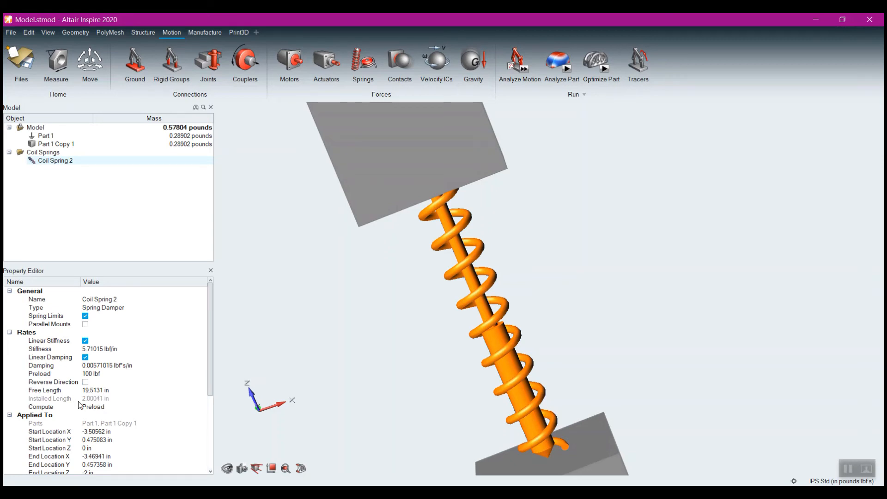
Run the motion analysis with the 100 lbf preload, play the animation, and leave the results
scroll(573, 188, down, 5)
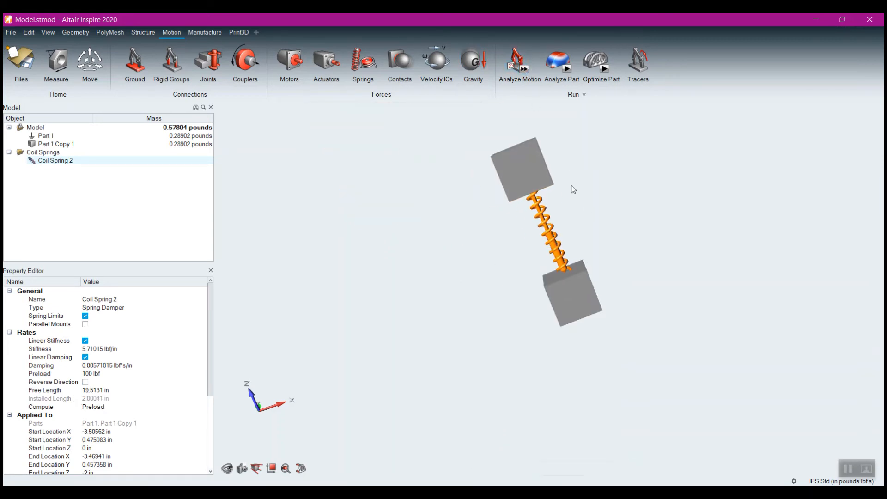
click(524, 70)
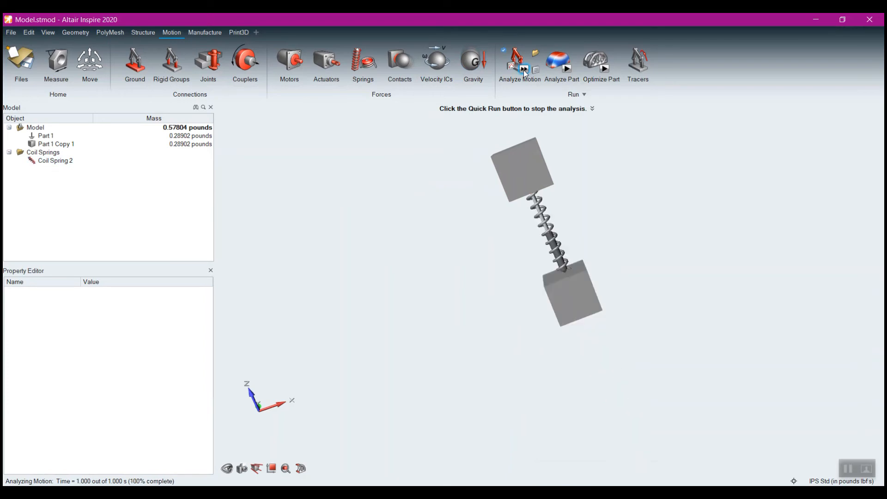
scroll(572, 301, down, 5)
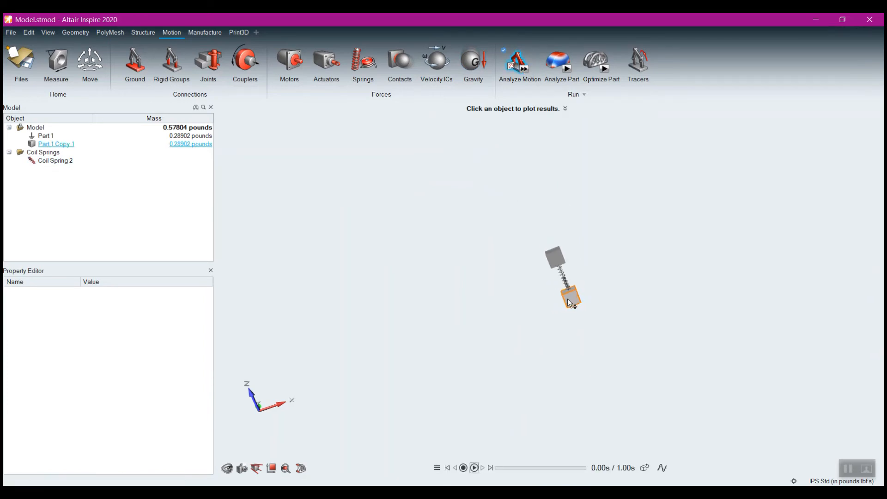
click(479, 468)
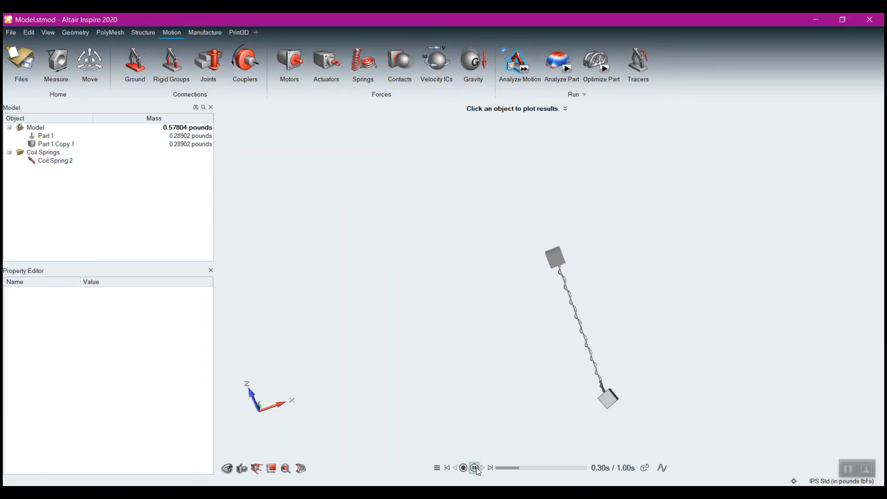
right_click(472, 276)
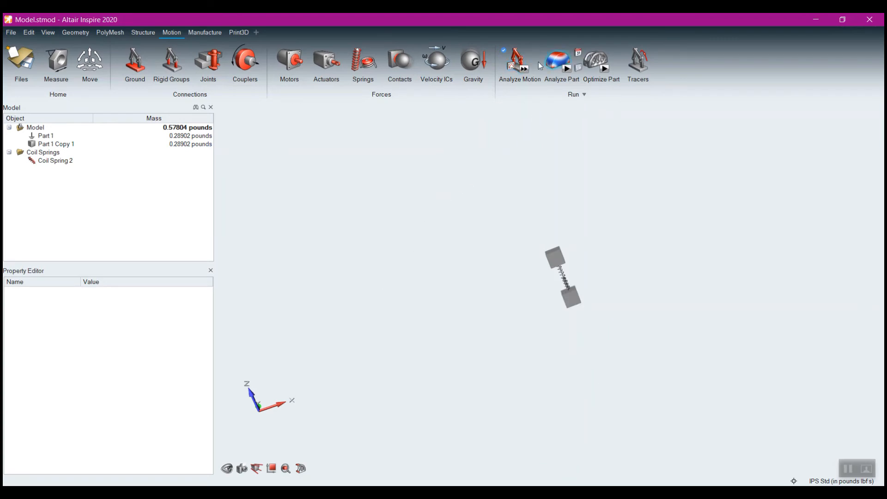
mouse_move(509, 94)
Open the coil spring for editing and switch its type to Spring, to Damper, and back to Spring Damper
right_drag(615, 276, 622, 298)
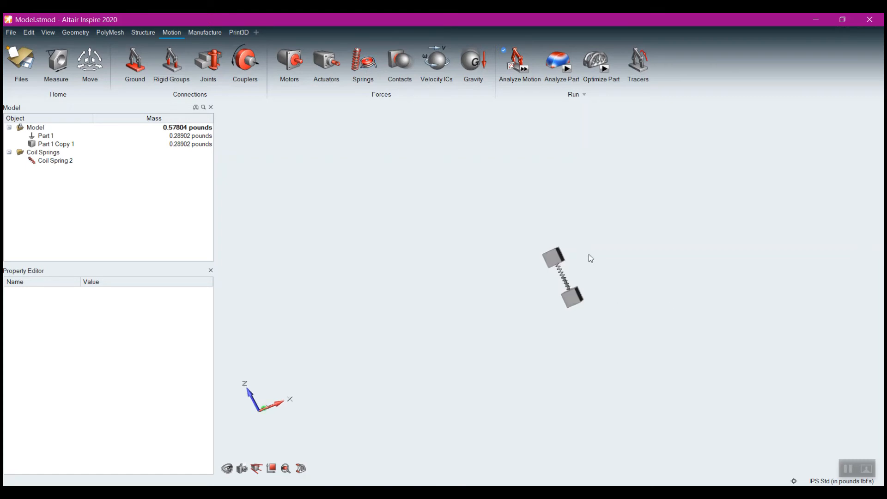
scroll(569, 279, up, 5)
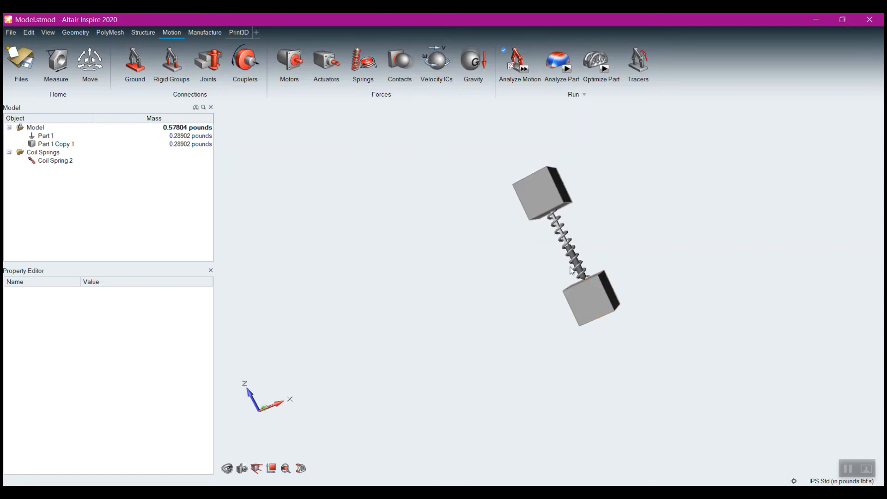
double_click(571, 270)
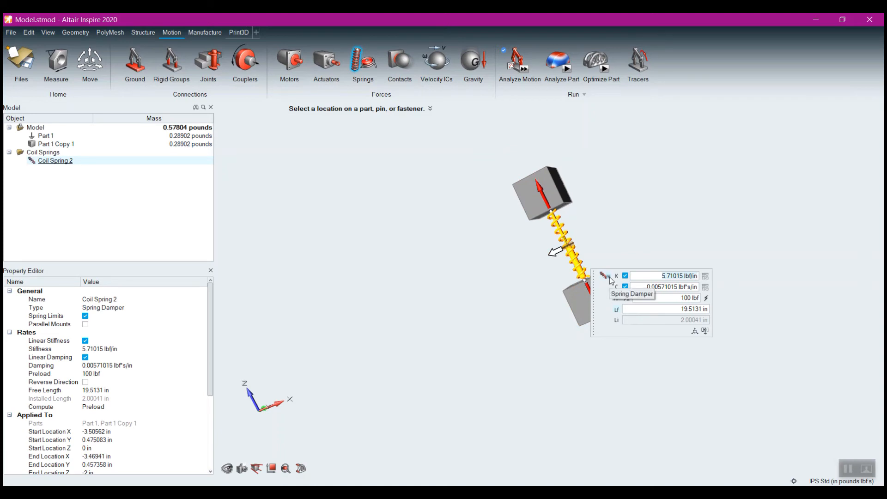
click(608, 276)
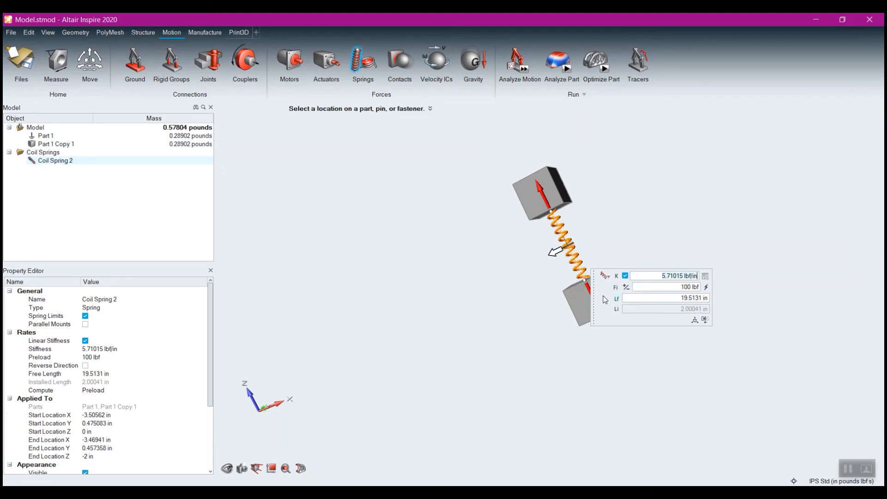
click(608, 276)
click(602, 307)
click(609, 276)
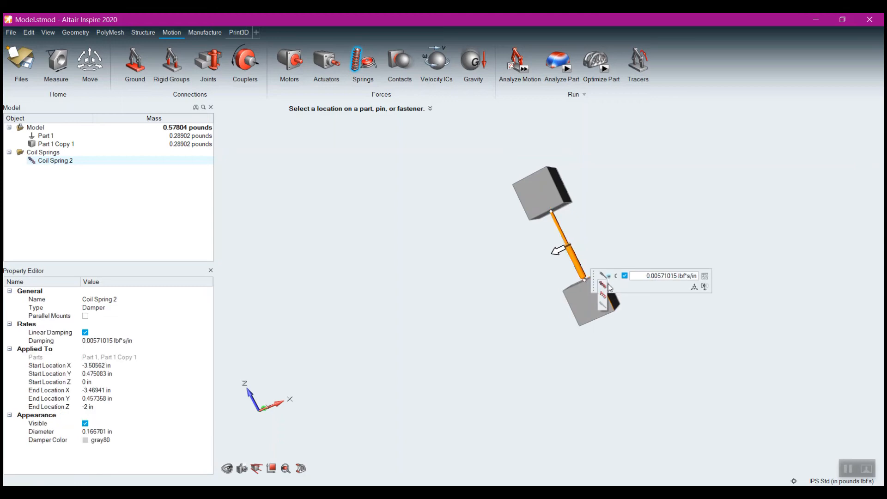
click(604, 285)
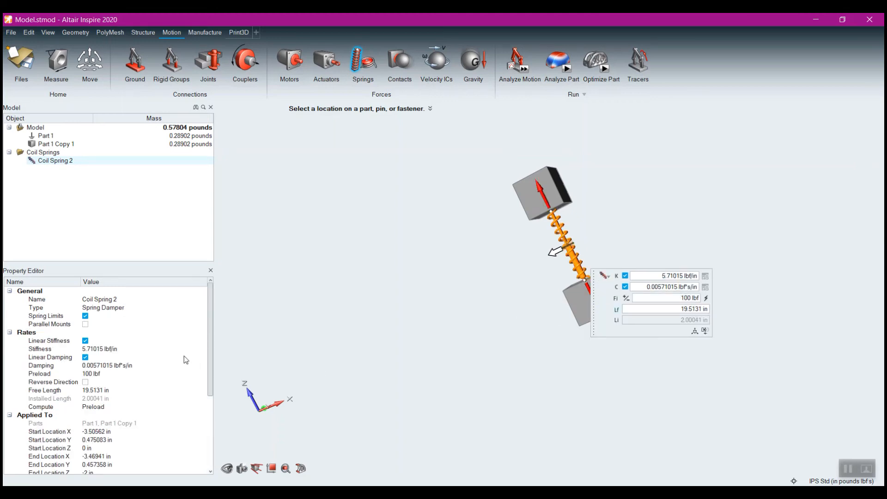
Set the displayed diameter of the coil spring to 0.5 in in its appearance properties
scroll(214, 371, down, 1)
scroll(213, 383, down, 2)
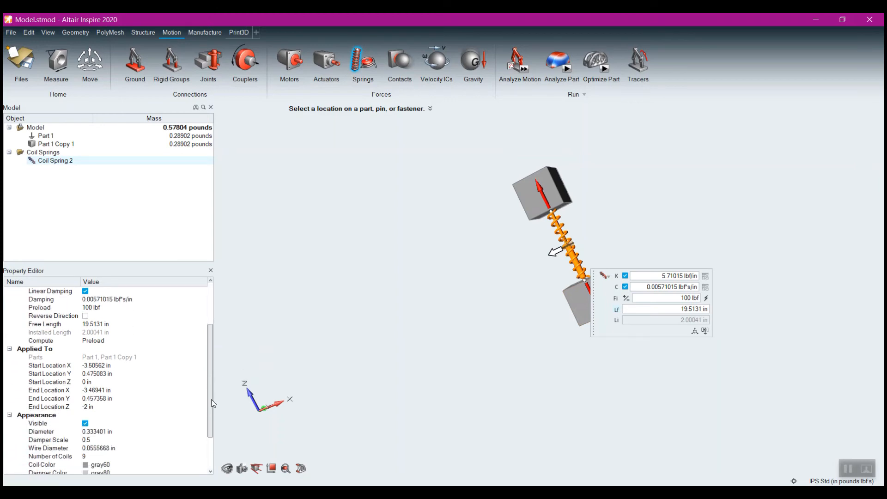
scroll(112, 402, down, 2)
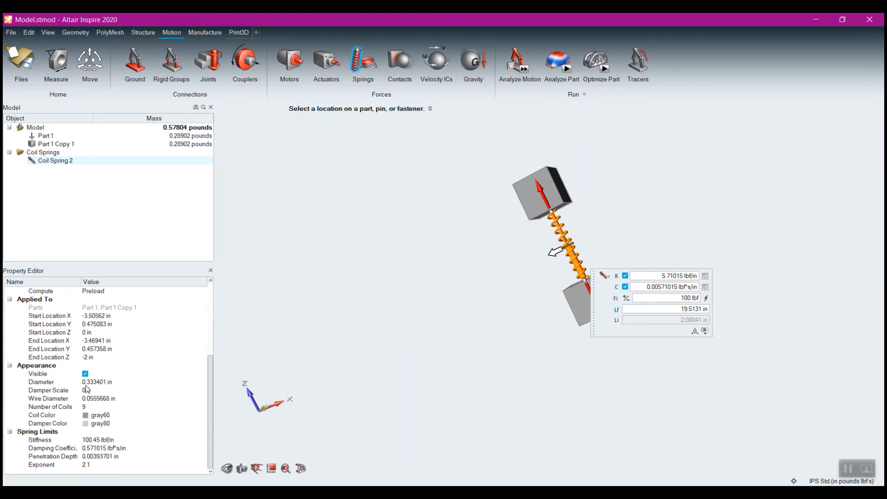
click(87, 382)
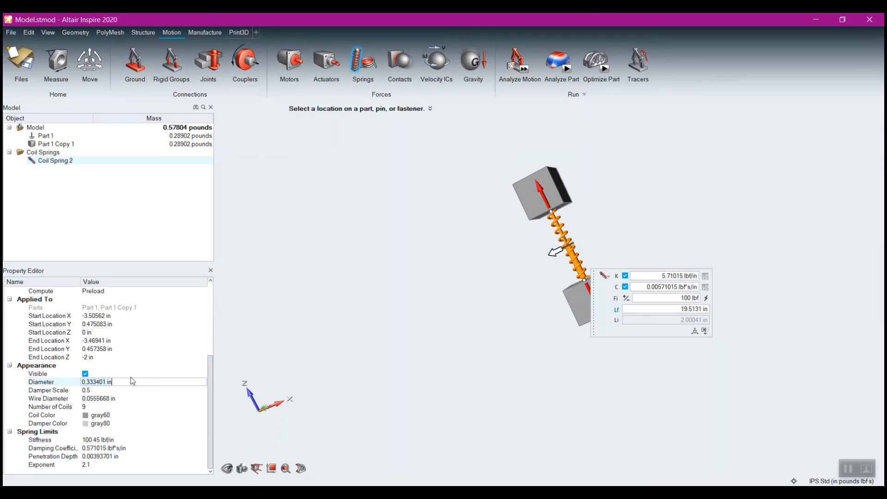
key(BackSpace)
key(Tab)
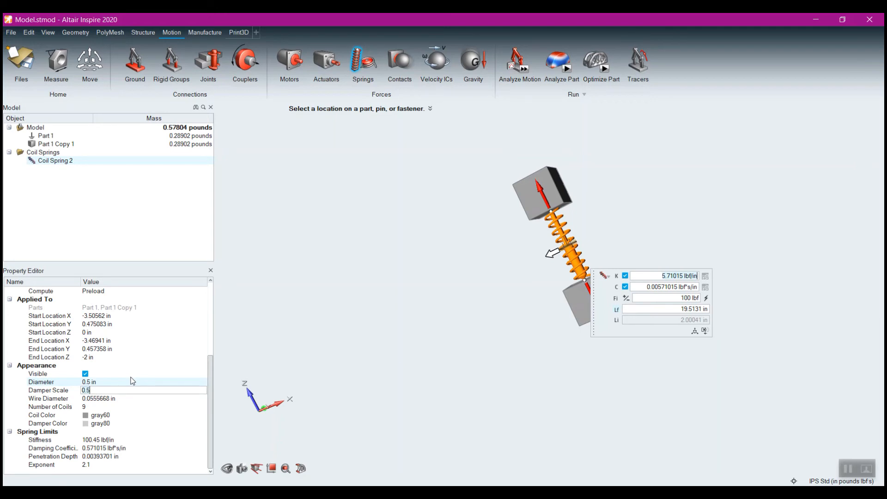
Set the coil spring's displayed diameter to 1 in, its number of coils to 20 and its wire diameter to 0.1 in
mouse_move(553, 254)
mouse_down()
mouse_move(543, 261)
mouse_move(550, 257)
mouse_up()
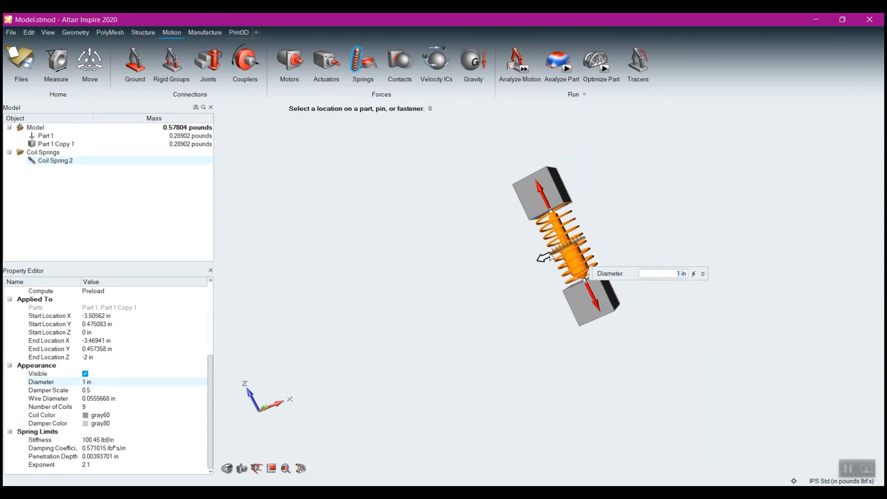
click(90, 407)
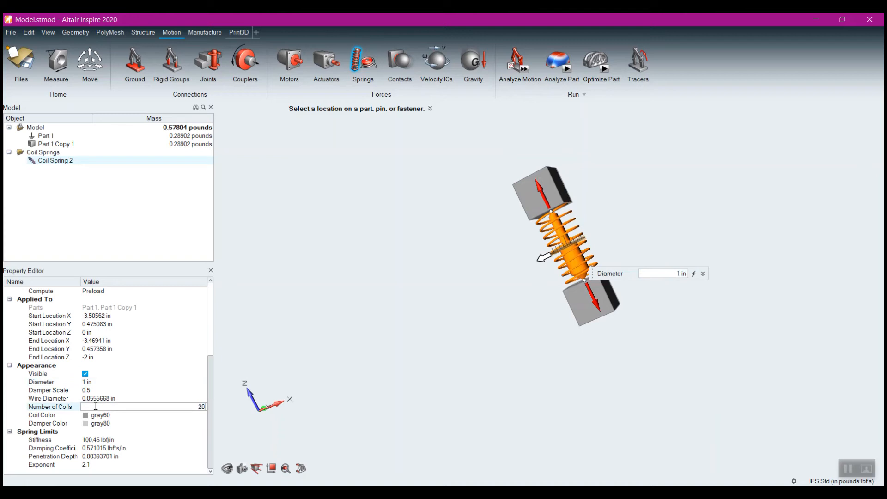
key(Return)
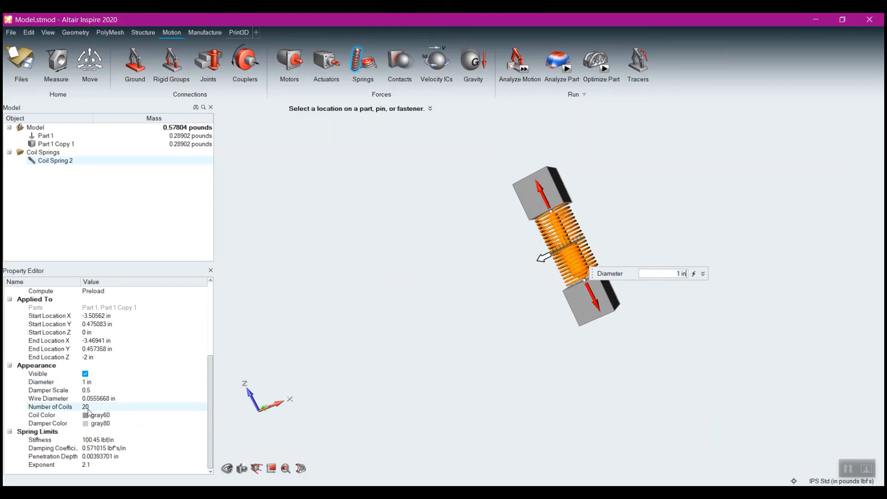
click(116, 397)
text(0.1)
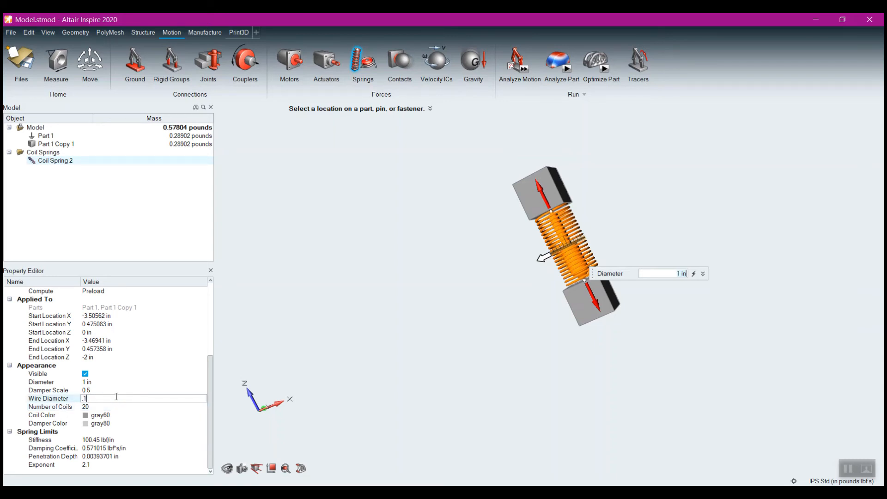
key(Tab)
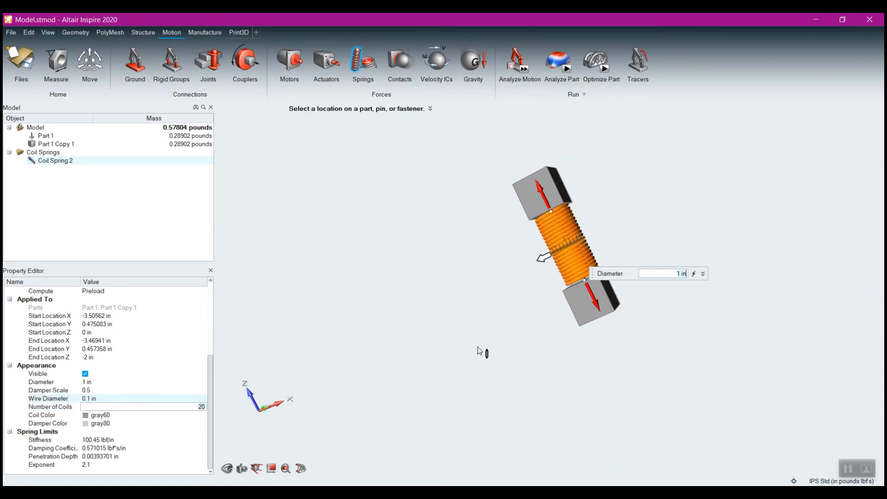
right_drag(463, 225, 551, 234)
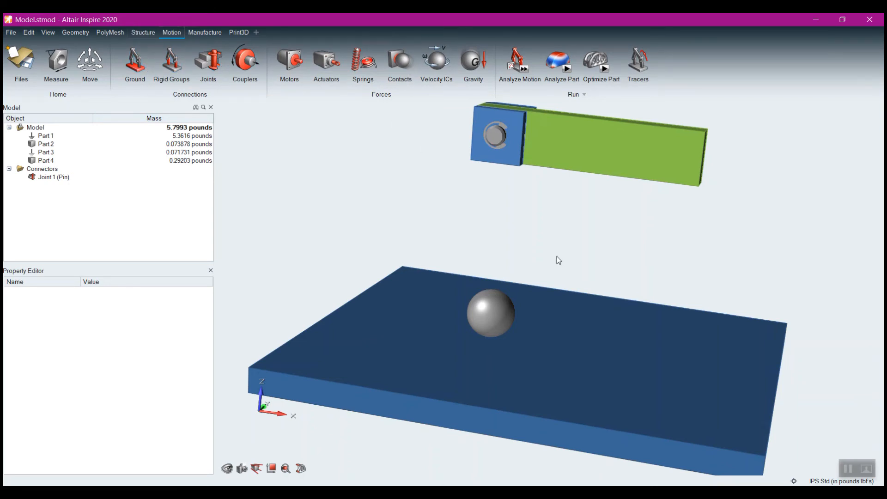
Inspect the properties of the grounded base plate and the grounded hinge bracket in the pendulum-and-ball model
right_drag(556, 244, 524, 248)
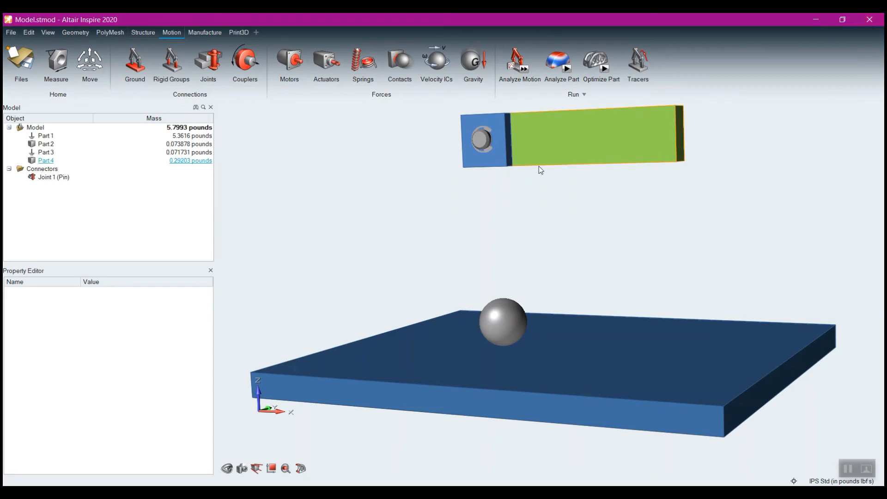
click(46, 136)
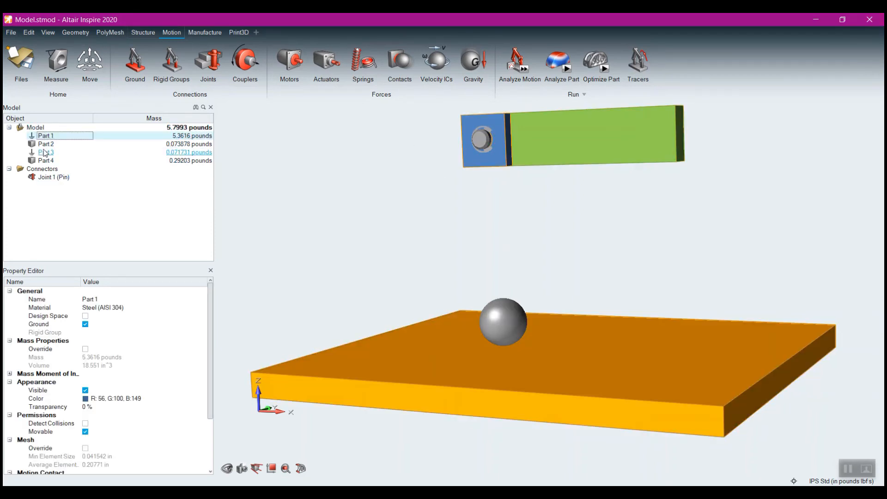
click(45, 153)
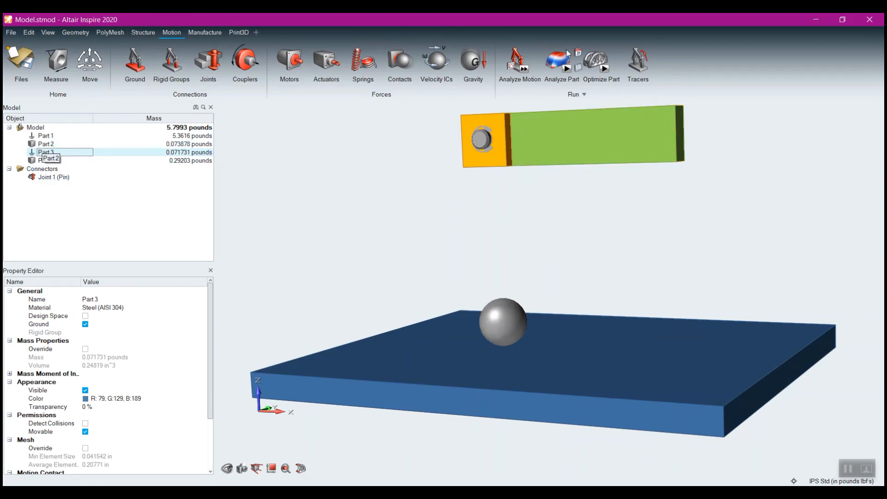
Run a transient motion analysis of the arm and ball without contacts, play the animation, and leave the results
click(537, 71)
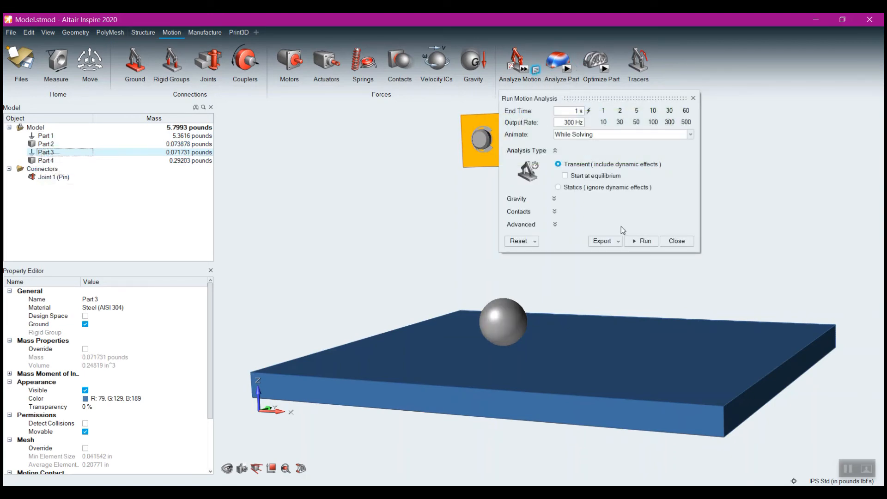
click(644, 241)
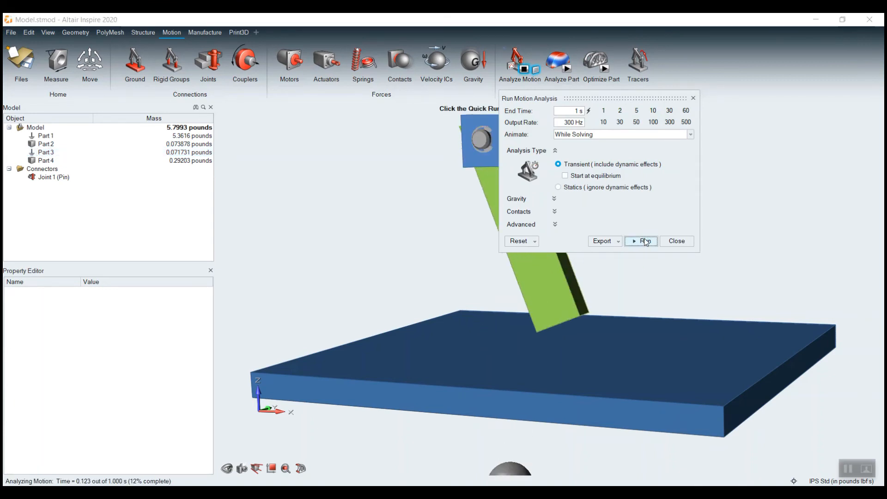
click(676, 241)
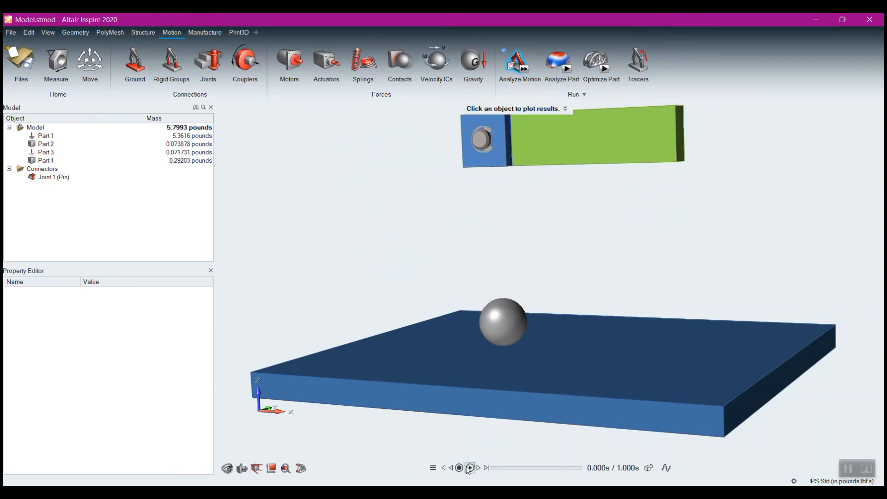
click(469, 468)
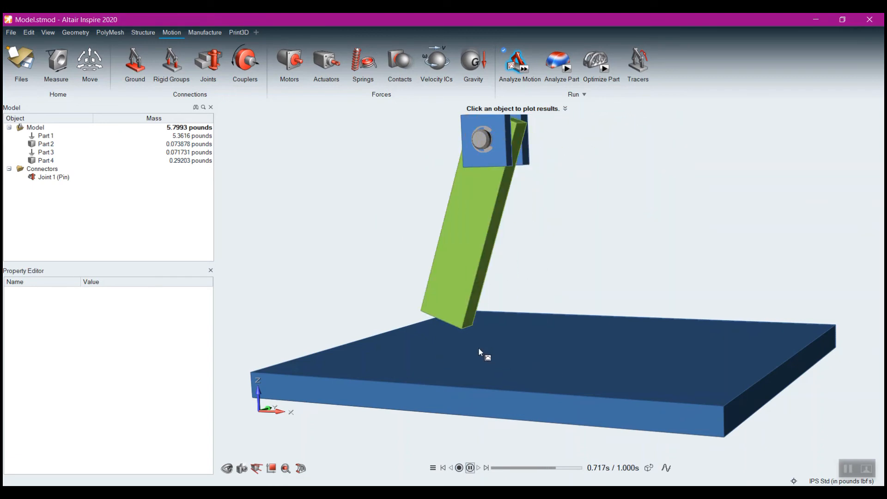
click(470, 467)
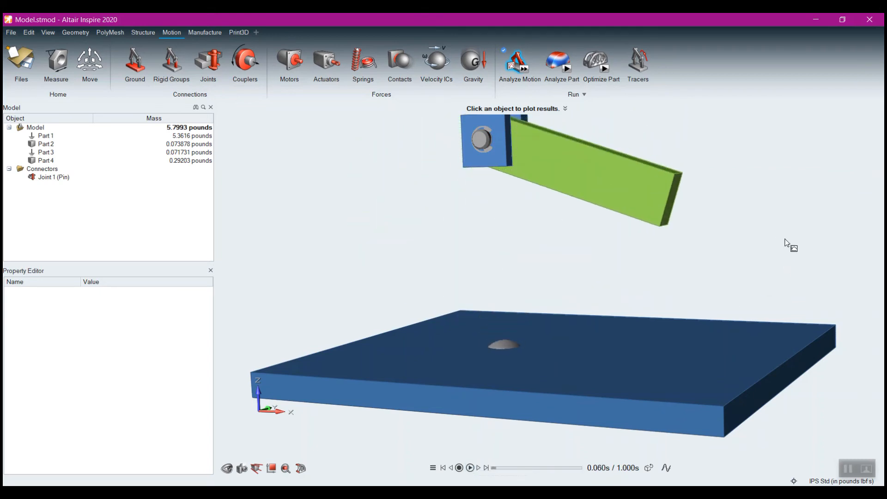
key(Escape)
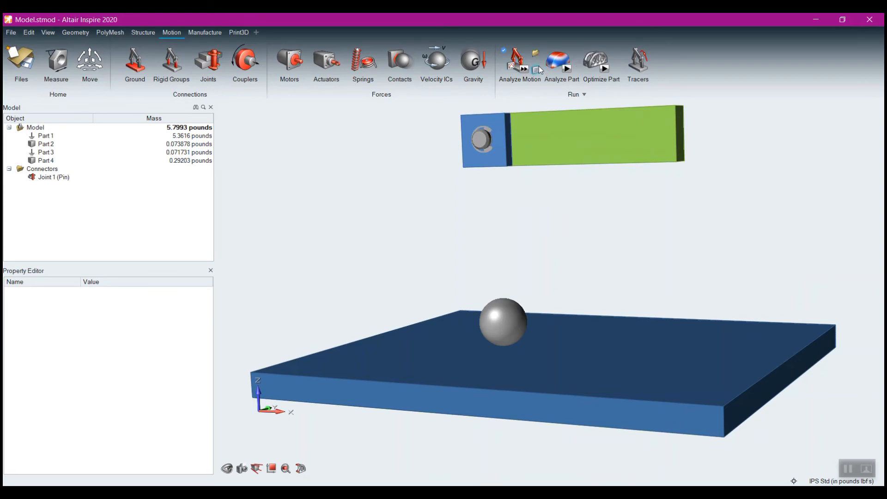
click(536, 68)
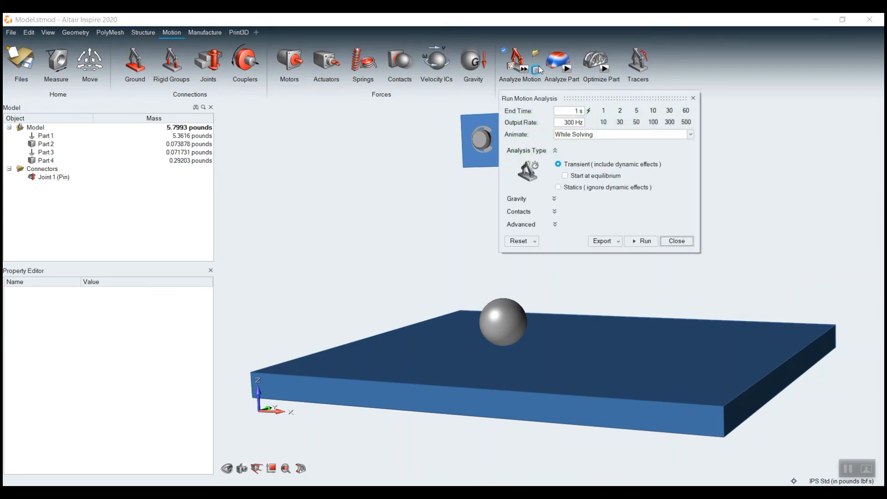
click(693, 98)
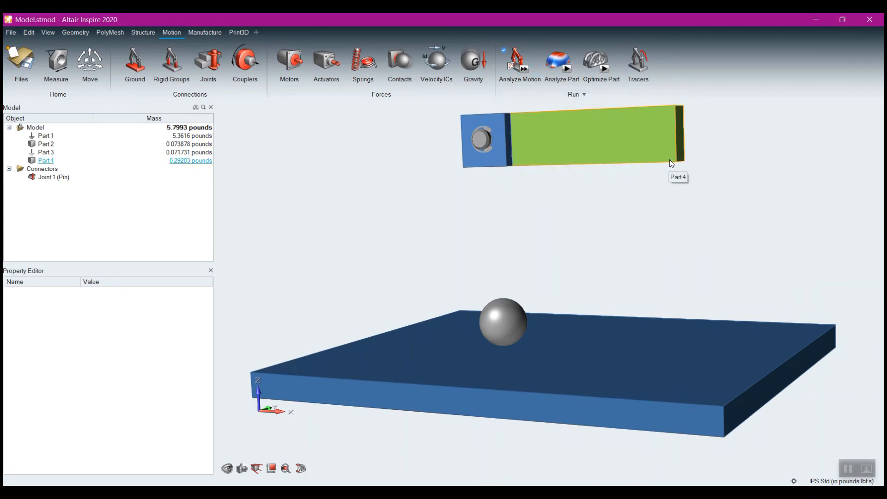
Create a motion contact by parts, with the ball as the first set and the base plate as the second
click(400, 61)
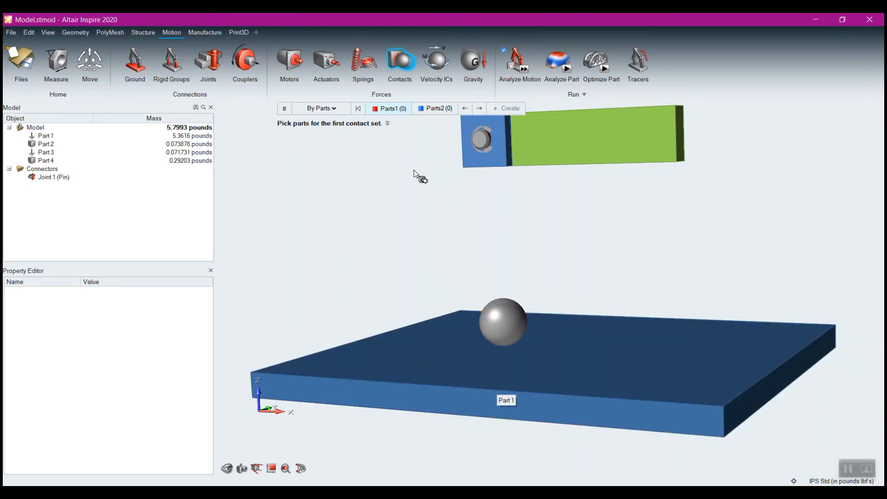
click(498, 315)
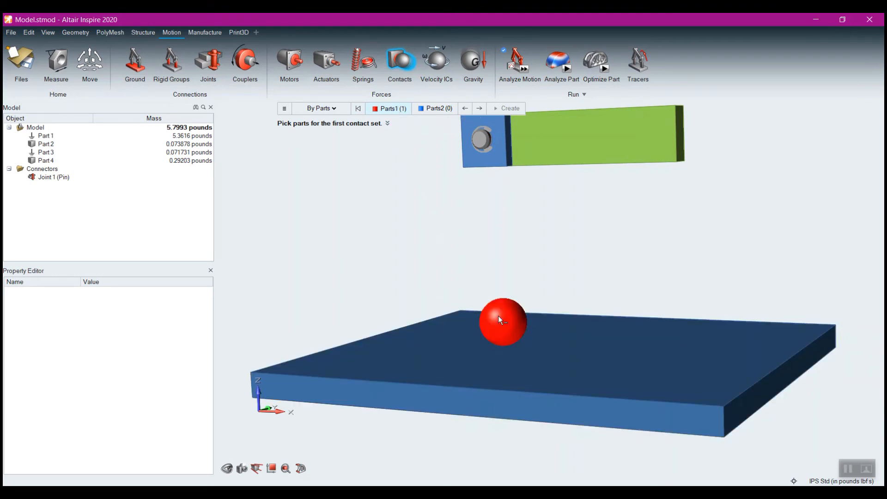
click(429, 110)
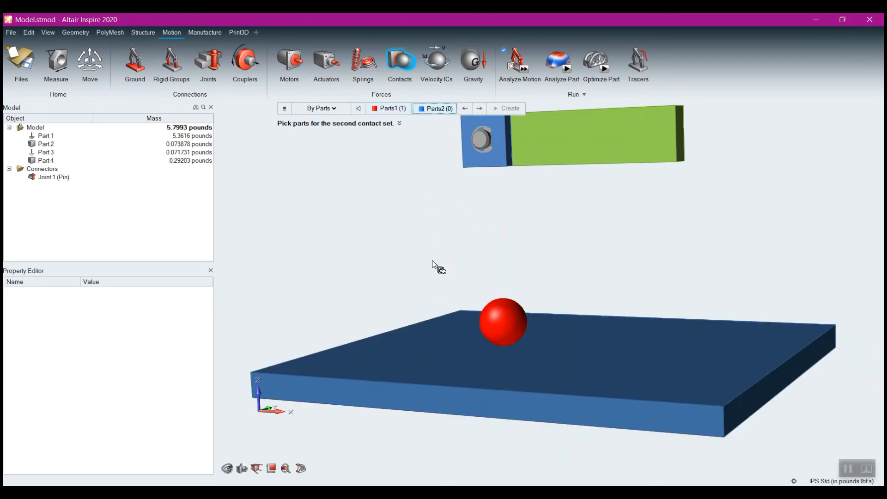
click(426, 341)
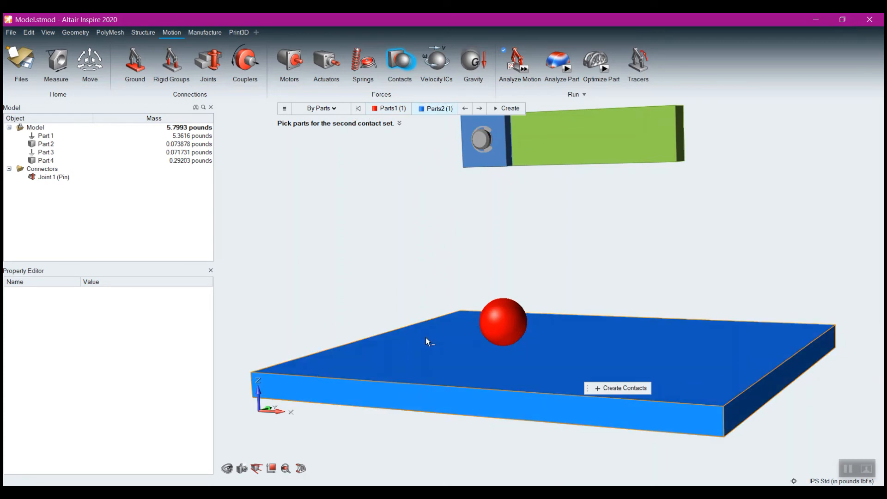
click(612, 391)
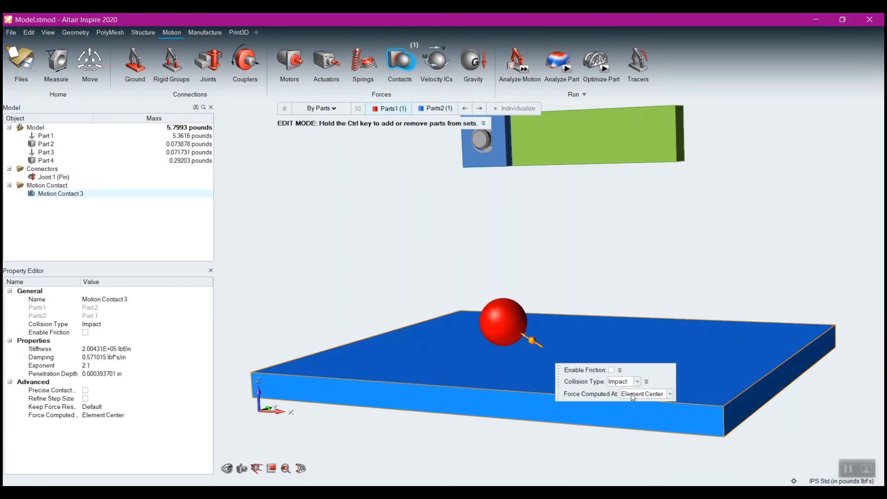
Enable friction on the ball-to-plate contact, view its friction options, and turn friction off again
click(611, 369)
click(620, 370)
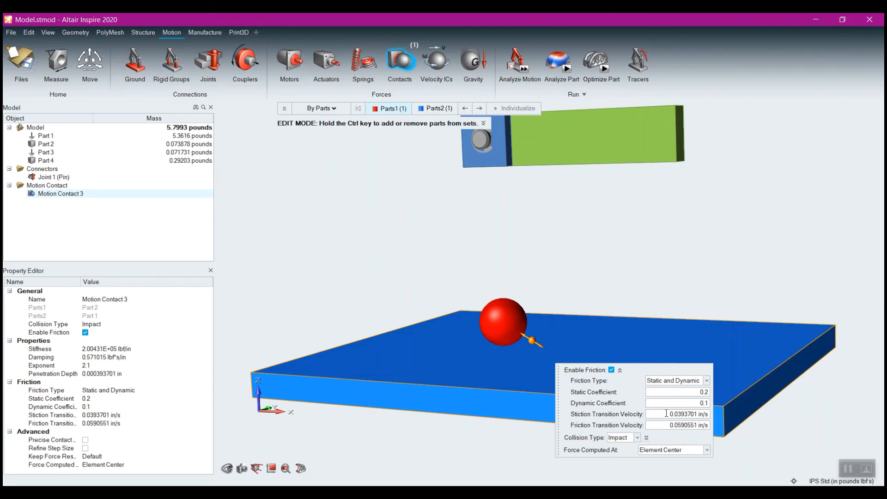
click(611, 370)
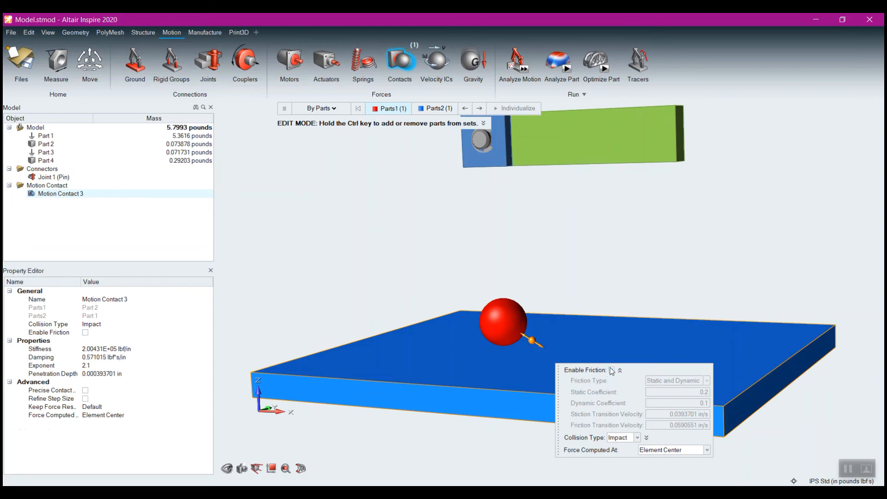
click(620, 371)
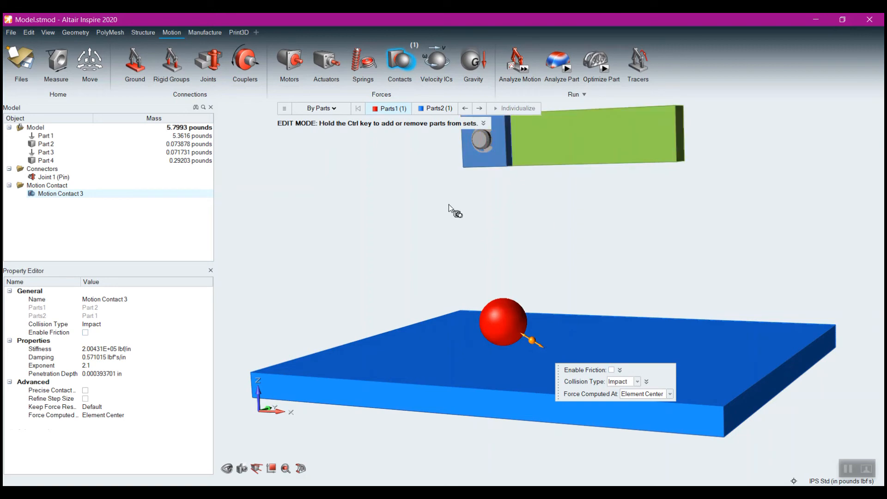
right_drag(448, 204, 415, 215)
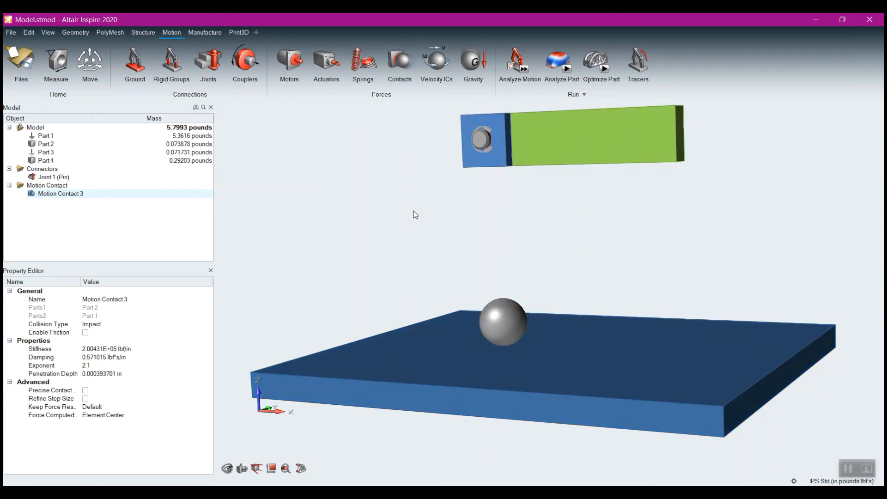
Create a second motion contact with the swinging arm as the first set and the ball as the second
click(403, 70)
click(453, 190)
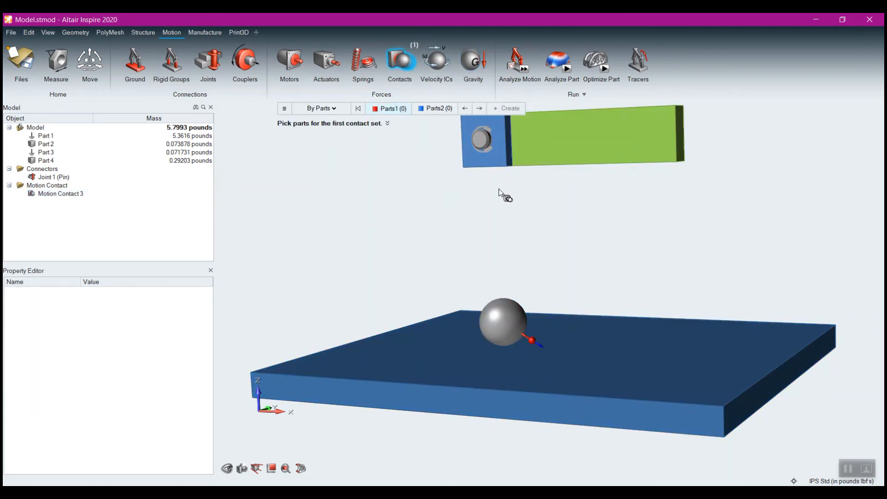
click(590, 145)
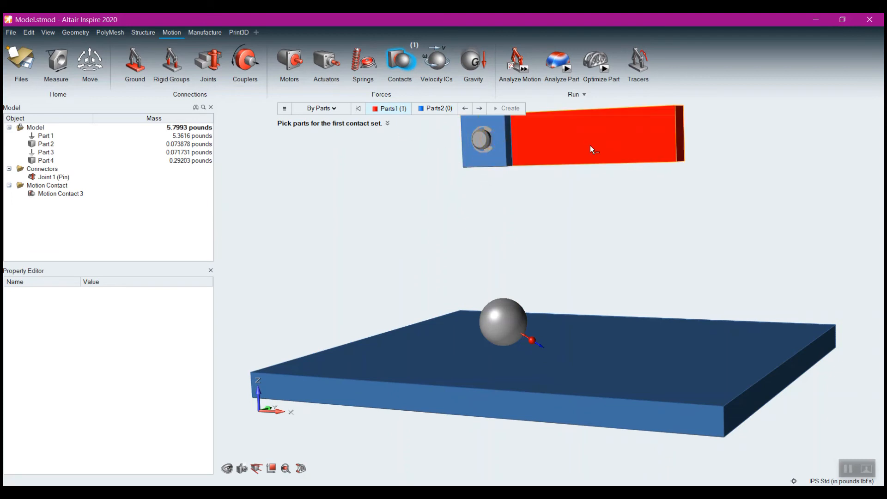
click(442, 109)
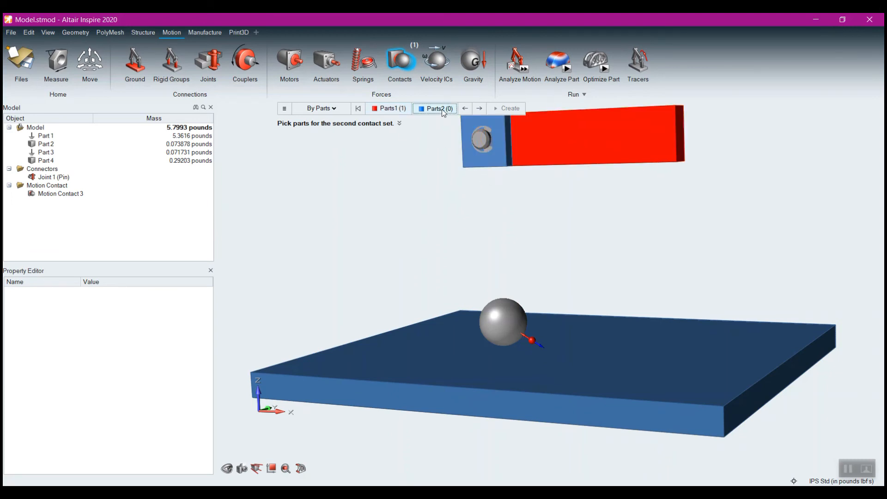
click(497, 315)
click(565, 354)
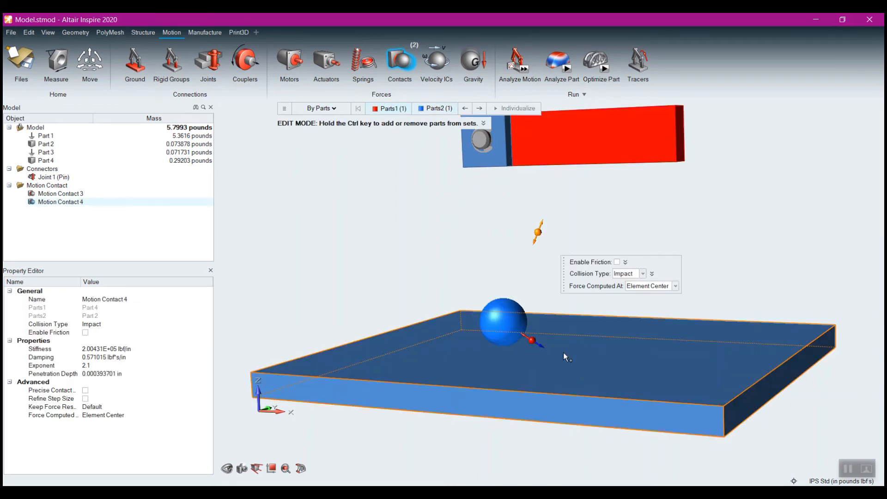
right_drag(392, 224, 329, 215)
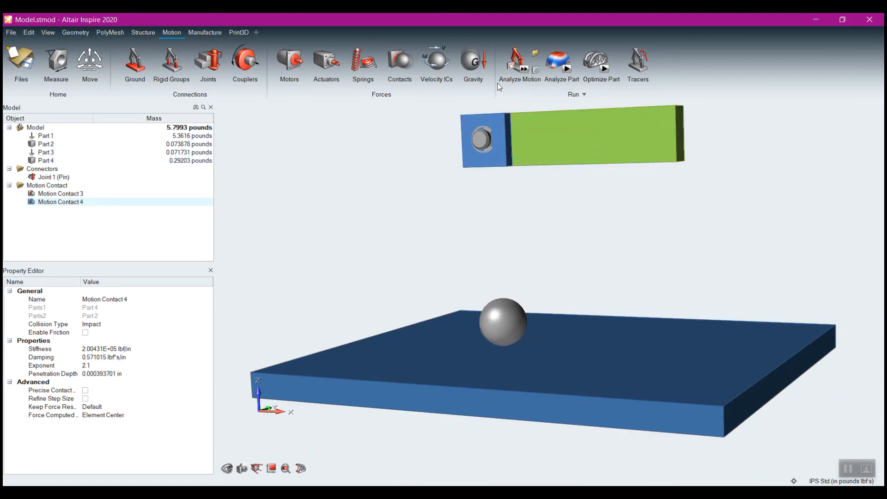
Run the motion analysis with both contacts, plot the normal force of the ball-to-plate contact, and leave the results
click(524, 69)
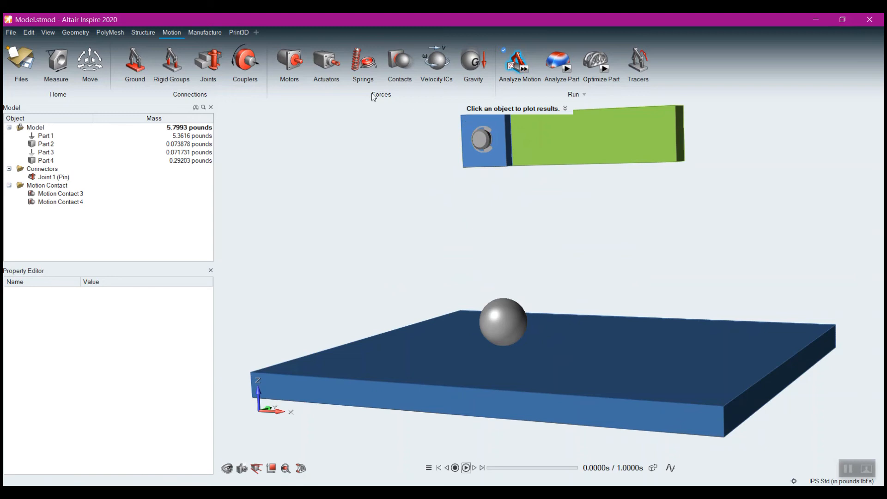
click(61, 193)
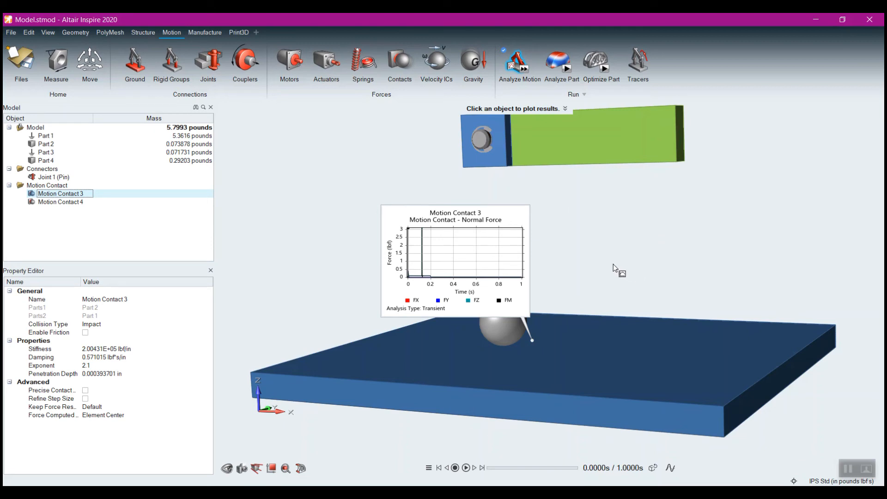
right_click(649, 248)
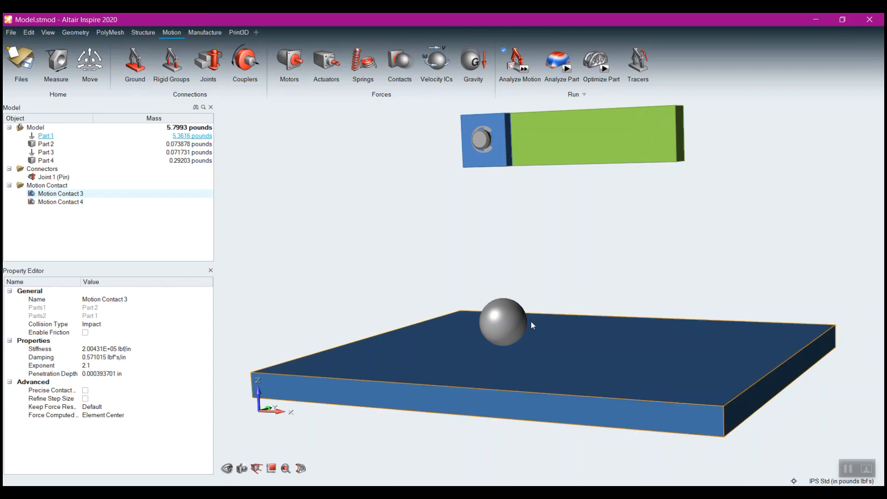
Select the arm and the ball in turn to view their properties, and open the Force Explorer
click(595, 156)
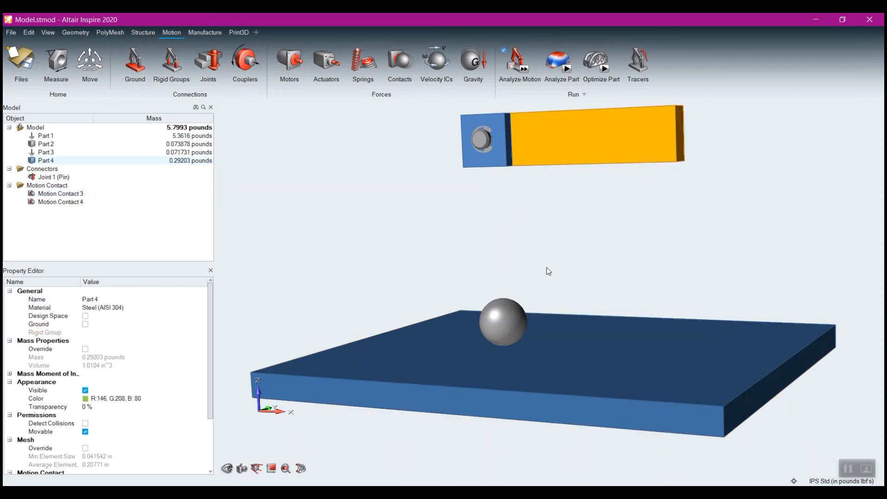
click(505, 317)
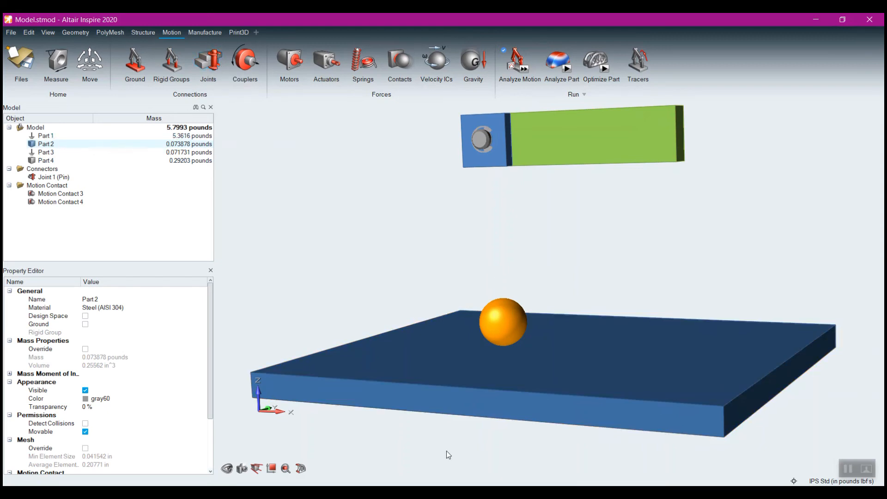
scroll(446, 450, down, 3)
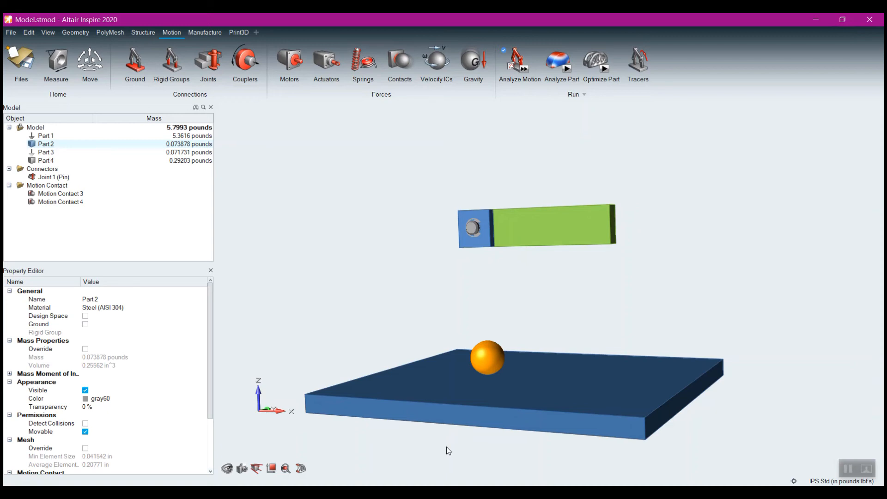
click(584, 95)
click(584, 110)
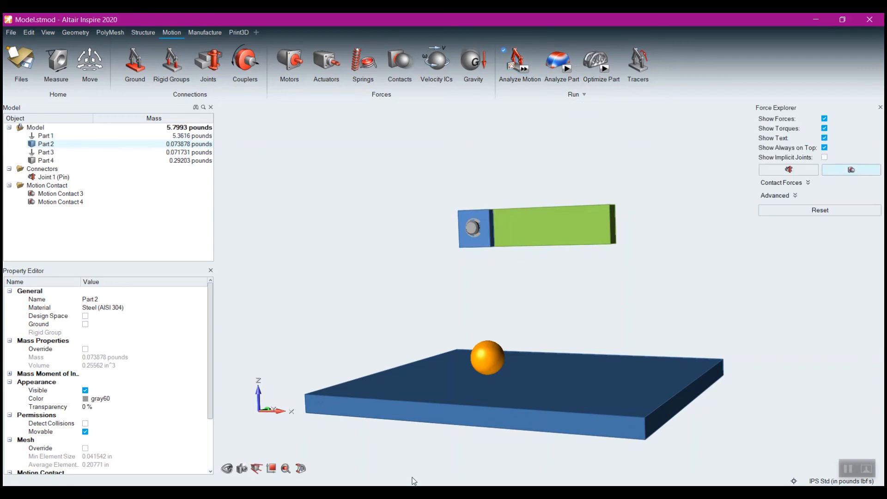
Run the motion analysis again, pop out the ball's CM displacement plot, and close the plot
click(515, 56)
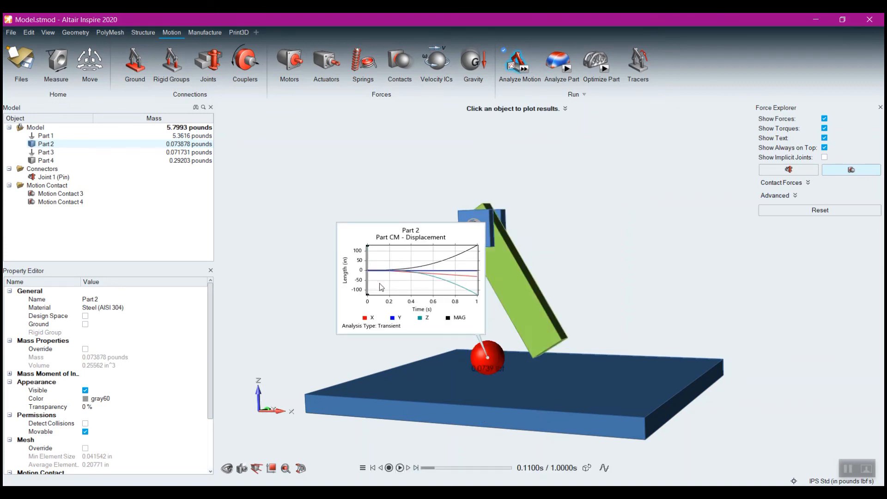
key(Escape)
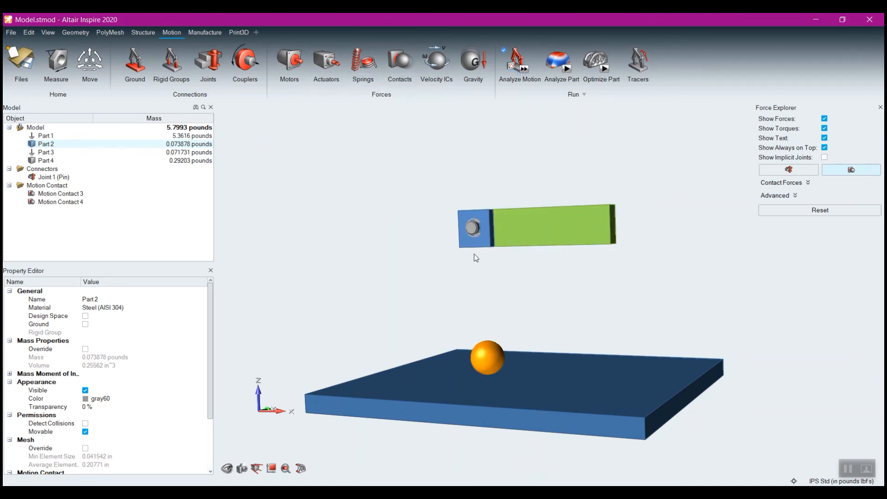
click(516, 59)
right_click(456, 304)
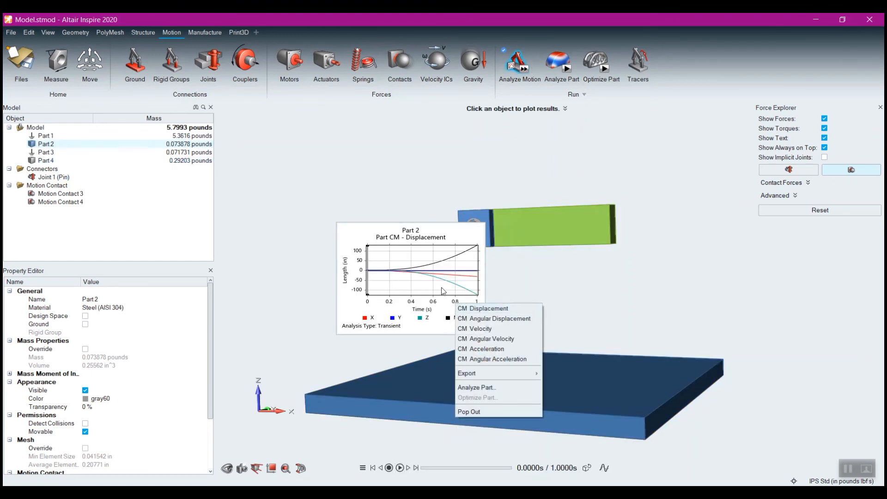
click(468, 411)
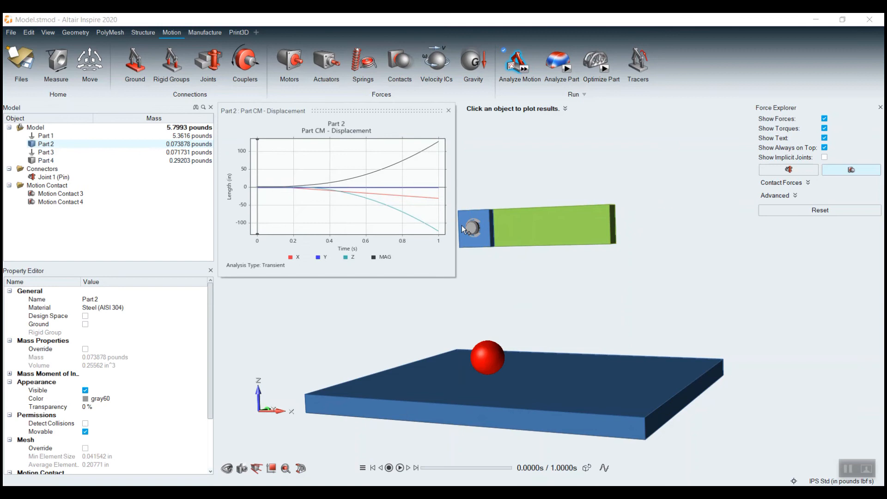
click(449, 112)
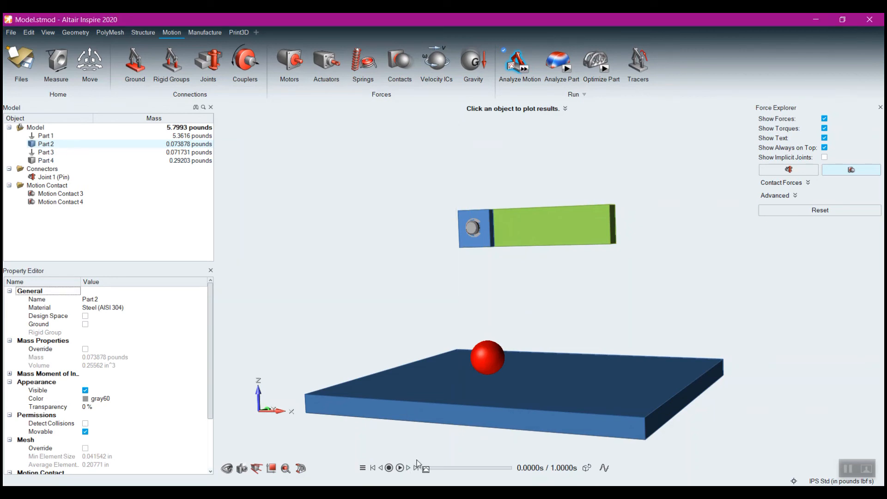
Scrub the animation to 0.1233 s and examine the swinging arm's approach to the ball from several angles
drag(423, 467, 431, 467)
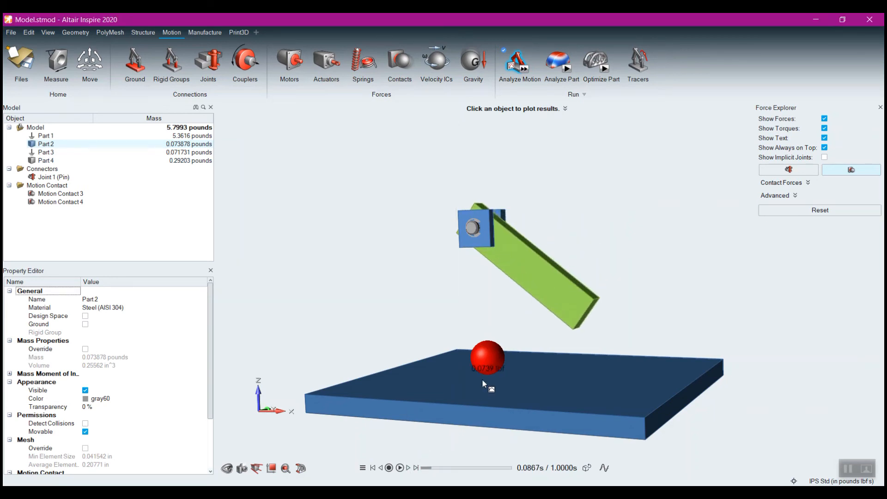
scroll(489, 378, up, 5)
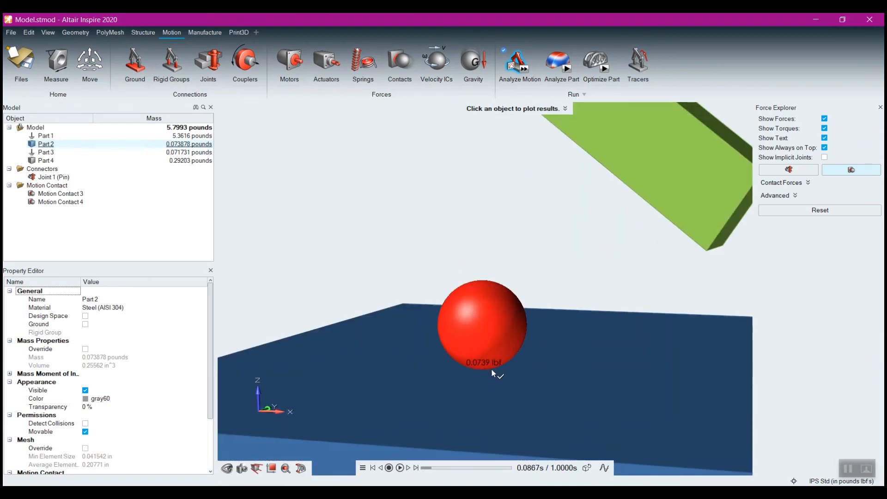
drag(431, 468, 438, 468)
right_drag(407, 397, 450, 388)
drag(438, 468, 436, 470)
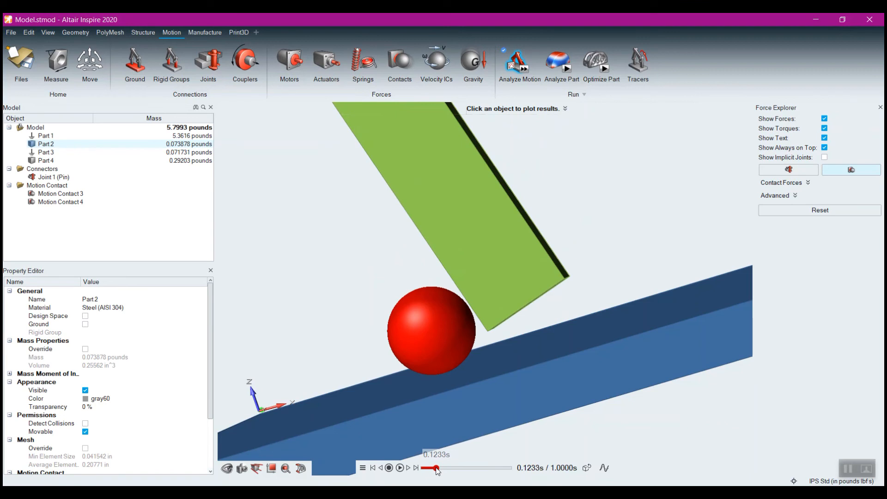
middle_drag(577, 338, 507, 353)
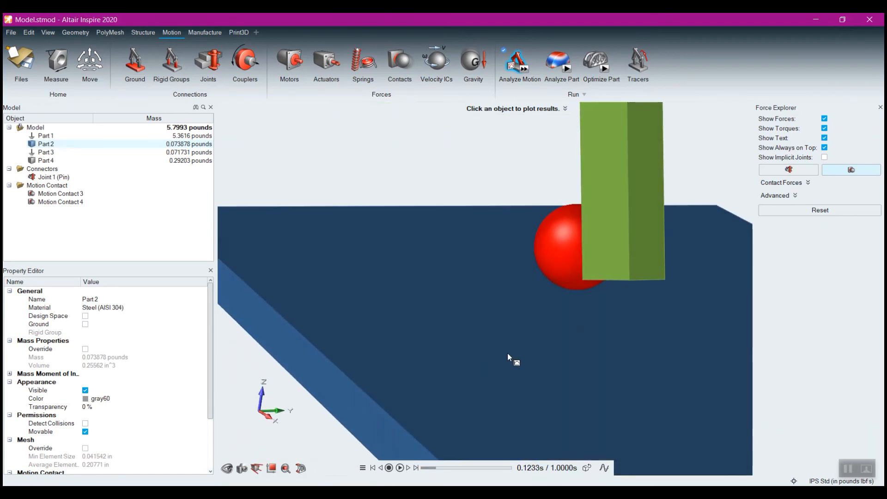
Play and pause the animation, advance it frame by frame to 0.1249 s, and examine the contact forces on the ball
scroll(601, 313, down, 4)
scroll(603, 311, down, 3)
click(400, 467)
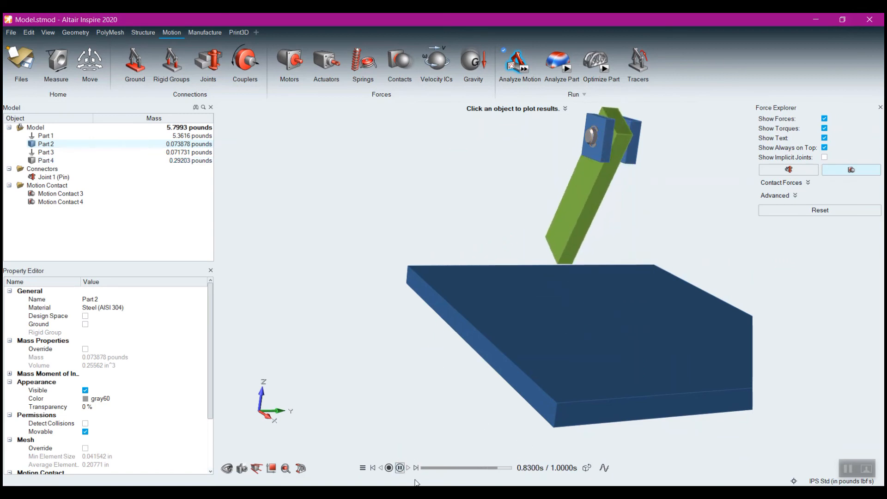
click(400, 467)
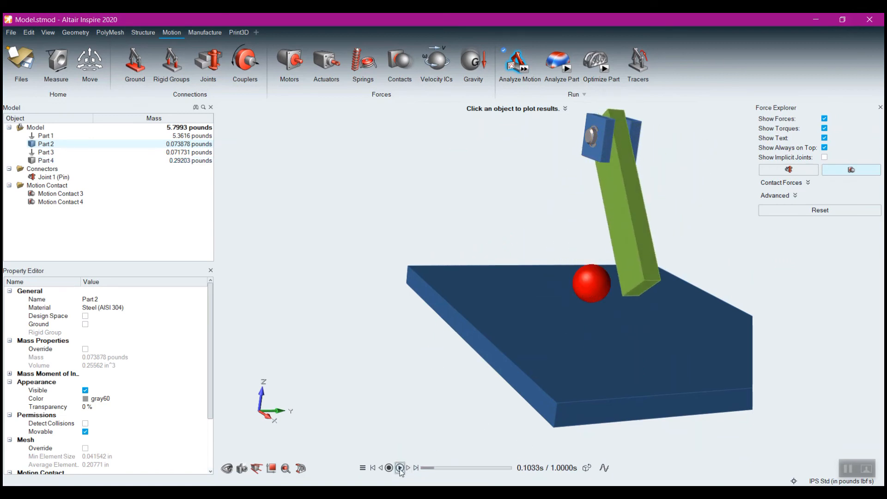
click(408, 468)
click(408, 467)
click(408, 467)
click(408, 467)
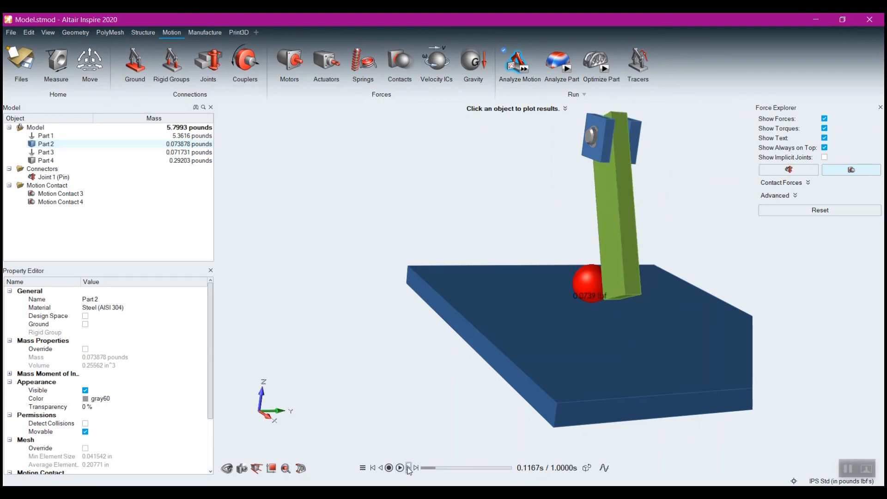
click(407, 468)
click(407, 468)
click(408, 467)
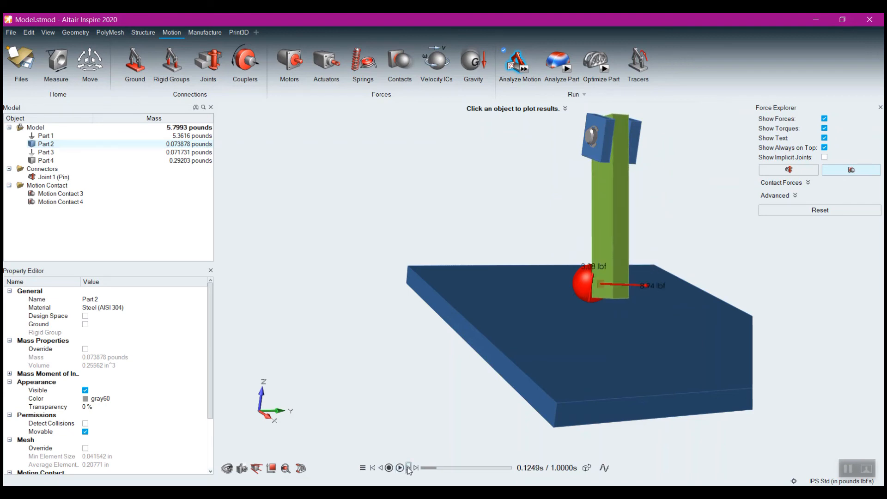
scroll(645, 298, up, 5)
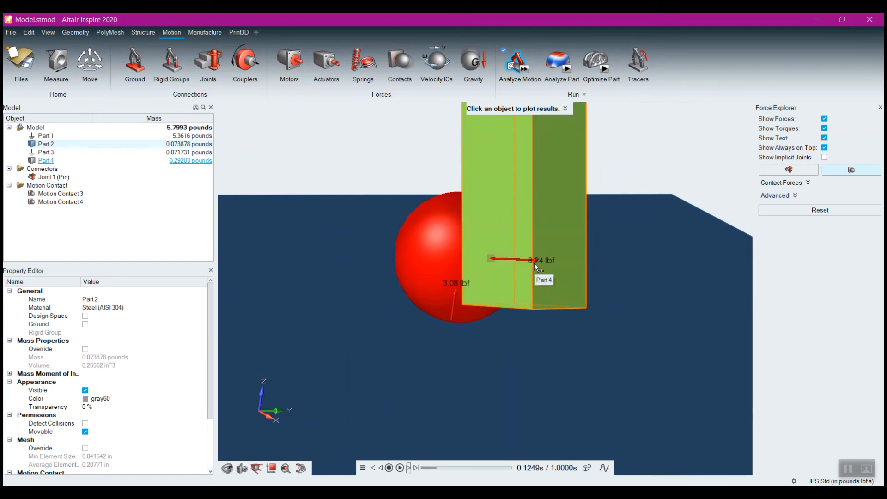
right_drag(481, 267, 517, 272)
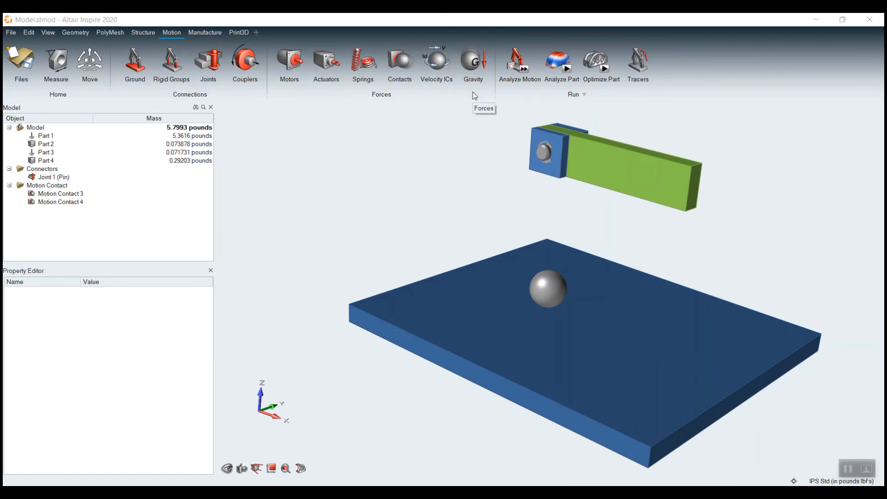
Create a translational initial velocity condition on the ball
scroll(486, 191, up, 1)
scroll(484, 187, up, 2)
right_drag(485, 183, 396, 235)
scroll(396, 234, up, 2)
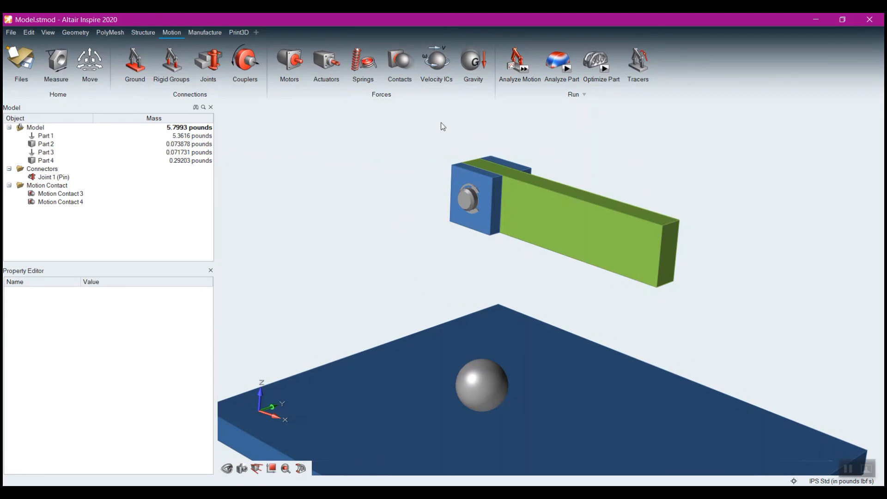
click(433, 52)
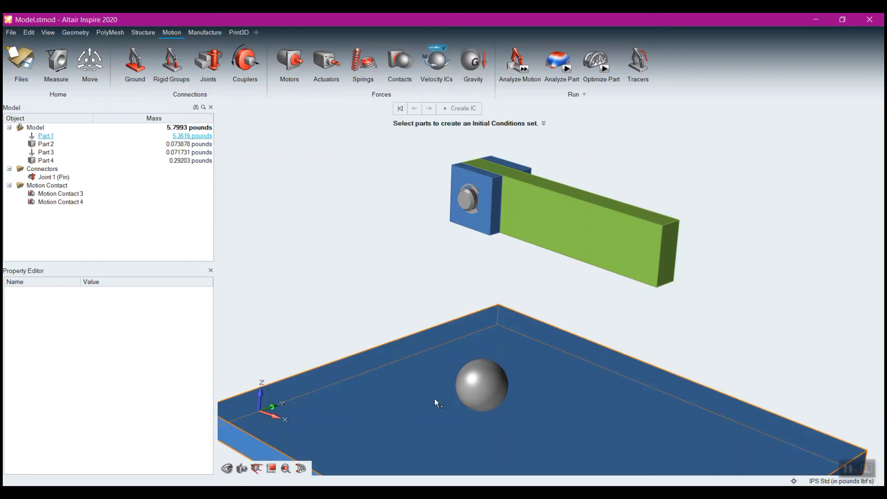
click(486, 385)
click(532, 415)
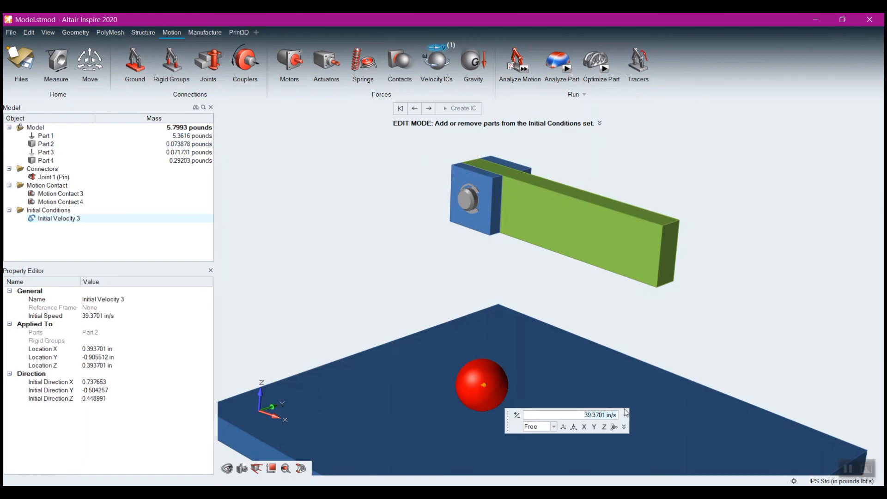
Set the ball's initial speed to 2 in/s in the negative X direction and run the motion analysis
text(2)
key(Return)
click(584, 427)
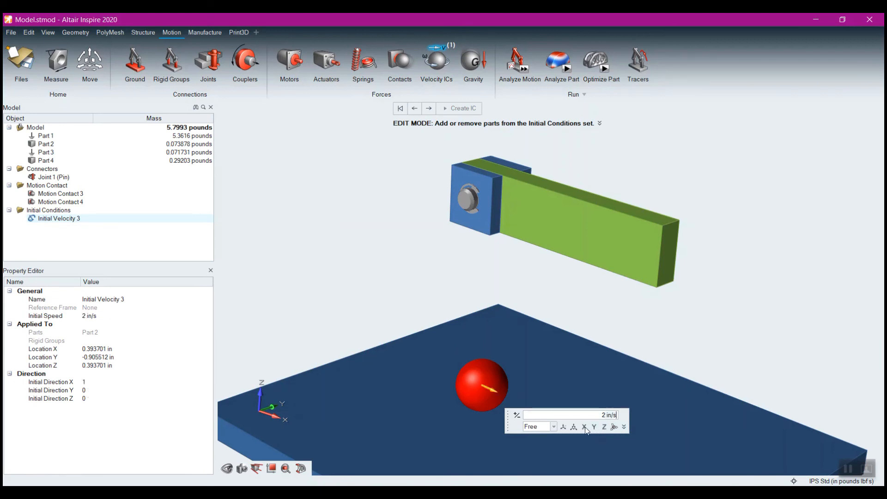
click(516, 415)
right_click(455, 274)
click(444, 271)
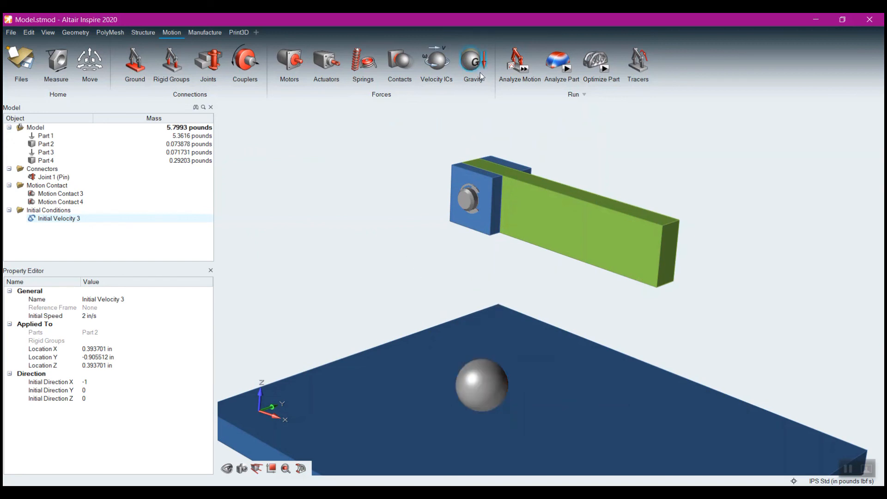
click(525, 69)
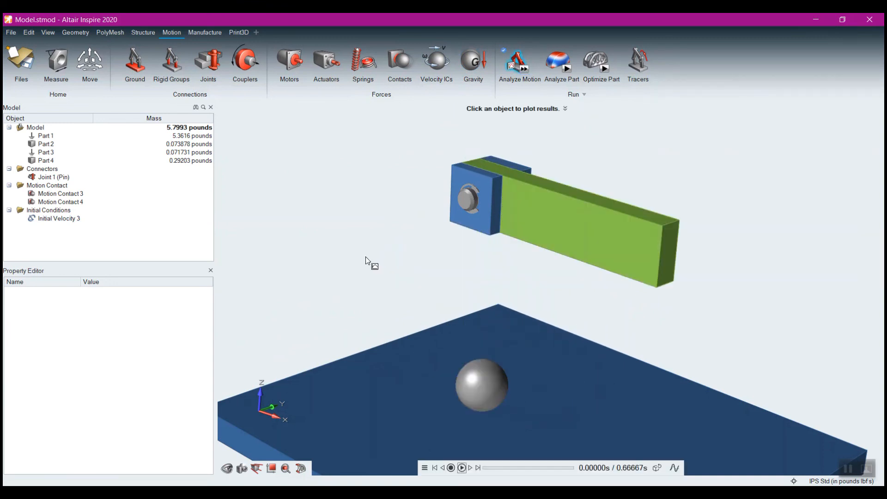
Create an initial angular velocity of 200 rpm on the green swinging arm
click(428, 63)
click(523, 211)
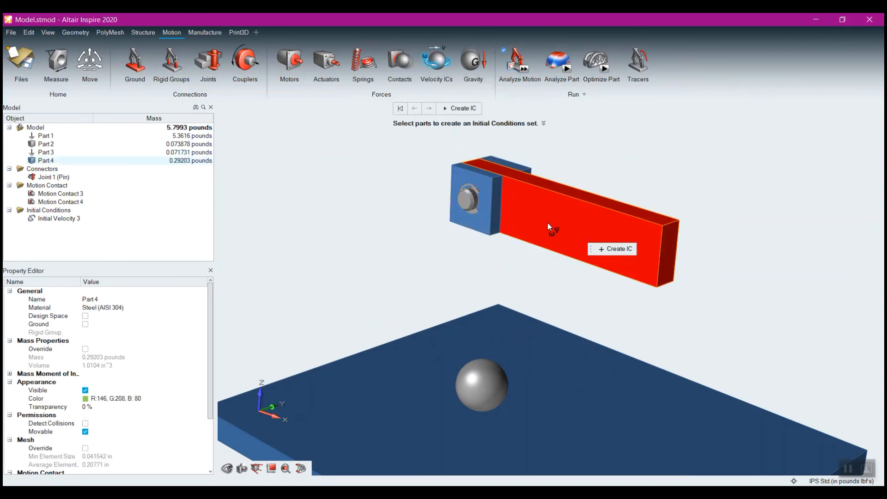
click(616, 249)
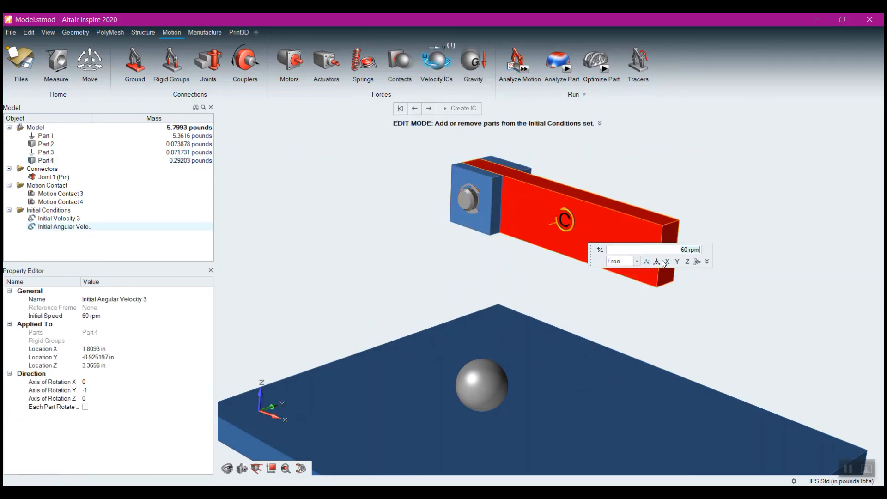
text(200)
key(Return)
mouse_move(519, 259)
right_down()
mouse_move(457, 251)
mouse_move(490, 258)
right_up()
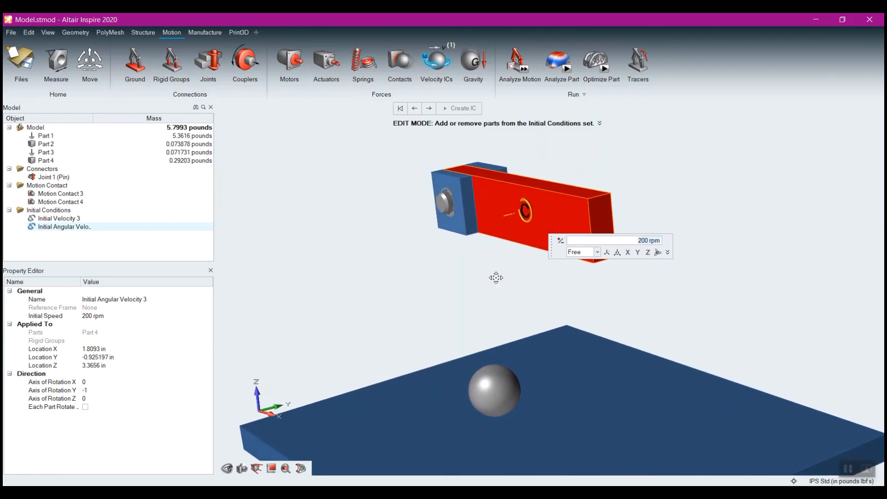
right_click(495, 278)
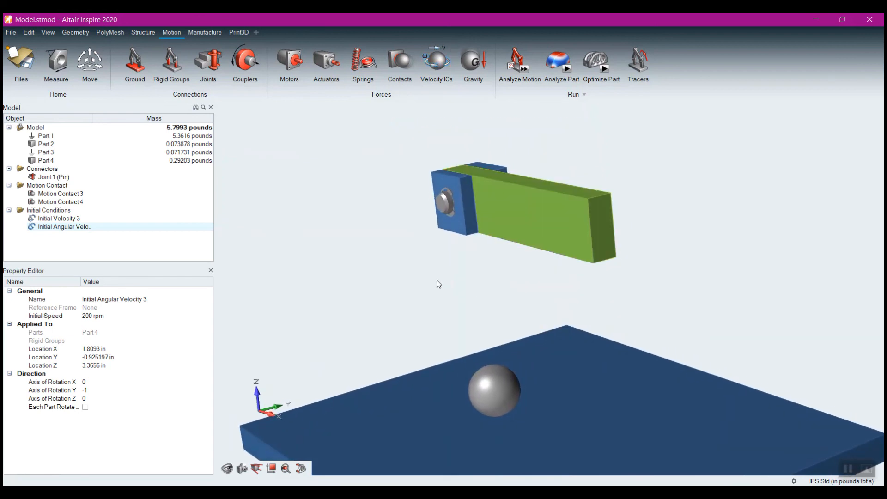
Run the motion analysis with both initial velocities, play the animation, and leave the results
click(524, 70)
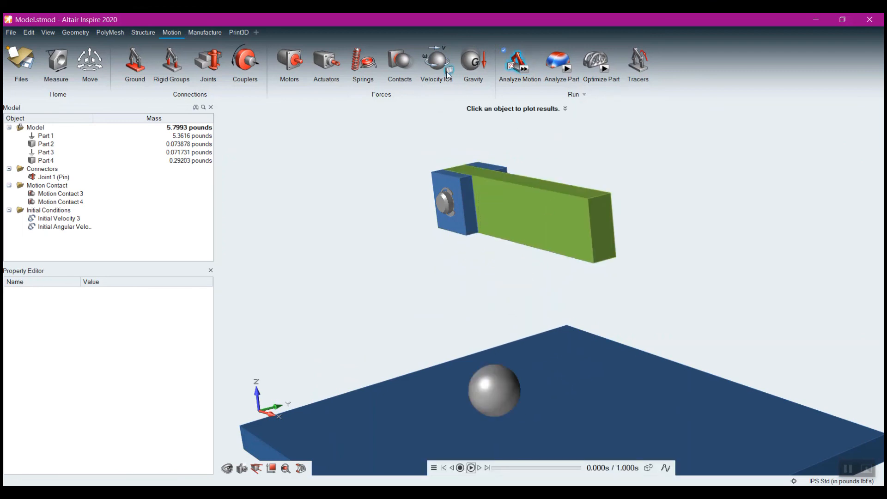
click(471, 467)
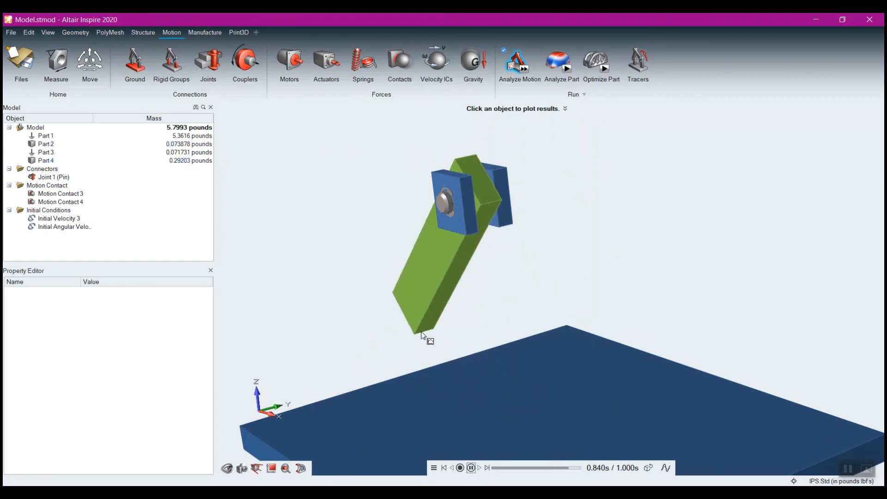
right_click(401, 258)
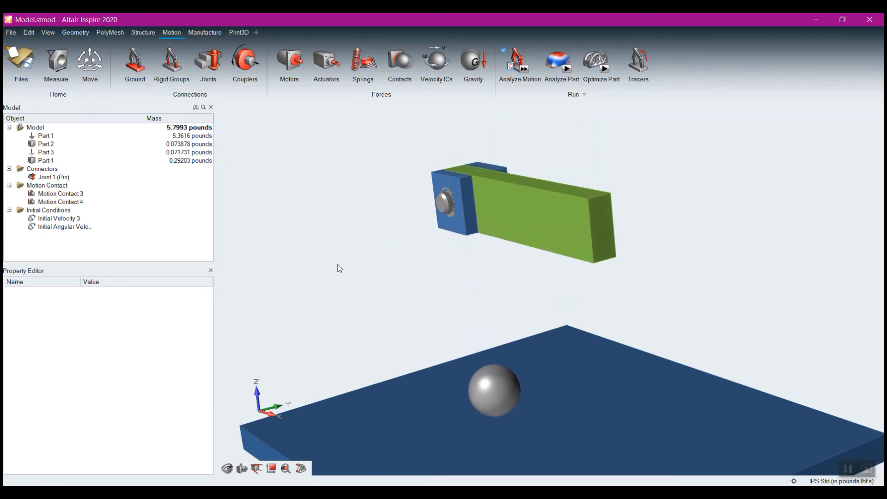
Show the model's gravity vector and align the gravity direction with the Y axis
click(473, 60)
scroll(594, 345, down, 4)
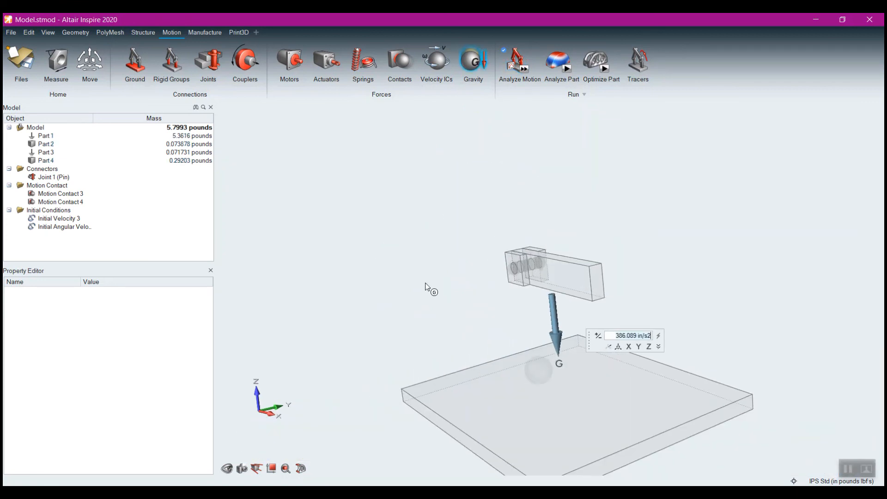
middle_drag(430, 289, 550, 264)
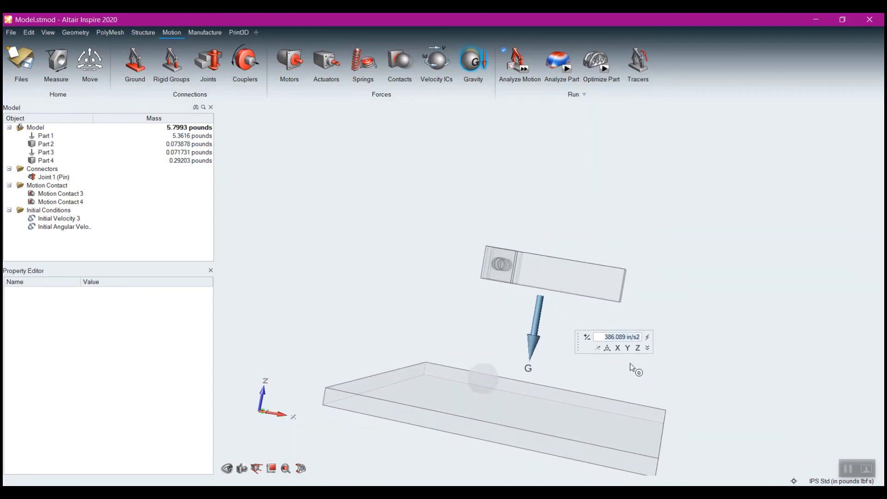
click(623, 349)
click(626, 349)
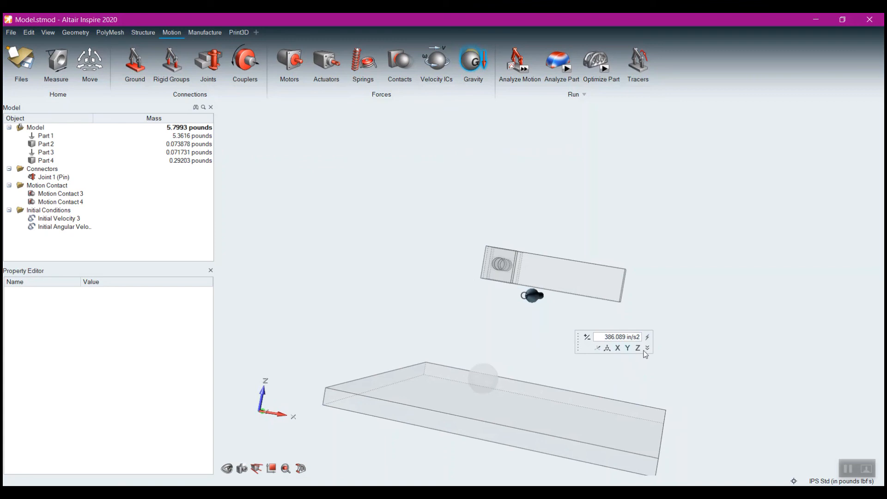
Try gravity along the Z axis, align it with the X axis, and run the motion analysis
click(638, 349)
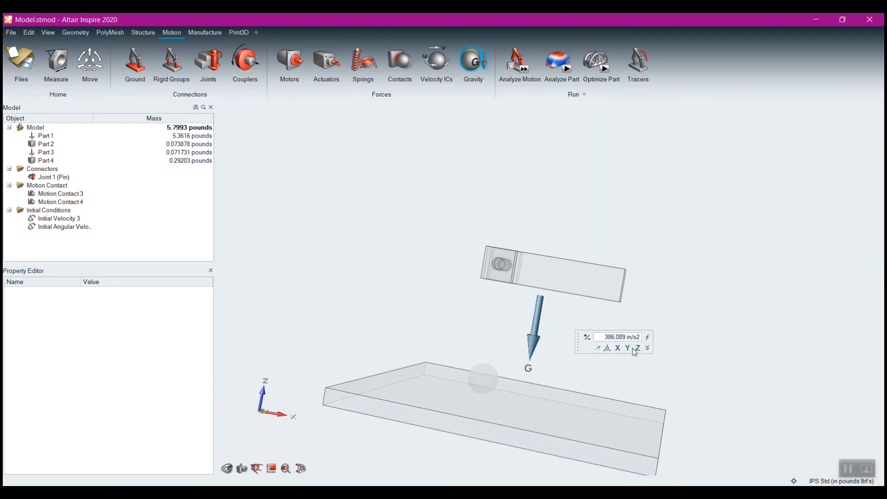
click(618, 349)
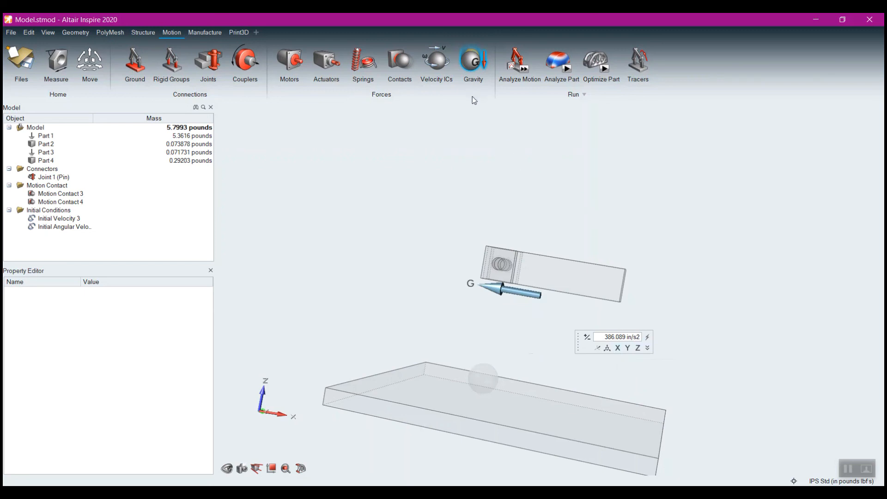
right_drag(472, 142, 498, 139)
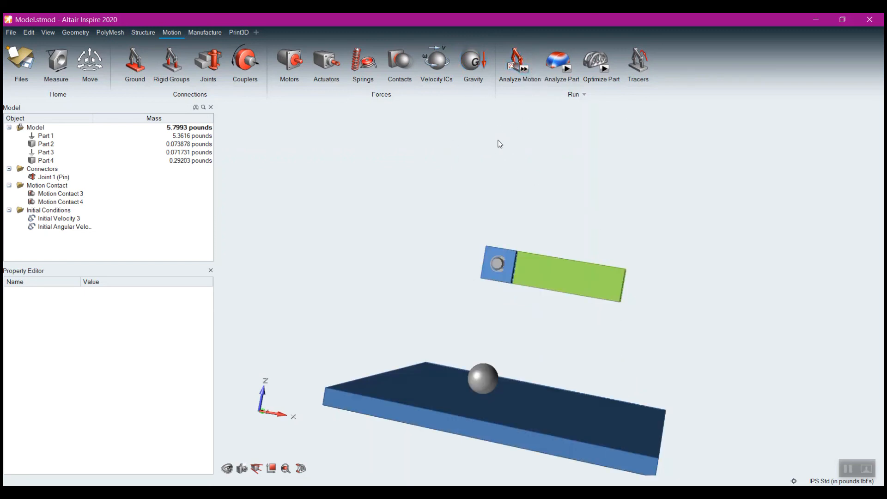
click(525, 69)
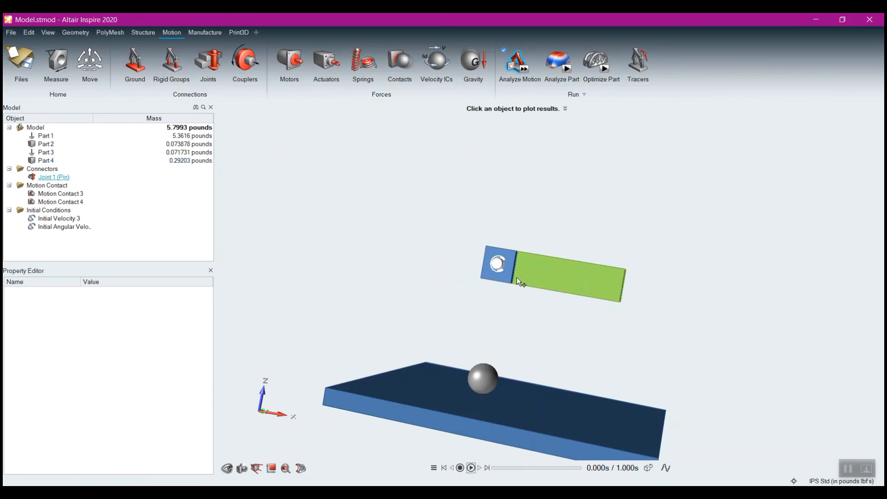
Align the gravity direction with the Z axis and set the gravity magnitude to 0
click(472, 63)
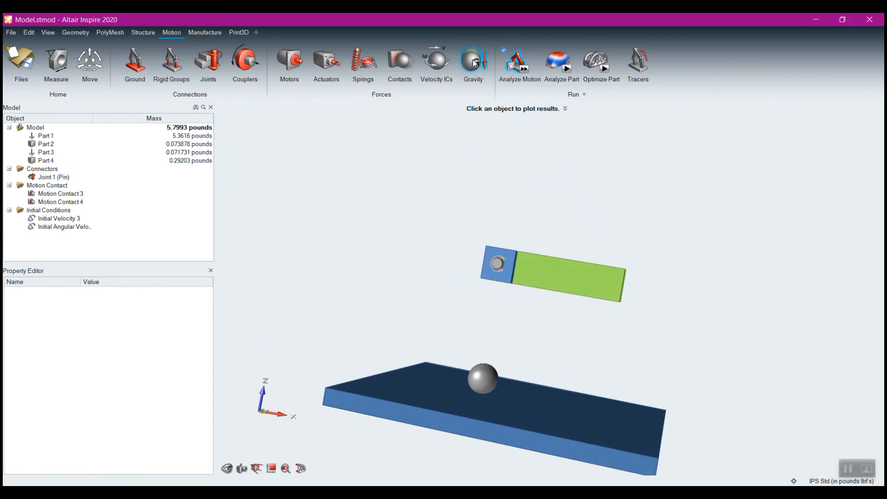
click(628, 347)
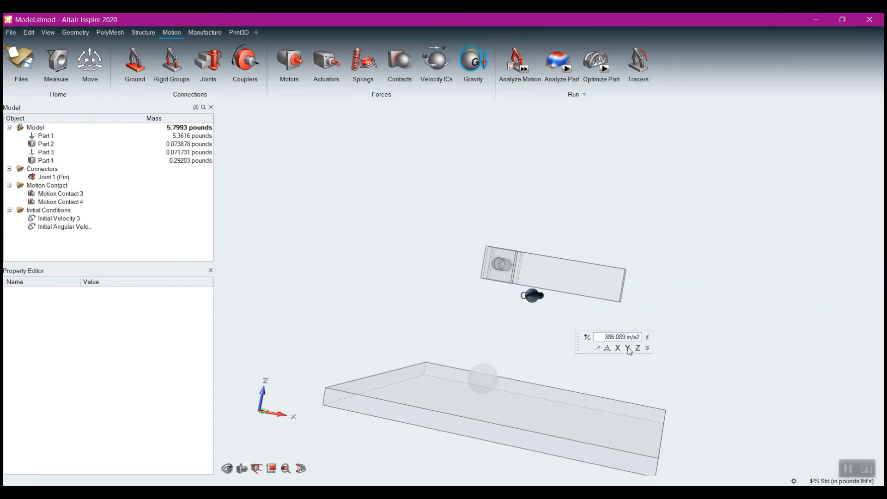
click(638, 348)
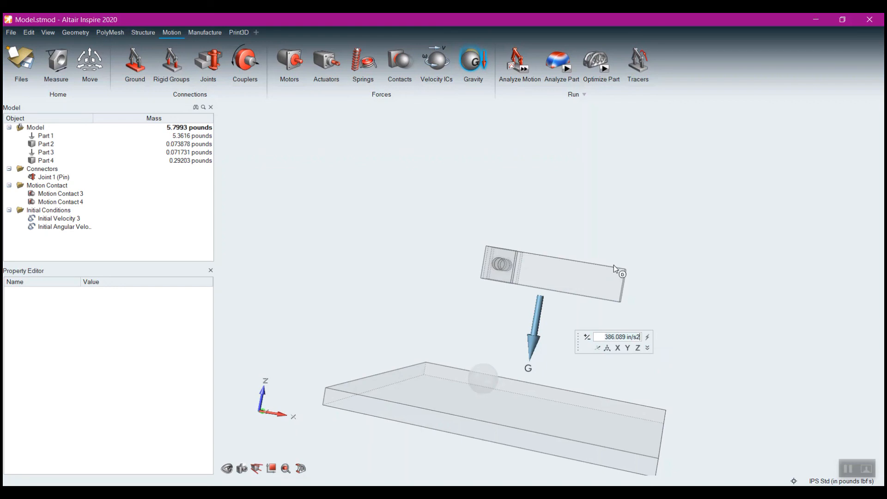
key(ctrl+a)
key(BackSpace)
text(0)
key(Return)
Run the motion analysis with zero gravity, play the animation, and leave the results
click(523, 69)
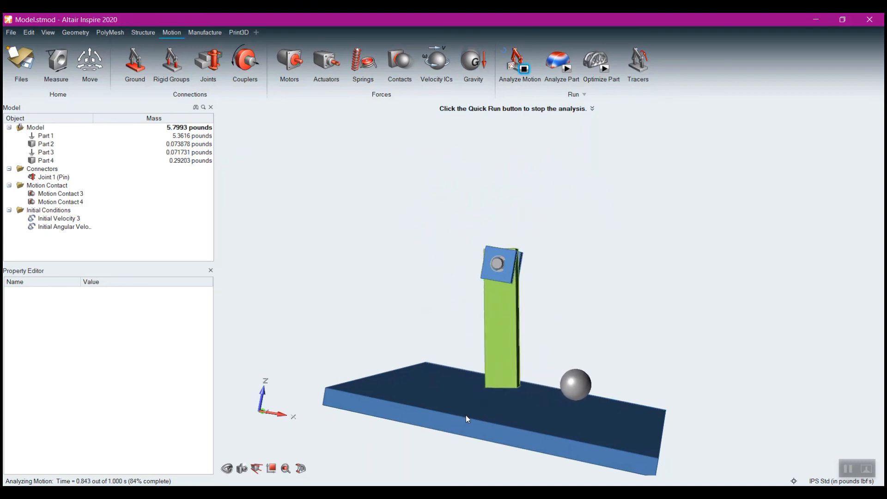
right_drag(700, 300, 505, 340)
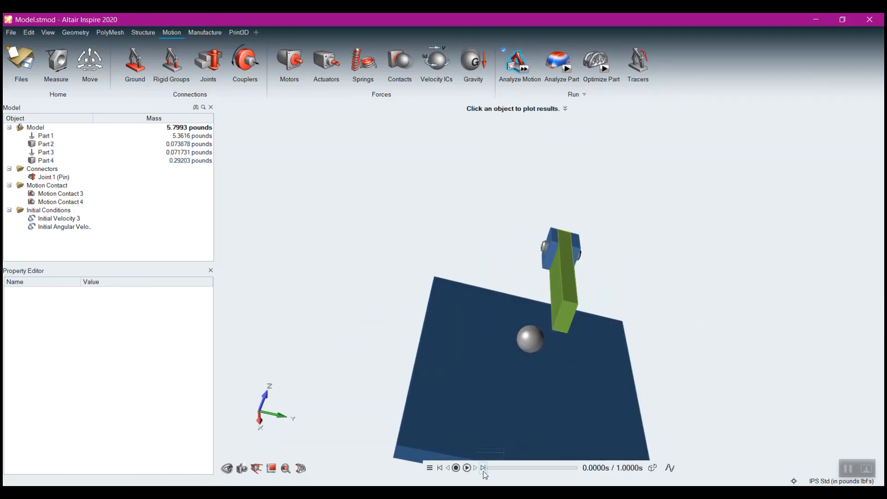
click(466, 468)
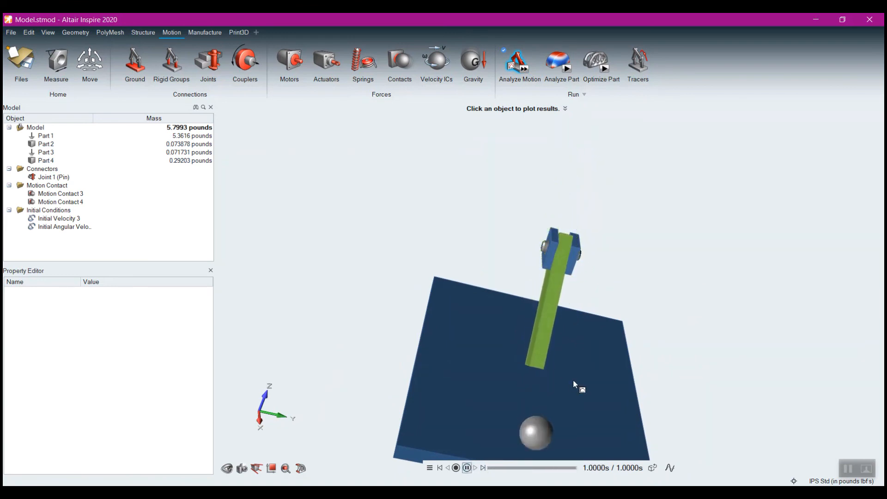
right_drag(503, 399, 666, 387)
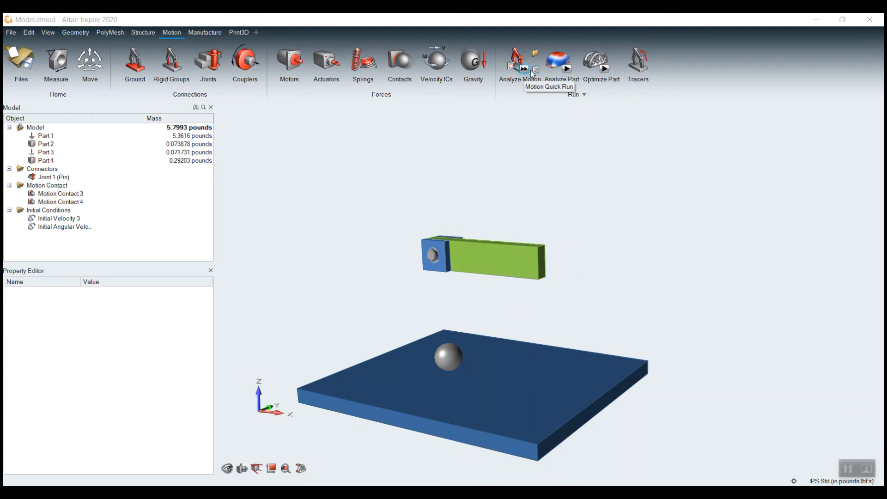
Open the motion analysis run settings, try end times of 2 s and 10 s, and set the end time to 1 s
click(536, 71)
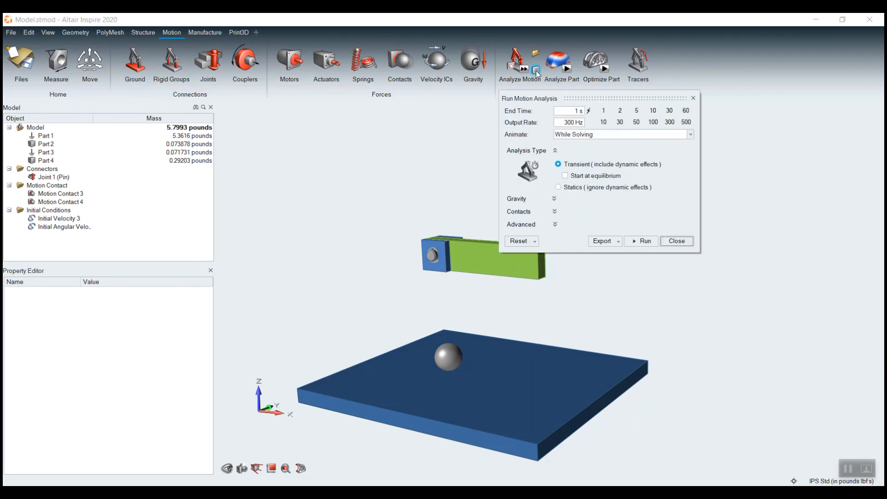
drag(578, 97, 522, 98)
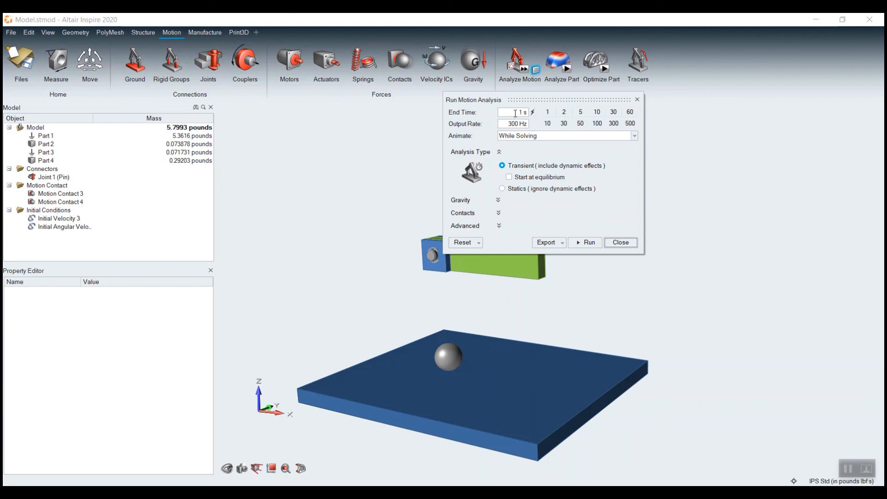
click(564, 112)
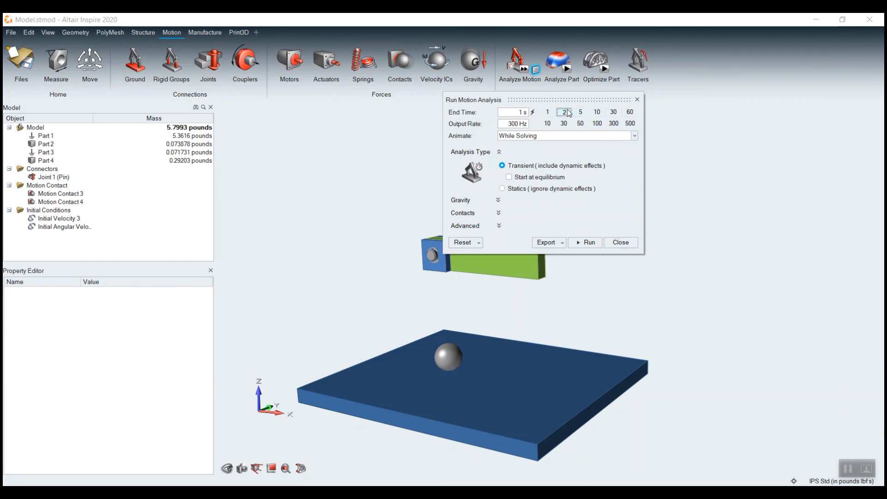
click(597, 112)
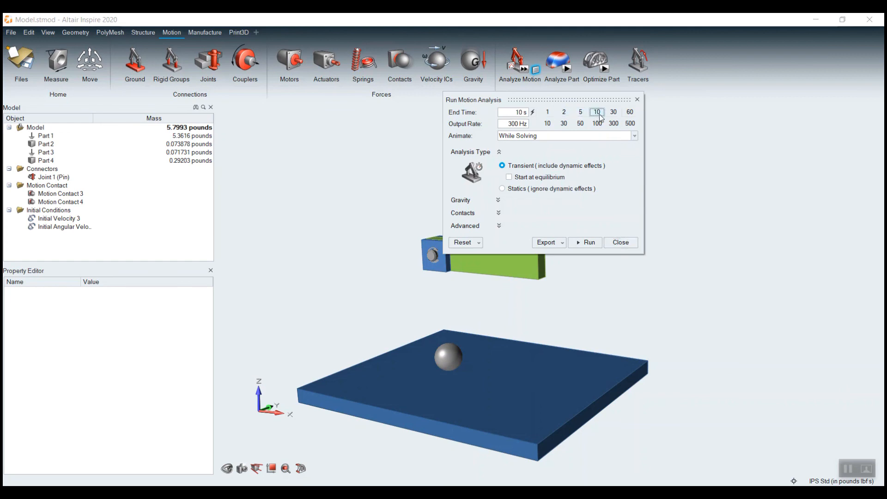
click(547, 113)
Try output rates up to 500 Hz and set the motion analysis output rate to 10 Hz
click(564, 123)
click(547, 123)
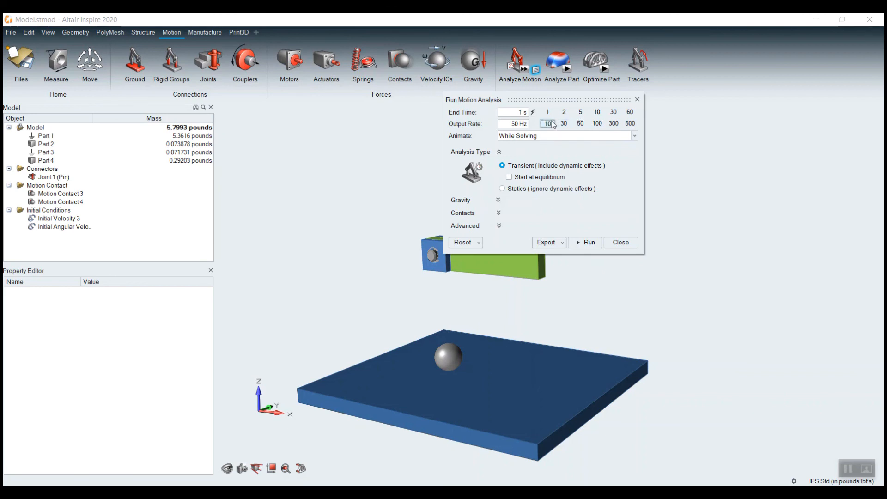
click(629, 124)
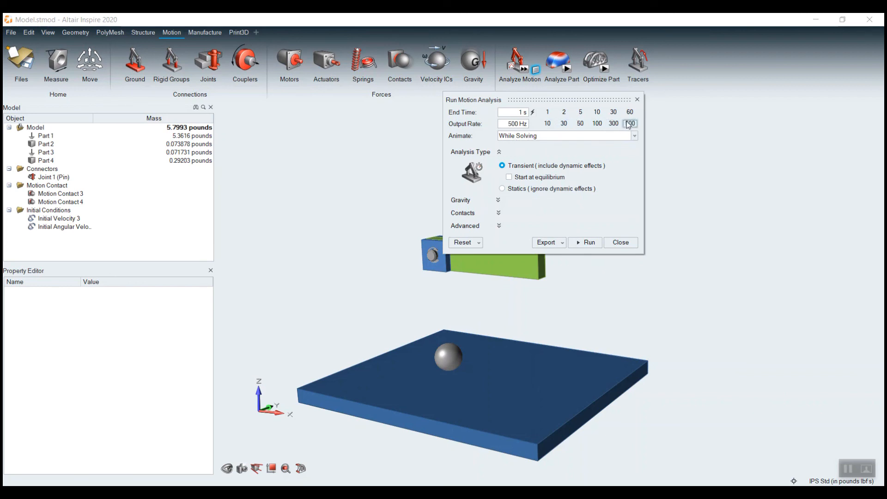
click(547, 124)
Review the animate options and expand the Gravity, Contacts, and Advanced settings of the motion run
click(586, 137)
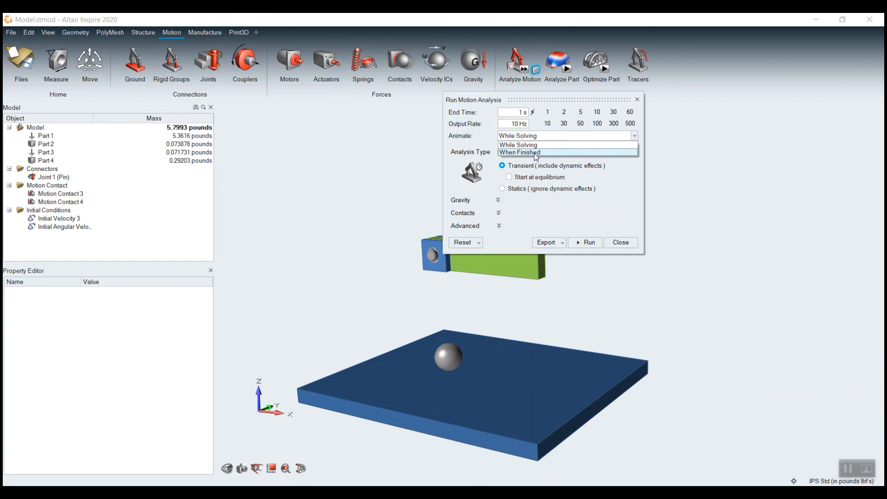
click(498, 204)
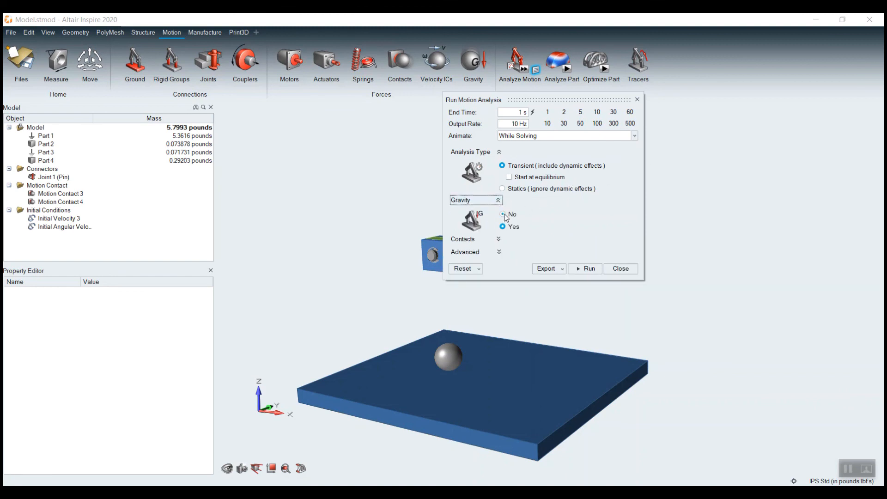
click(499, 238)
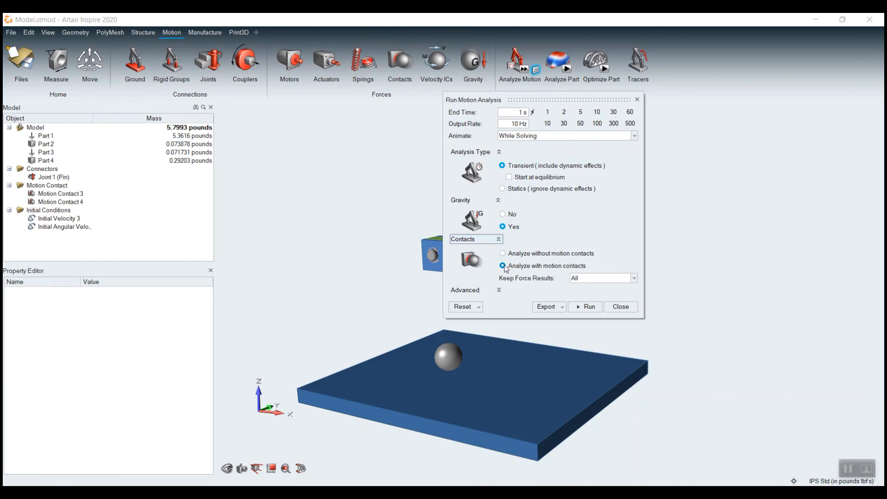
click(499, 290)
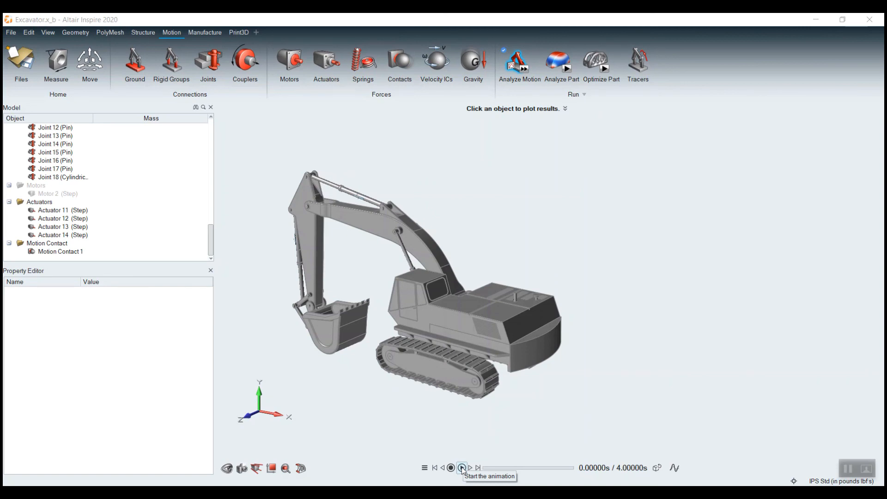
Play the excavator's motion analysis animation
click(462, 467)
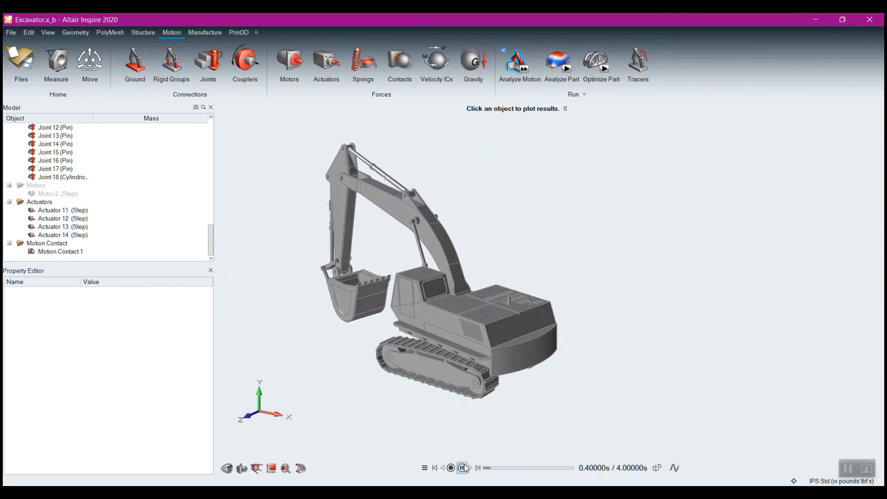